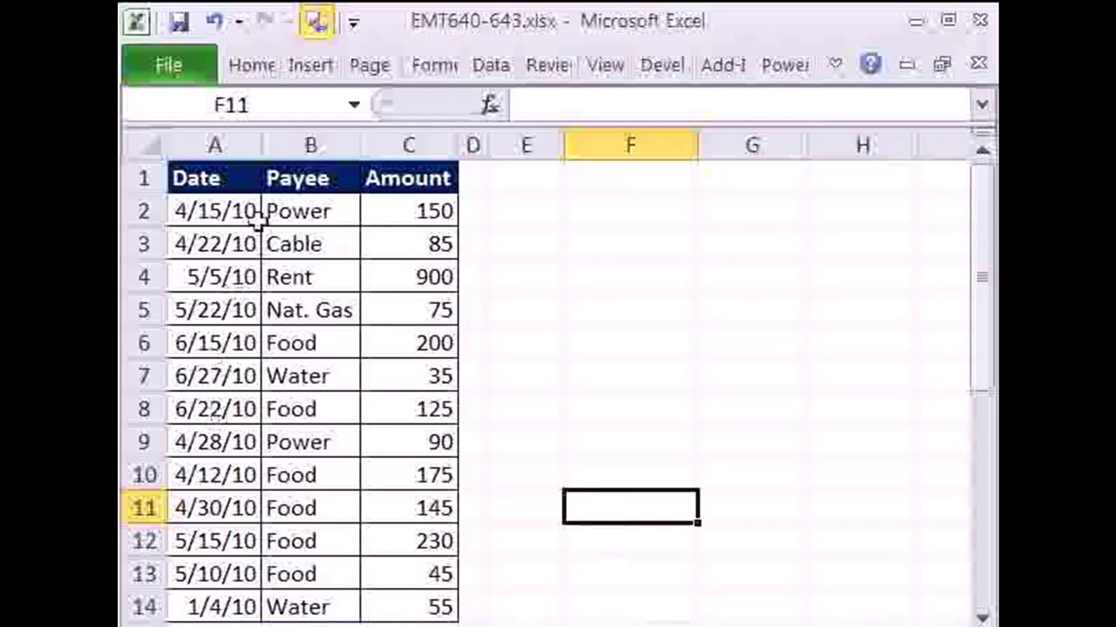
pyautogui.moveTo(219, 213); pyautogui.dragTo(396, 206)
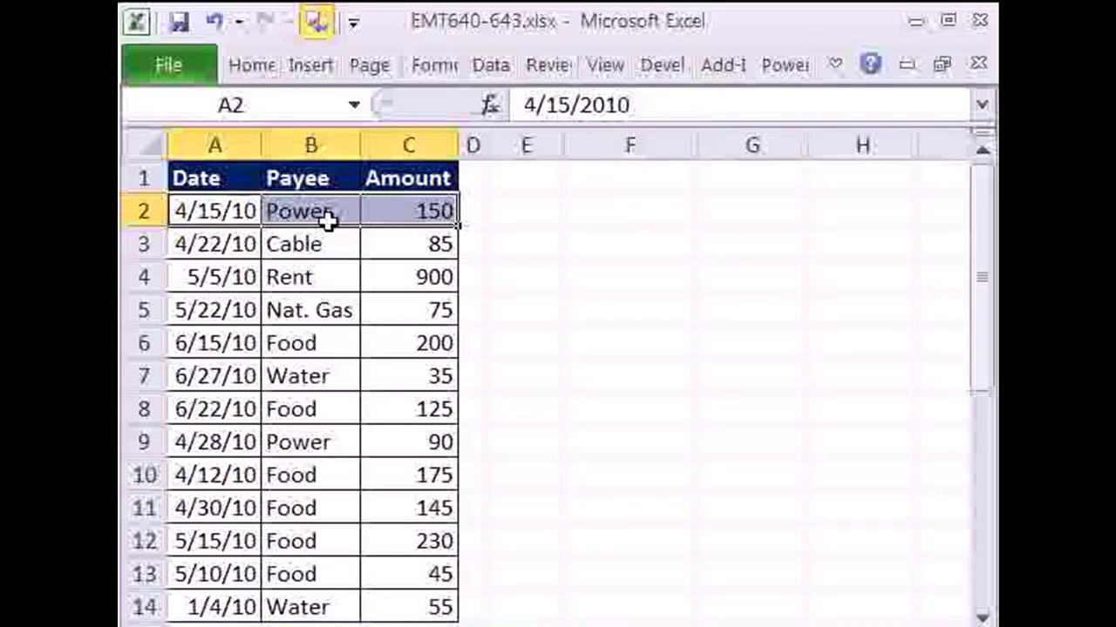
pyautogui.click(409, 216)
pyautogui.click(206, 251)
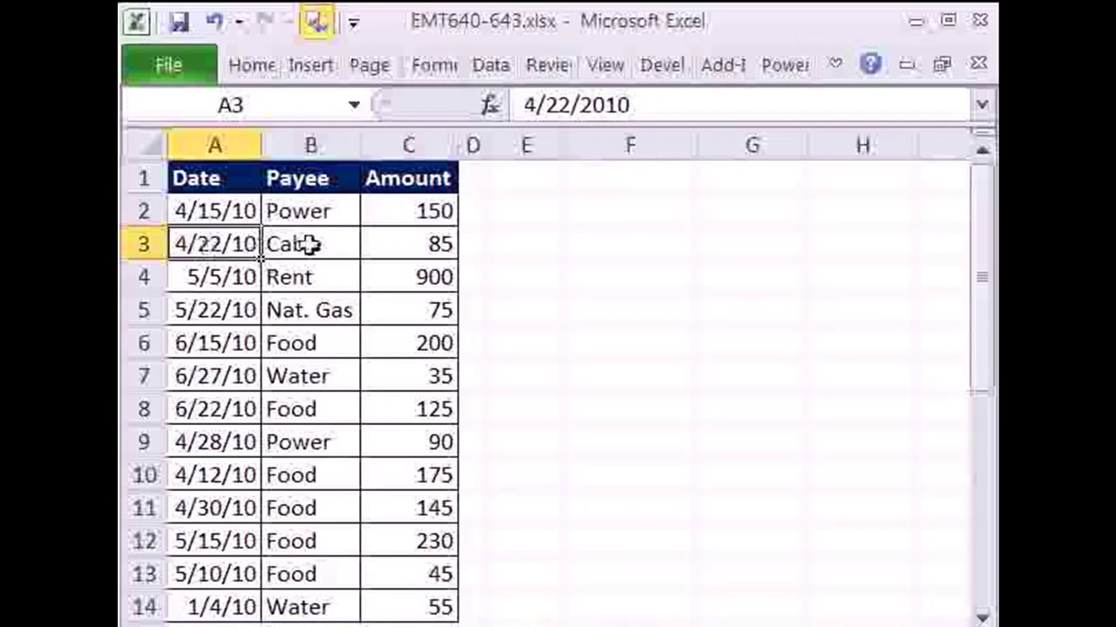
pyautogui.click(436, 244)
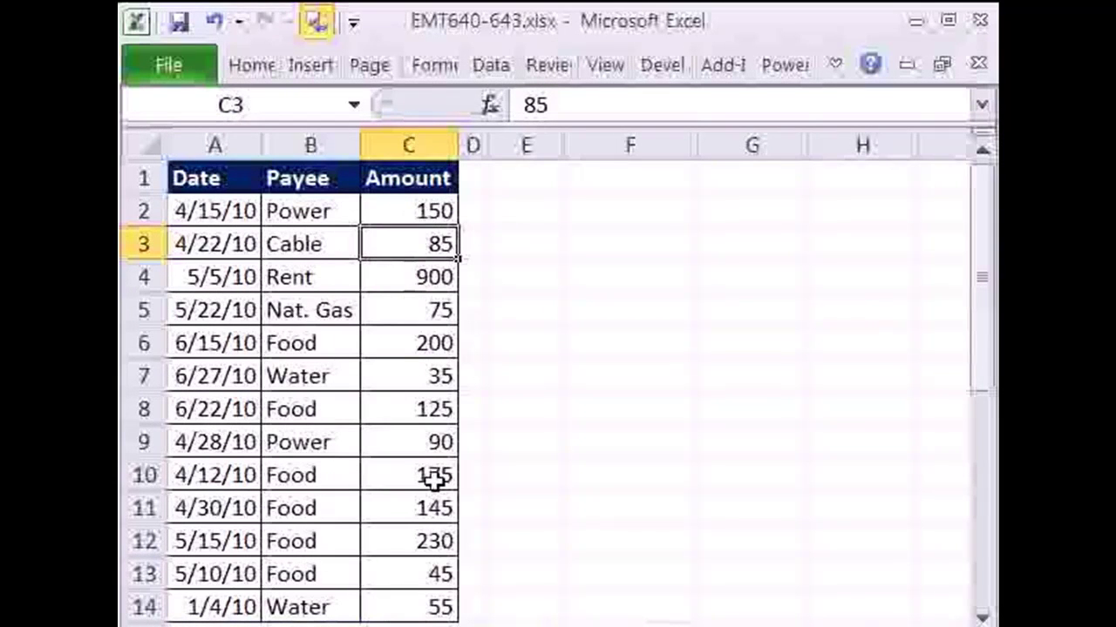
pyautogui.click(304, 214)
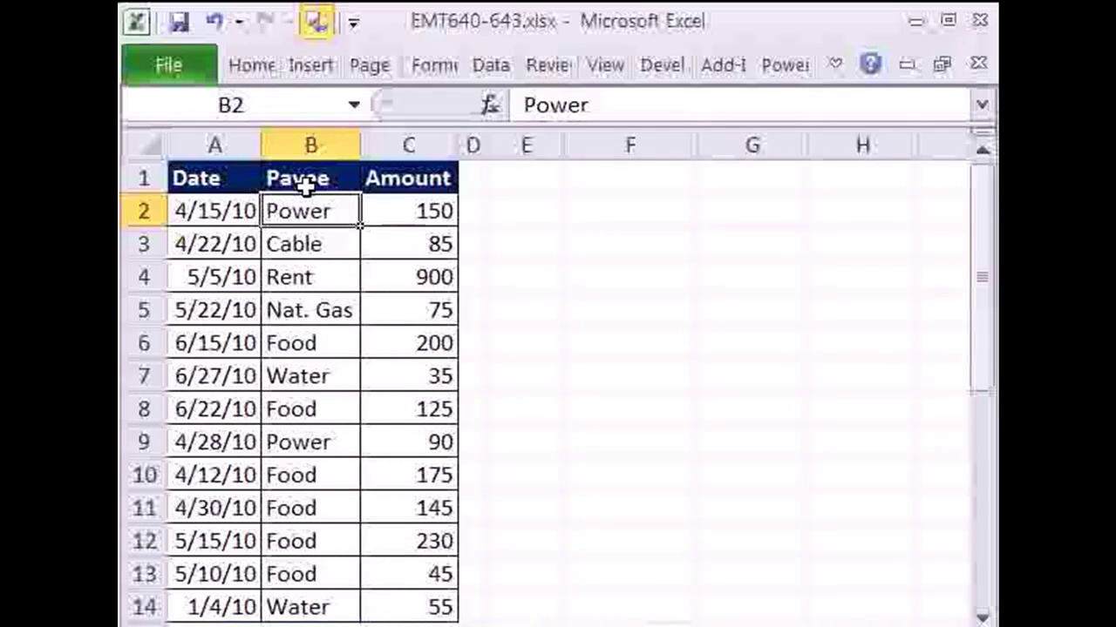
pyautogui.moveTo(302, 211); pyautogui.dragTo(267, 605)
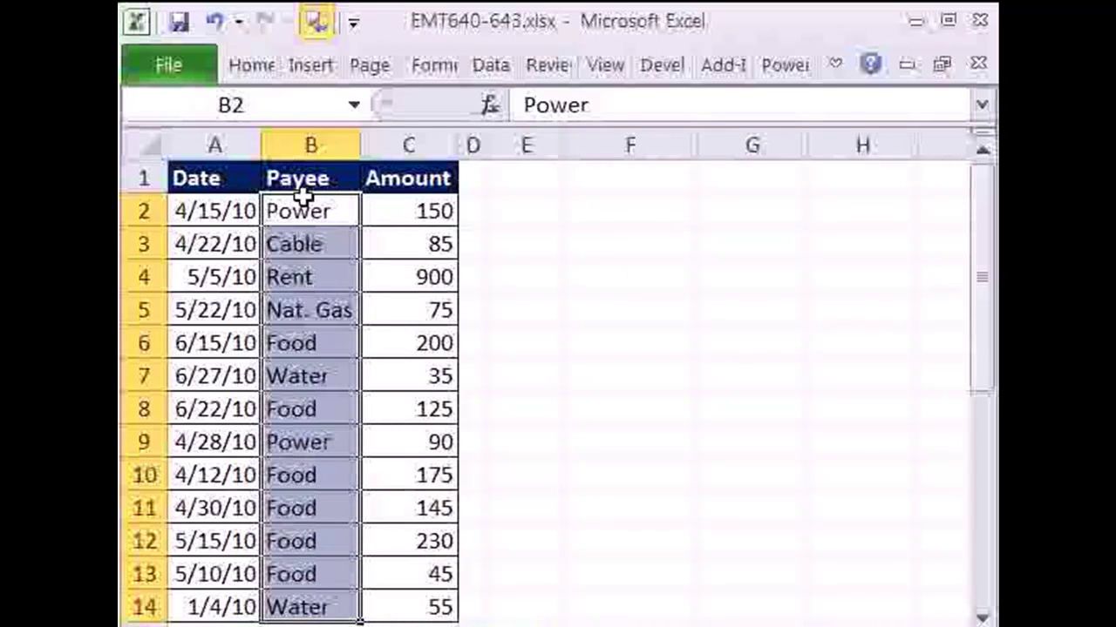
# - Start an Advanced Filter on the Payee column, range B1:B14 including its header
pyautogui.moveTo(317, 178); pyautogui.dragTo(304, 598)
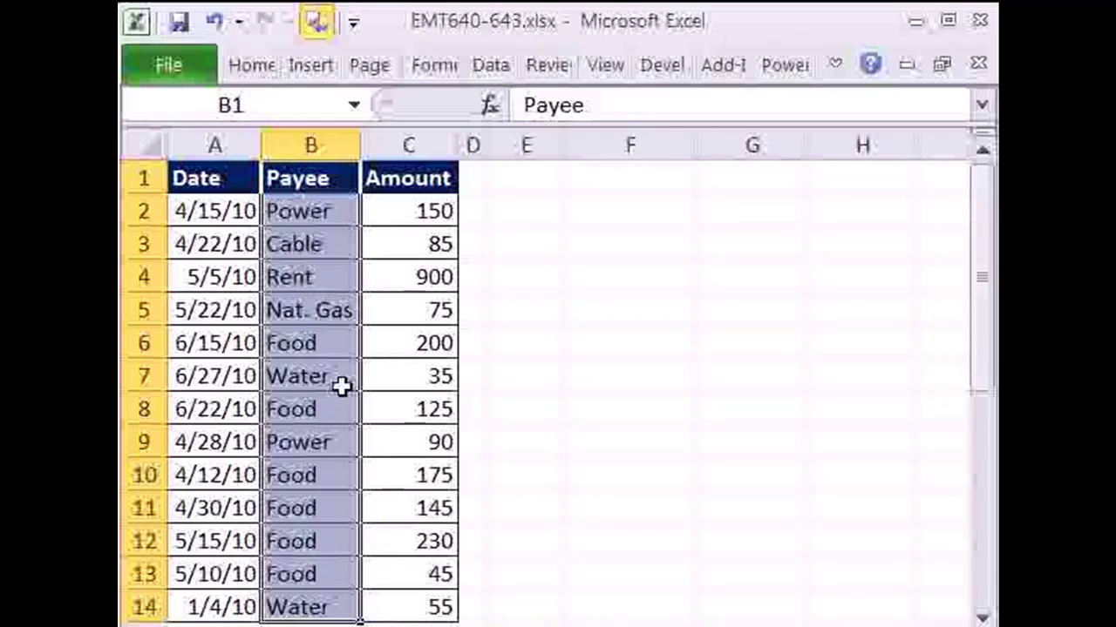
pyautogui.click(483, 72)
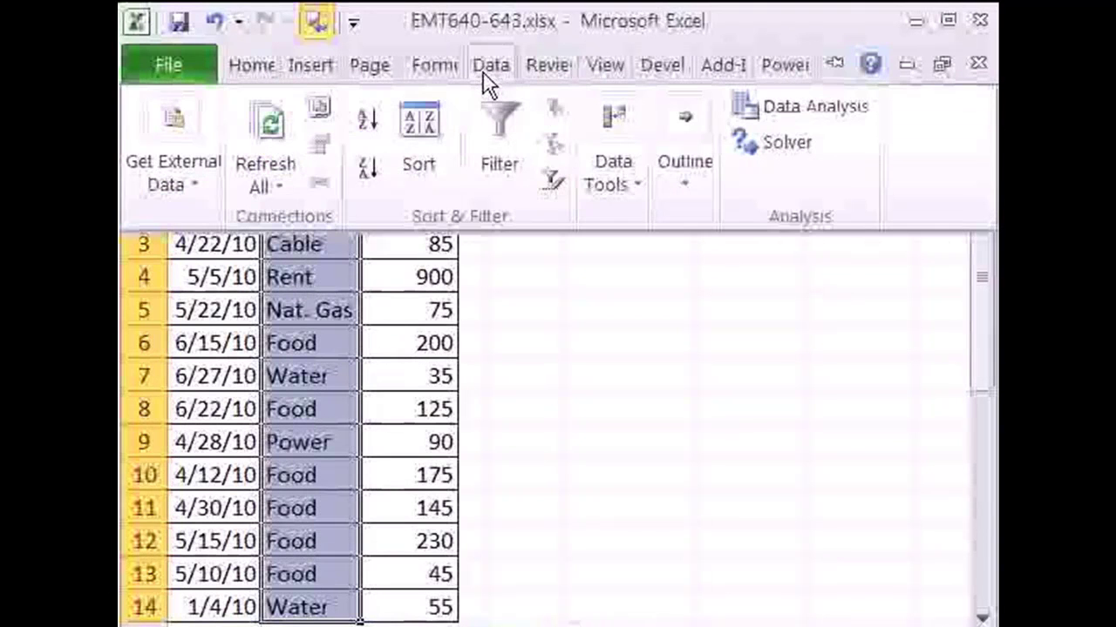
pyautogui.click(556, 181)
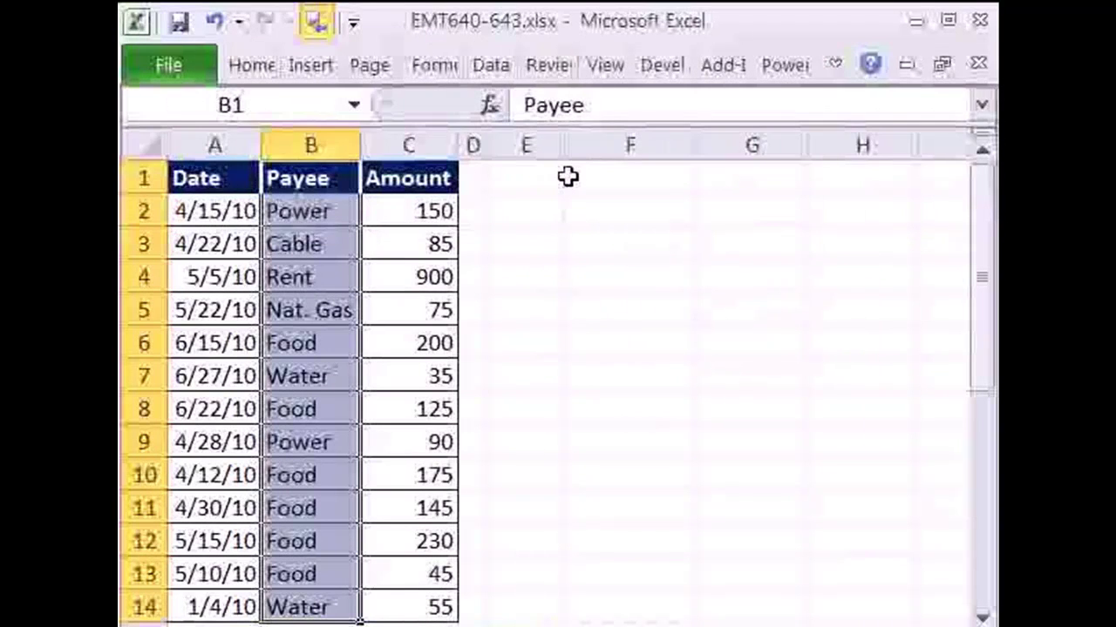
pyautogui.press('alt')
pyautogui.press('a')
pyautogui.press('q')
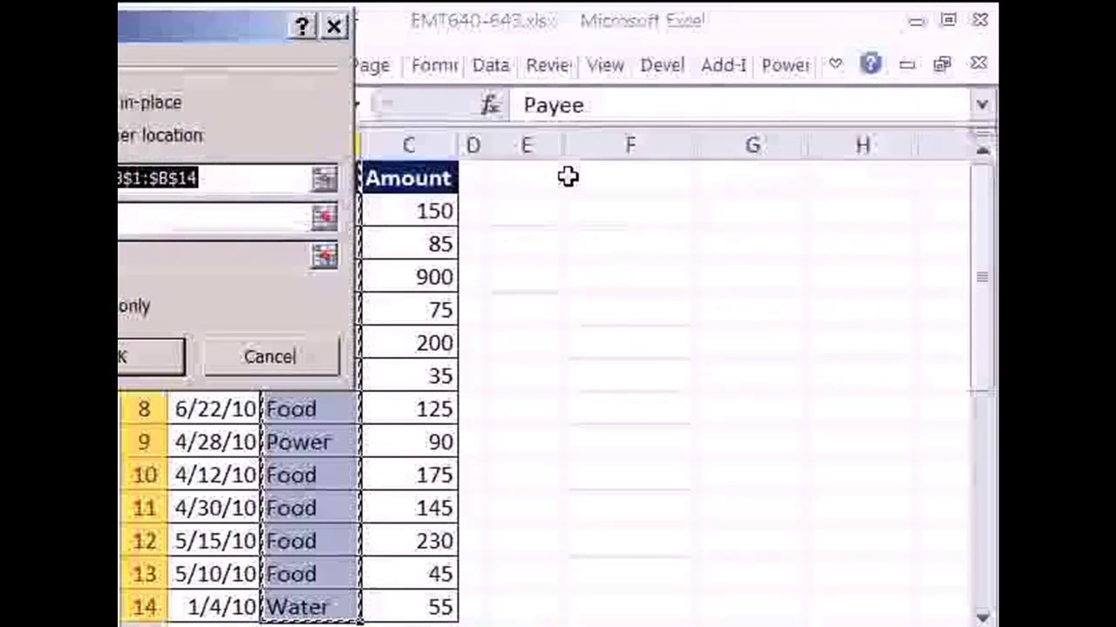
# - Copy only the unique payee records to another location starting at E1, and fit column E to its contents
pyautogui.moveTo(205, 28); pyautogui.dragTo(735, 171)
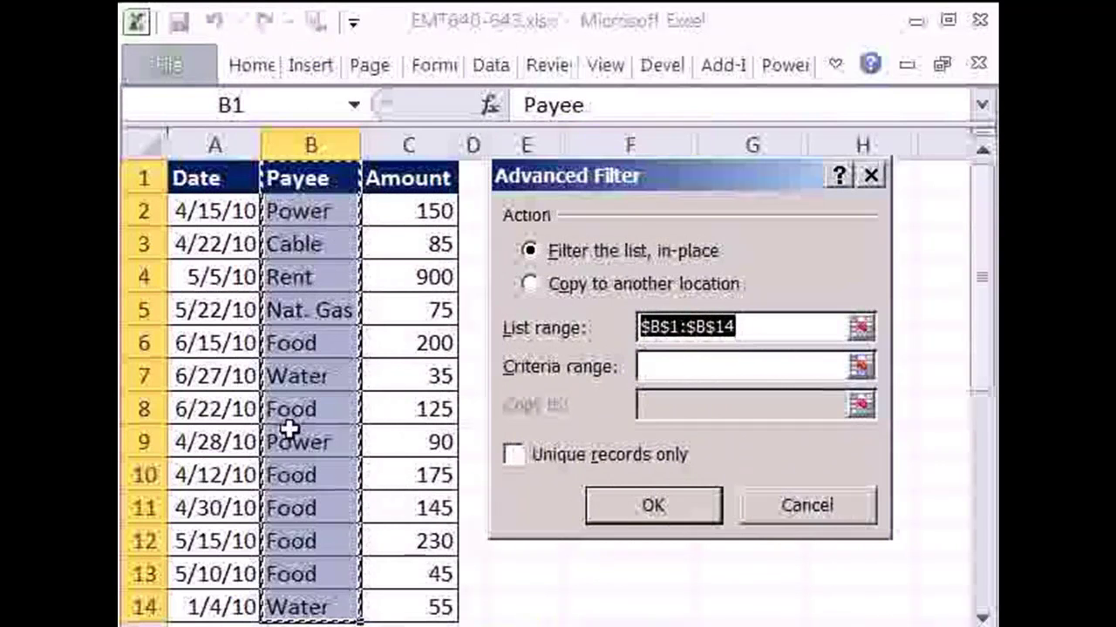
pyautogui.click(536, 288)
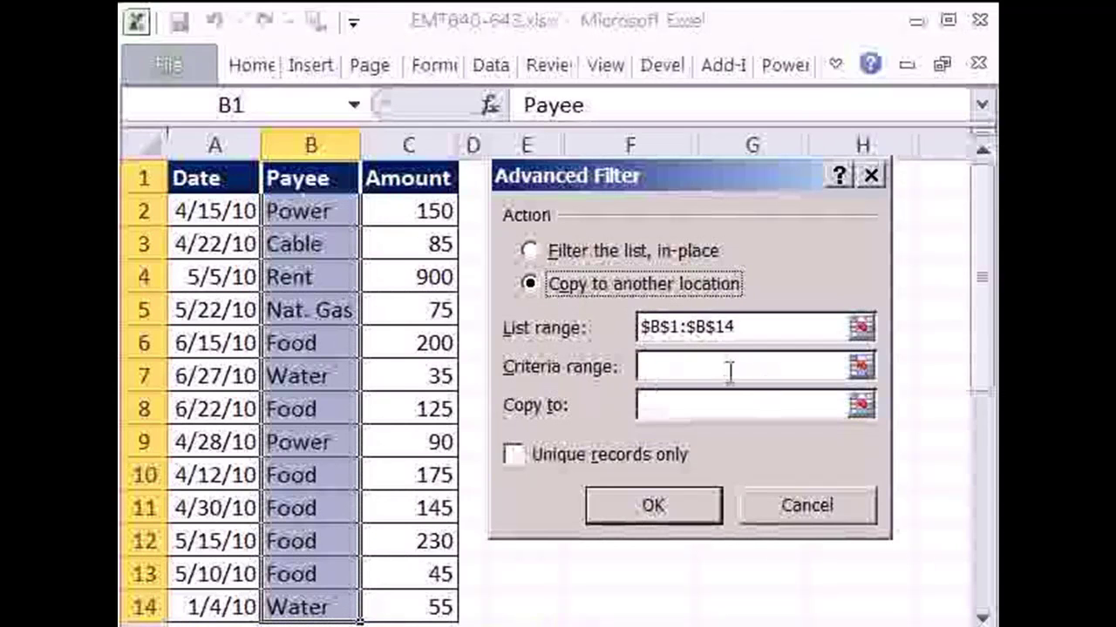
pyautogui.click(514, 456)
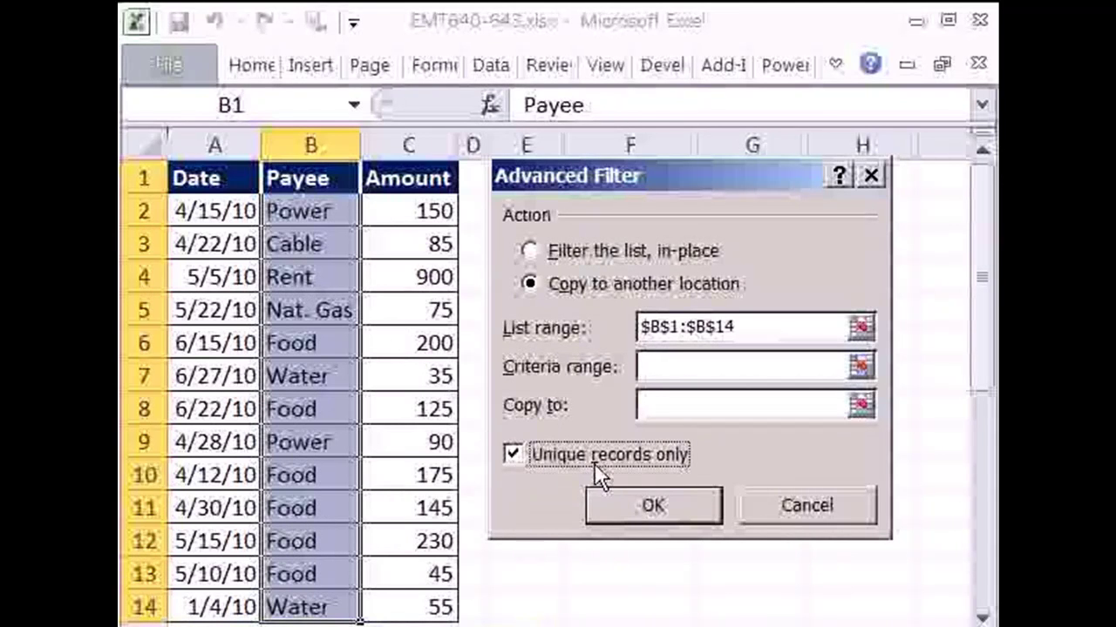
pyautogui.click(686, 401)
pyautogui.moveTo(639, 177); pyautogui.dragTo(635, 292)
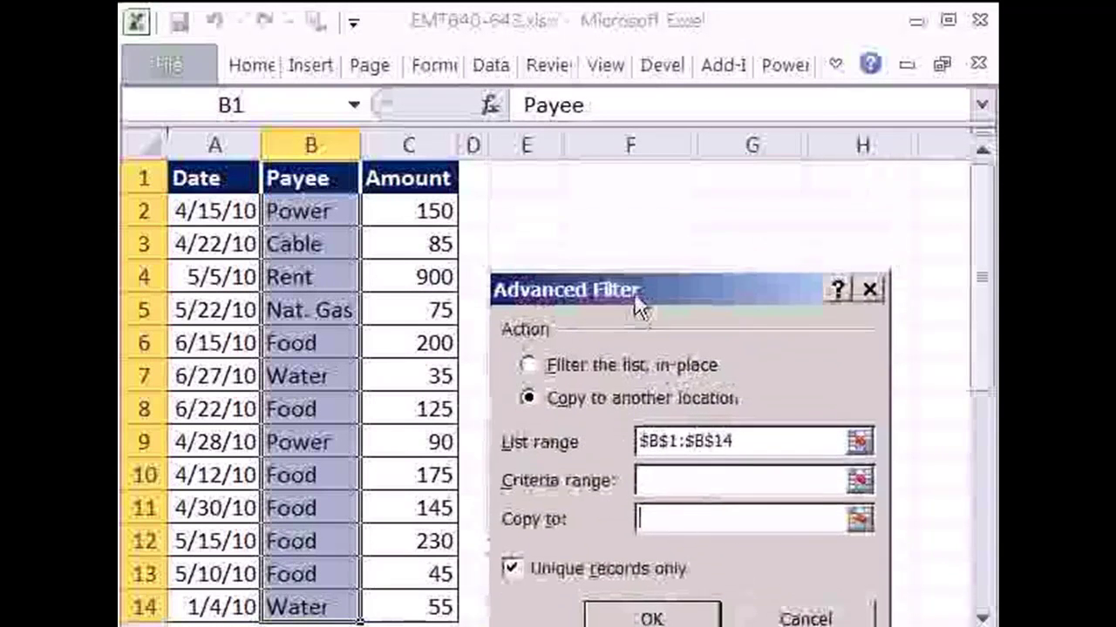
pyautogui.click(554, 176)
pyautogui.moveTo(627, 296); pyautogui.dragTo(740, 123)
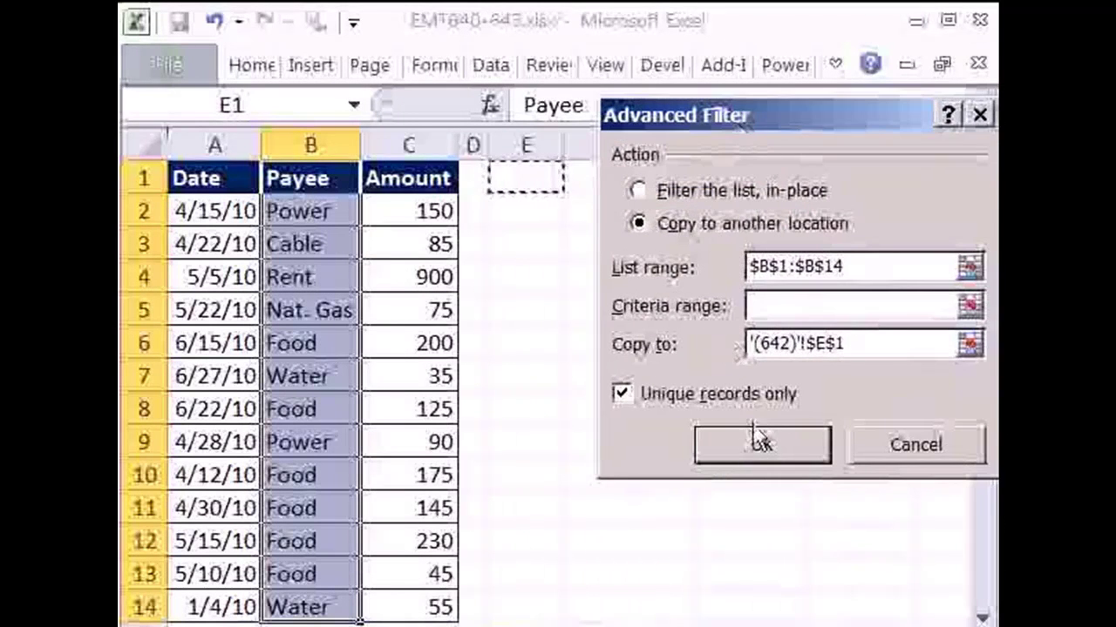
pyautogui.click(755, 439)
pyautogui.doubleClick(565, 147)
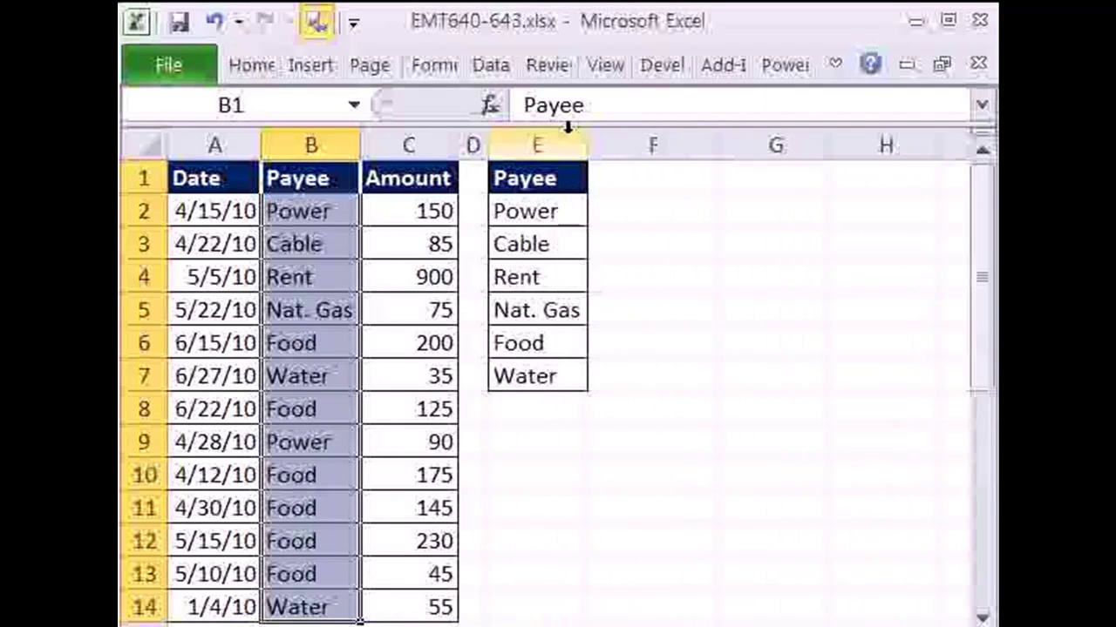
# - Change the header in E1 to "Payee/Date", widen column E to fit it and narrow column F
pyautogui.click(570, 182)
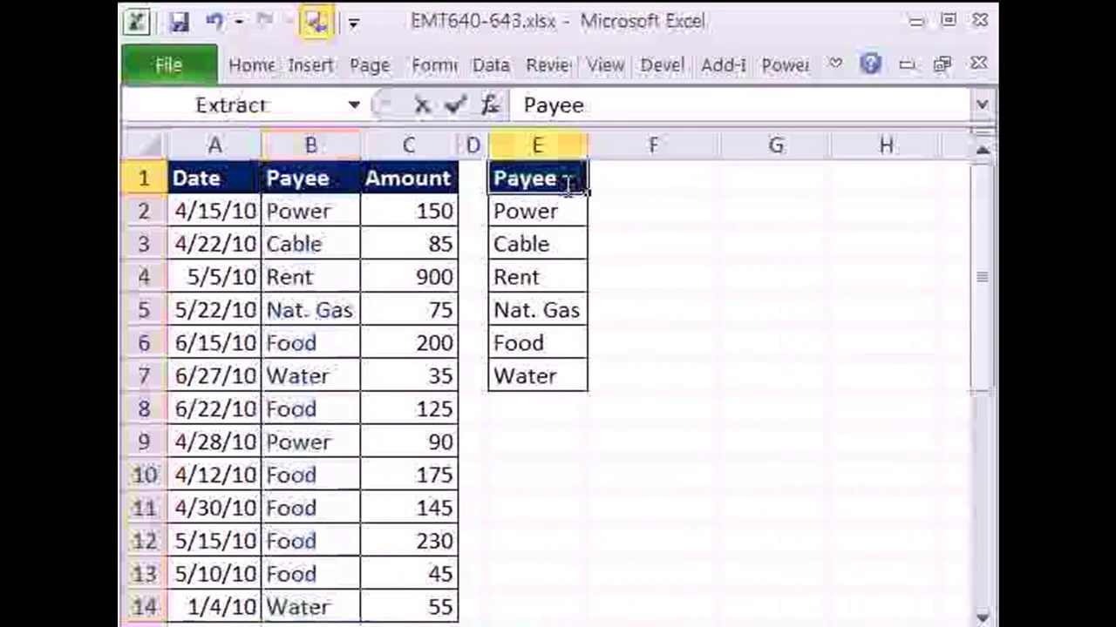
pyautogui.write('/Date')
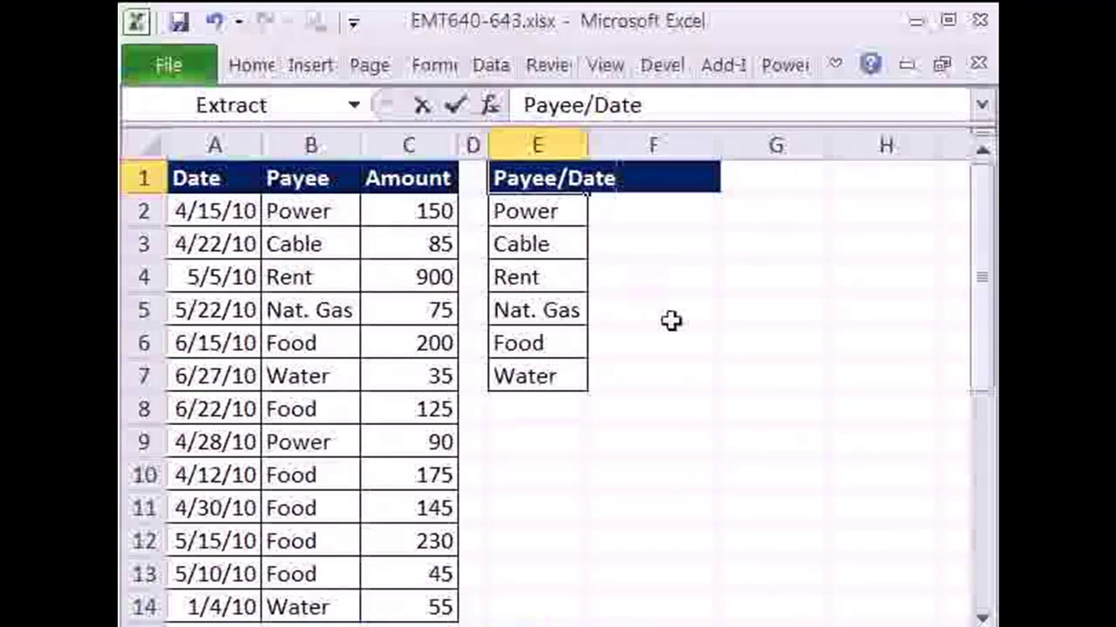
pyautogui.click(664, 344)
pyautogui.moveTo(589, 145); pyautogui.dragTo(620, 146)
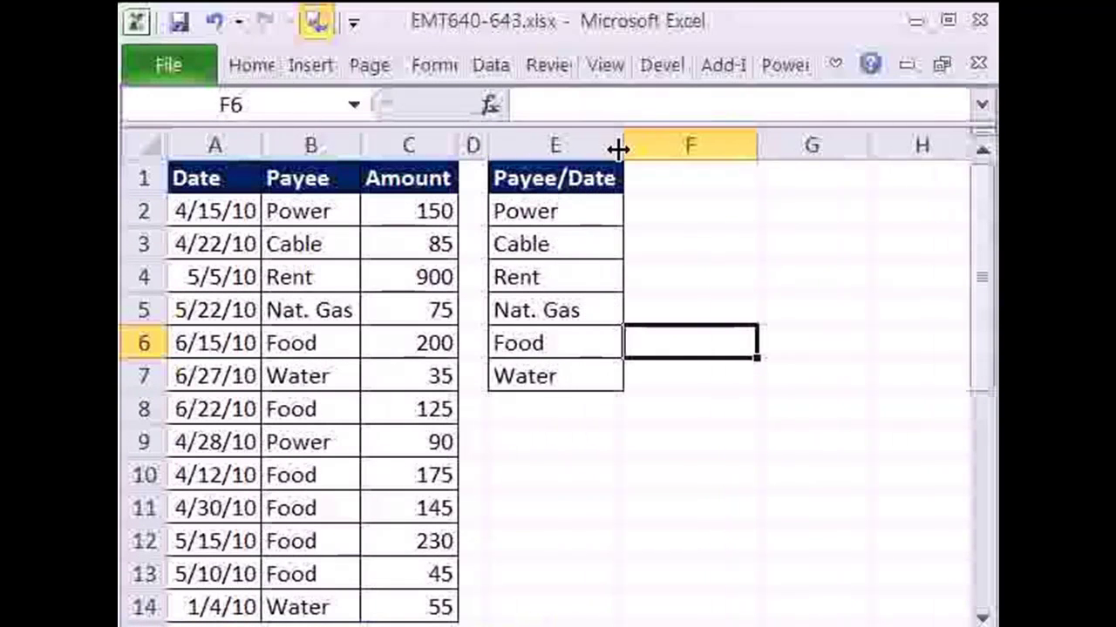
pyautogui.moveTo(757, 145); pyautogui.dragTo(715, 144)
# - Enter the date 4/1 in cell F1 as the first month header
pyautogui.moveTo(229, 212); pyautogui.dragTo(229, 601)
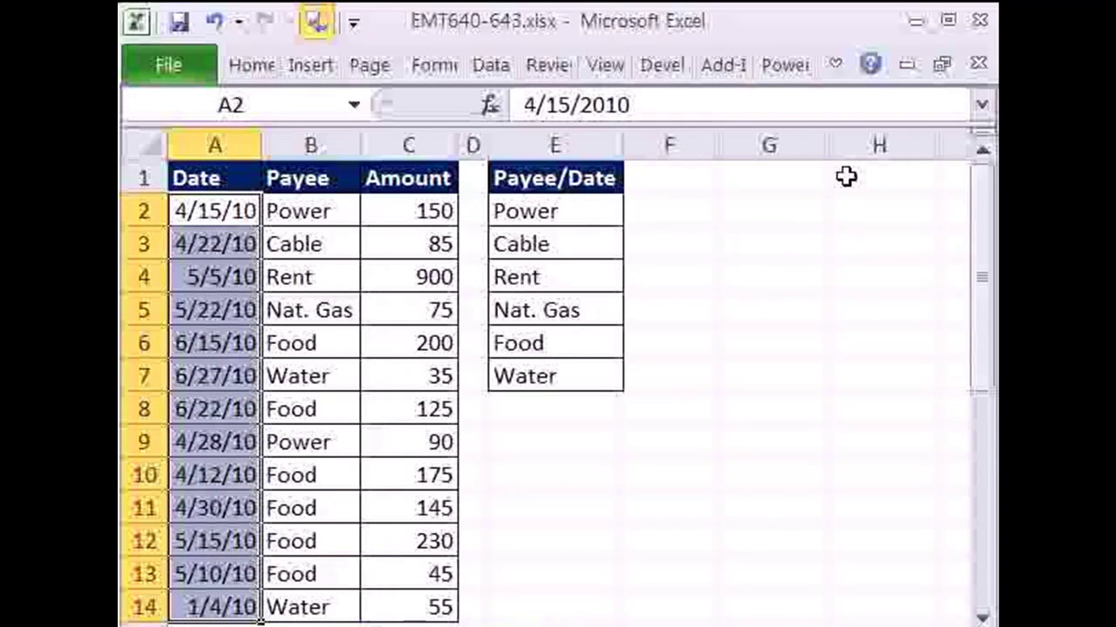
pyautogui.click(685, 184)
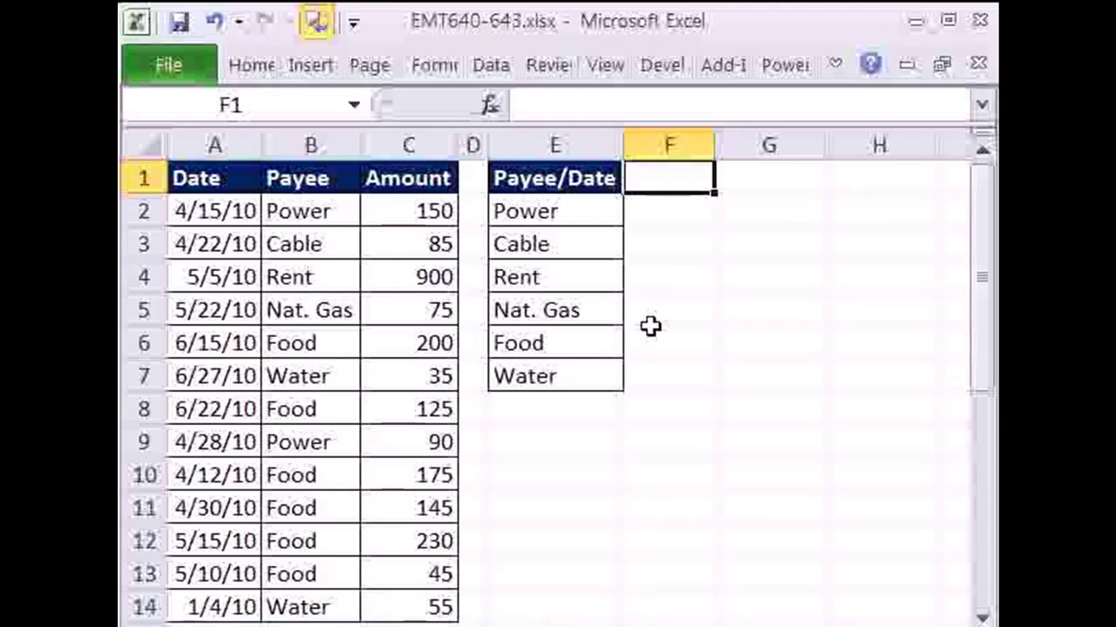
pyautogui.write('4/1')
pyautogui.press('Tab')
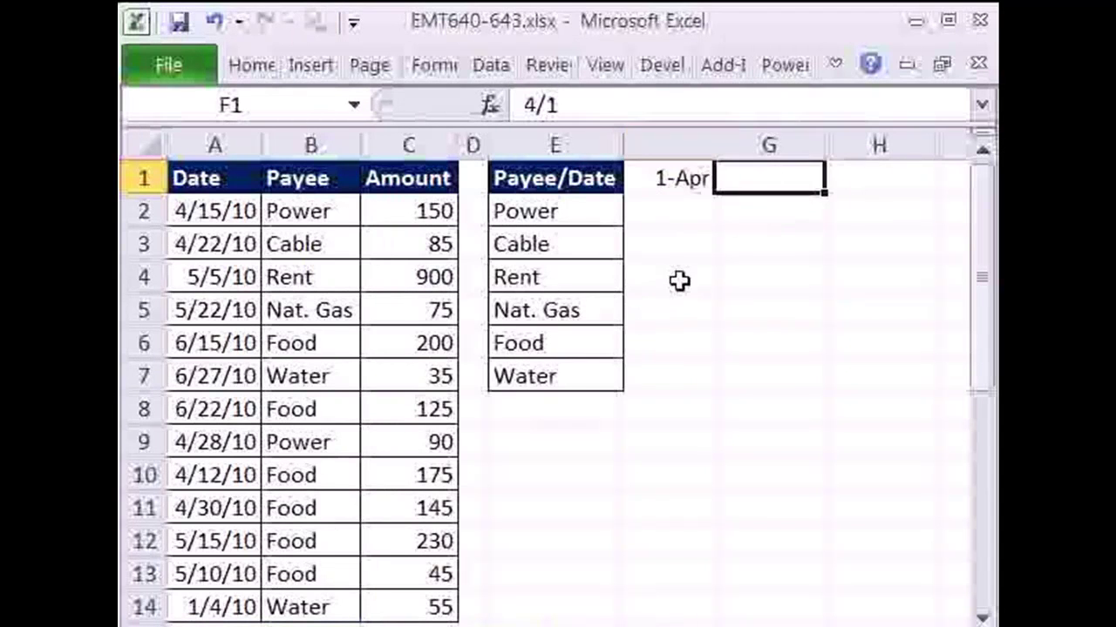
pyautogui.click(675, 181)
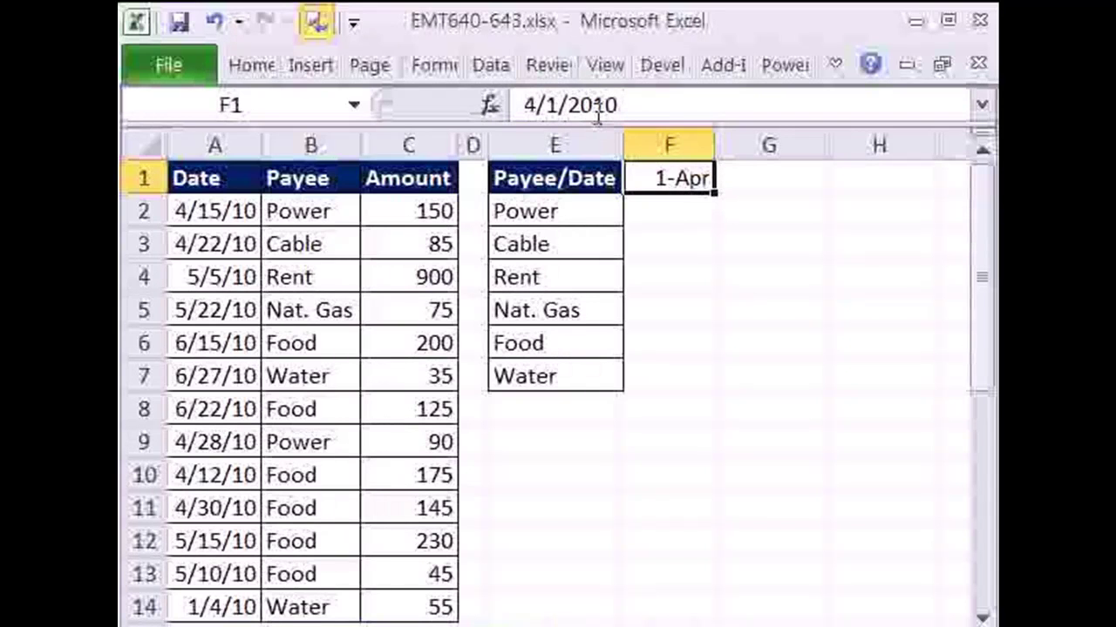
# - Narrow column G slightly and fill the date from F1 across to H1 as a monthly series
pyautogui.moveTo(823, 145); pyautogui.dragTo(817, 146)
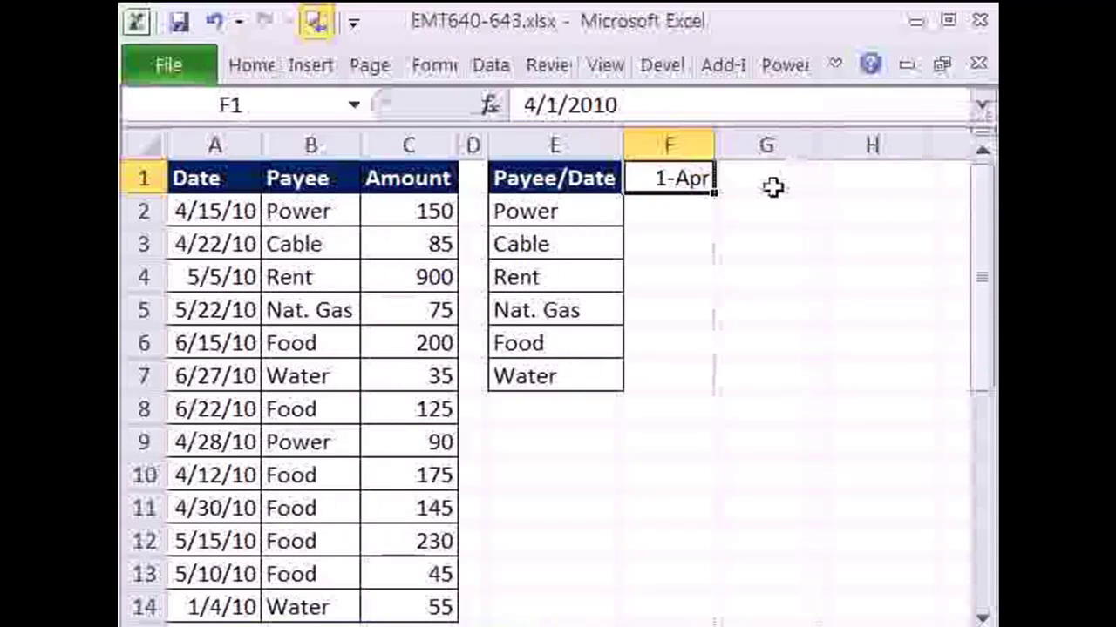
pyautogui.moveTo(713, 195); pyautogui.dragTo(917, 183)
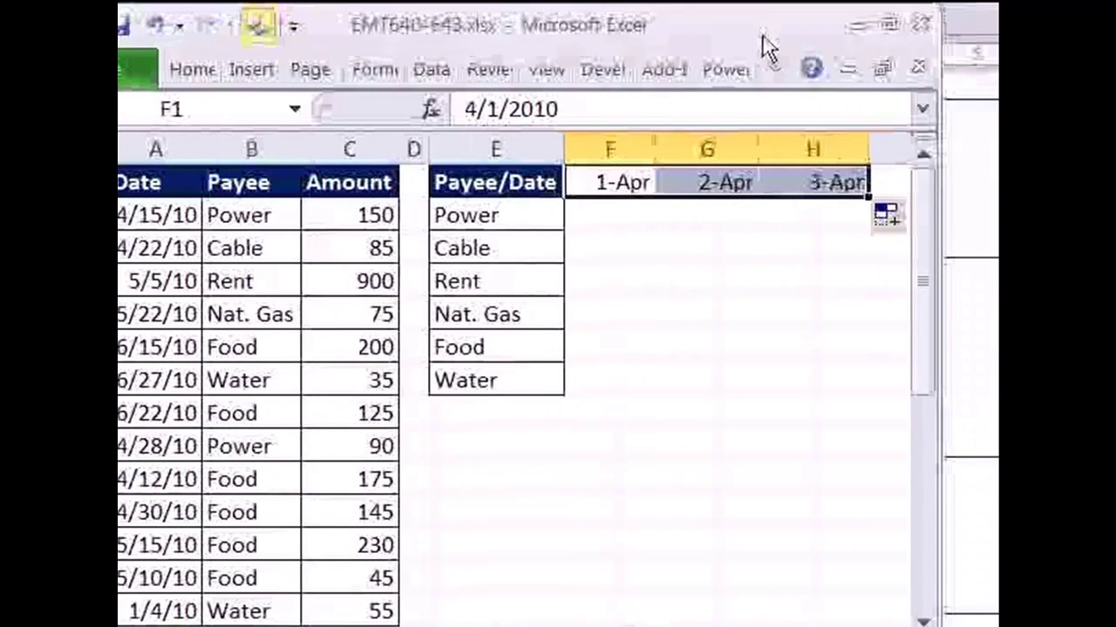
pyautogui.click(911, 223)
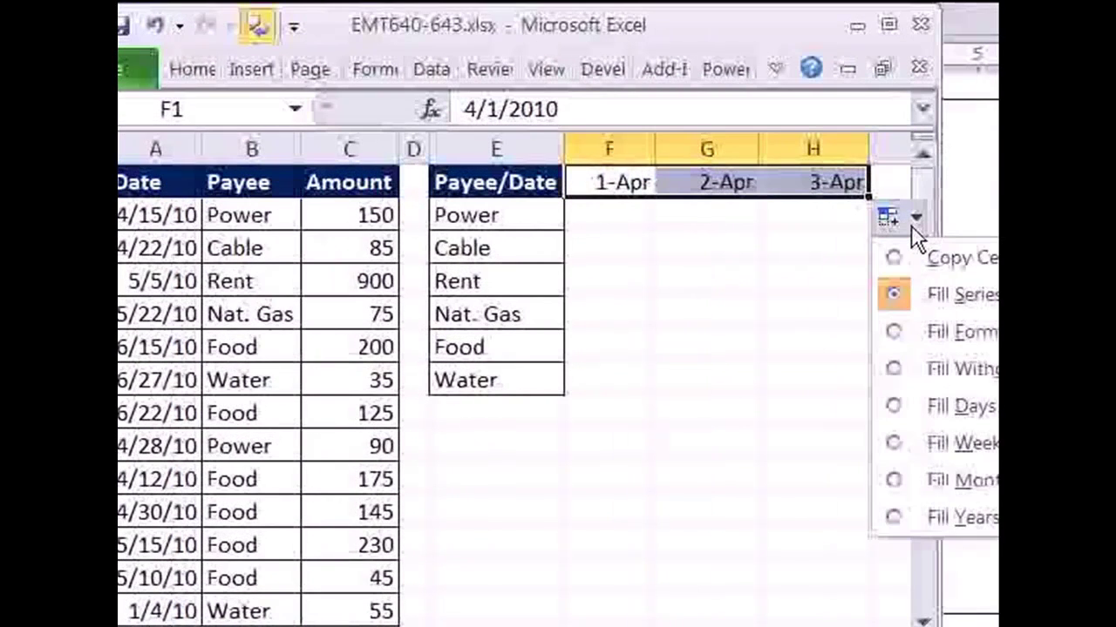
pyautogui.click(797, 37)
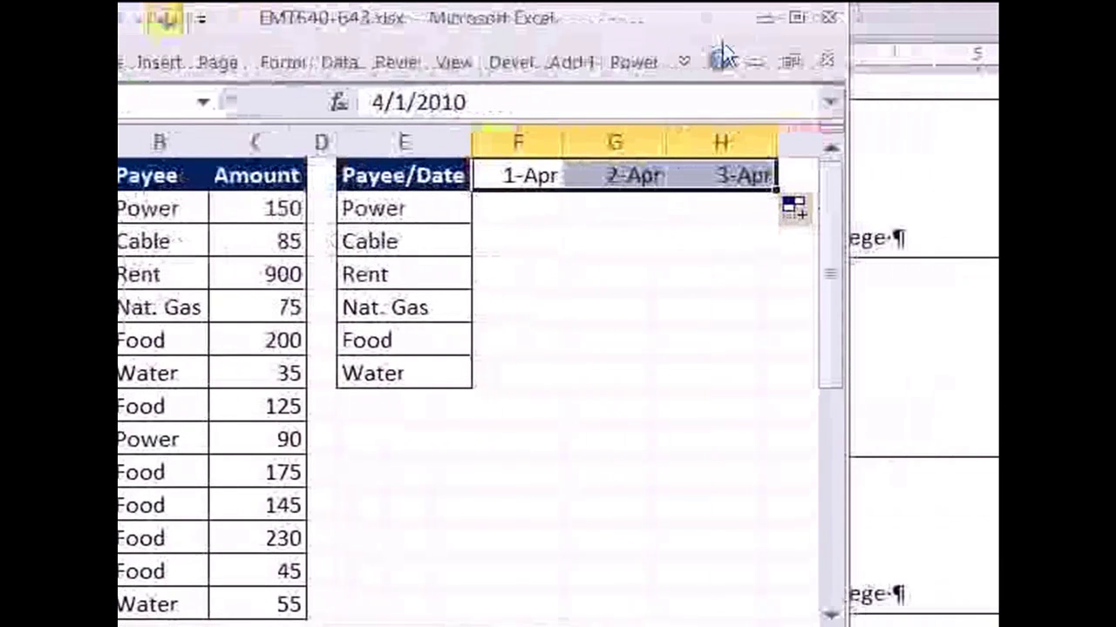
pyautogui.click(915, 218)
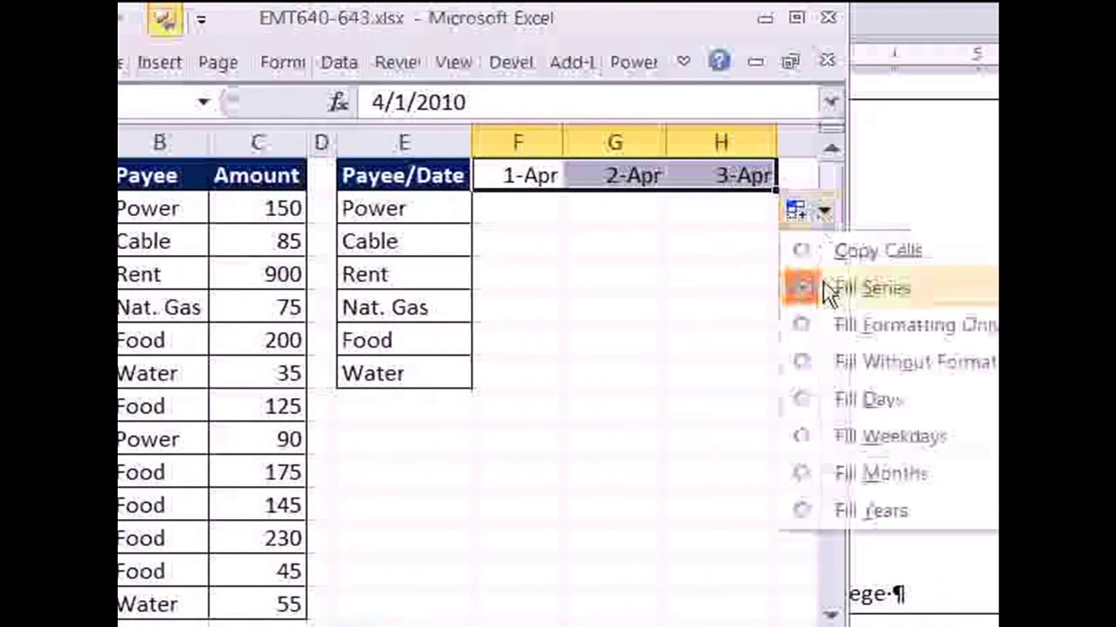
pyautogui.click(832, 475)
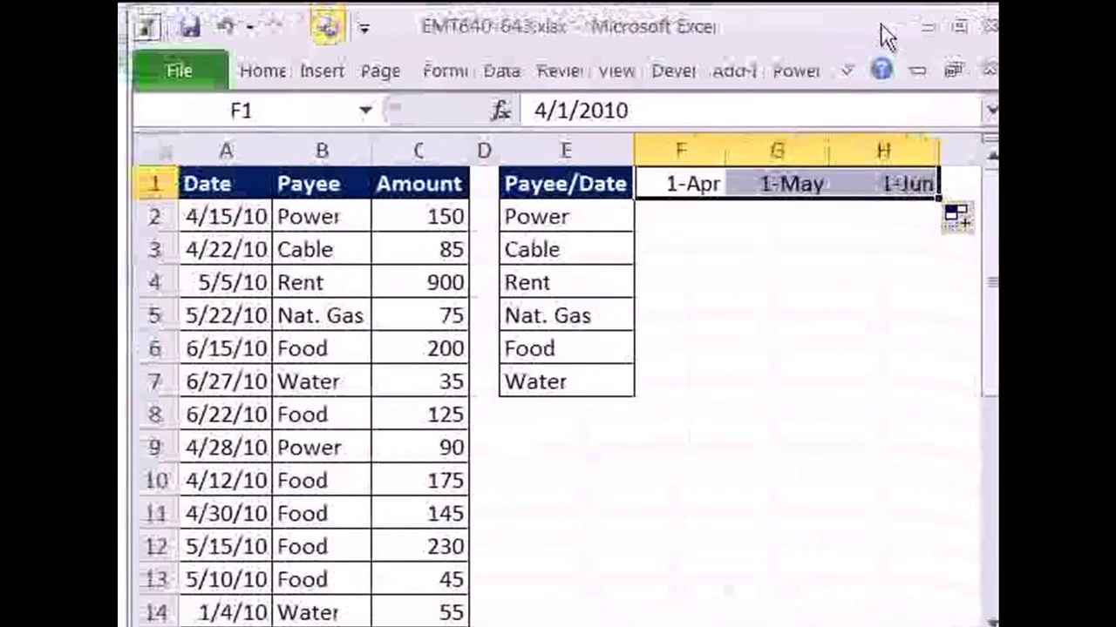
pyautogui.click(775, 177)
pyautogui.click(913, 178)
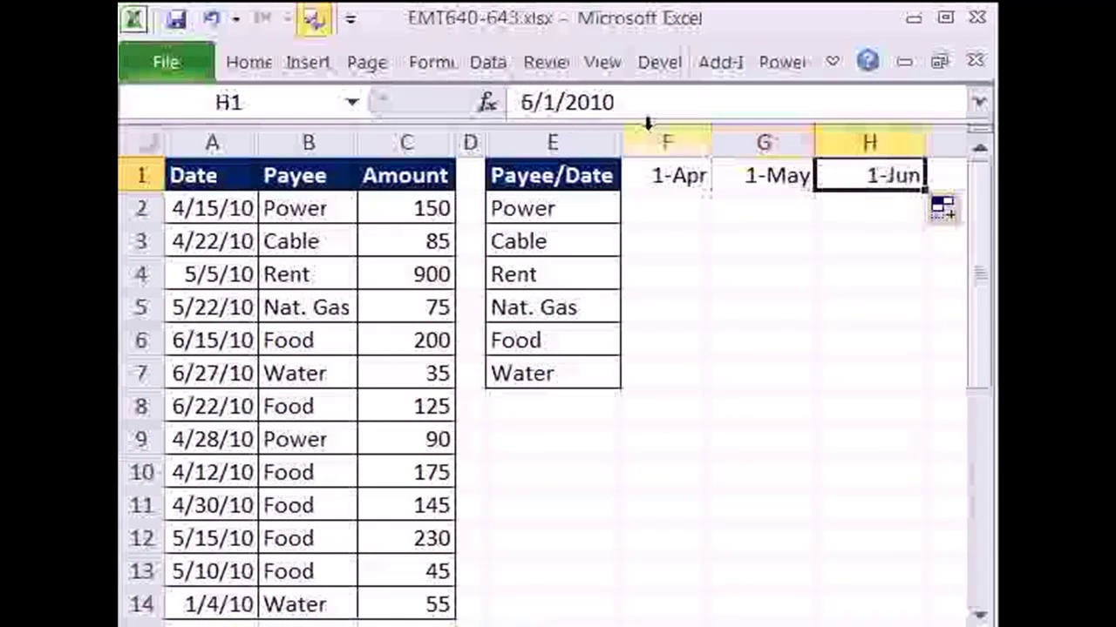
pyautogui.click(663, 177)
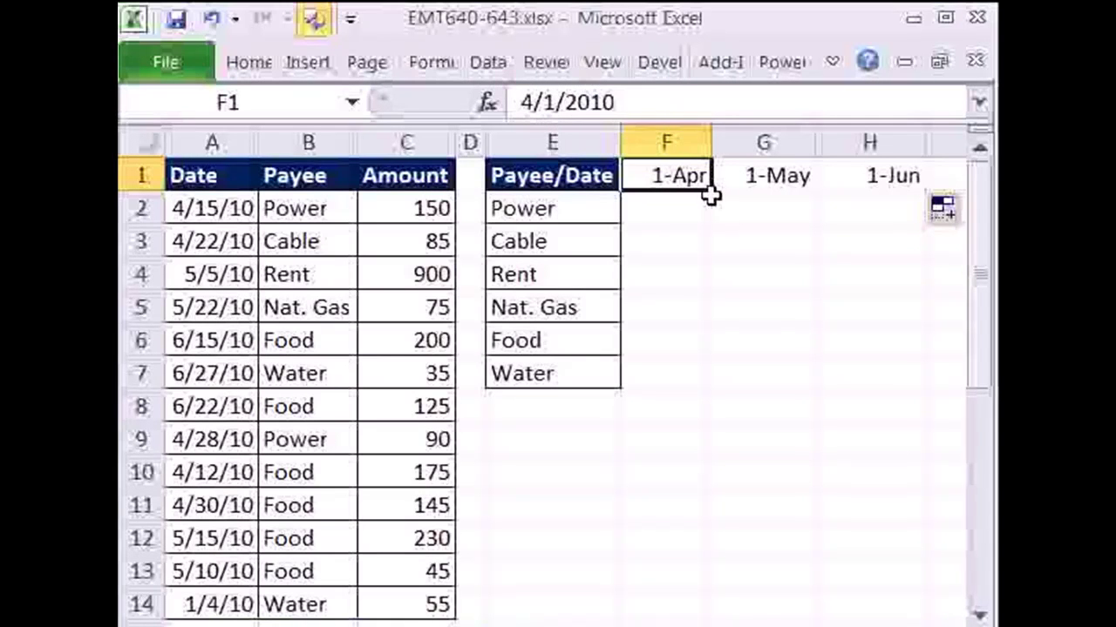
# - Format the month headers F1:H1 with the custom number format mmm
pyautogui.click(648, 216)
pyautogui.moveTo(642, 174); pyautogui.dragTo(862, 174)
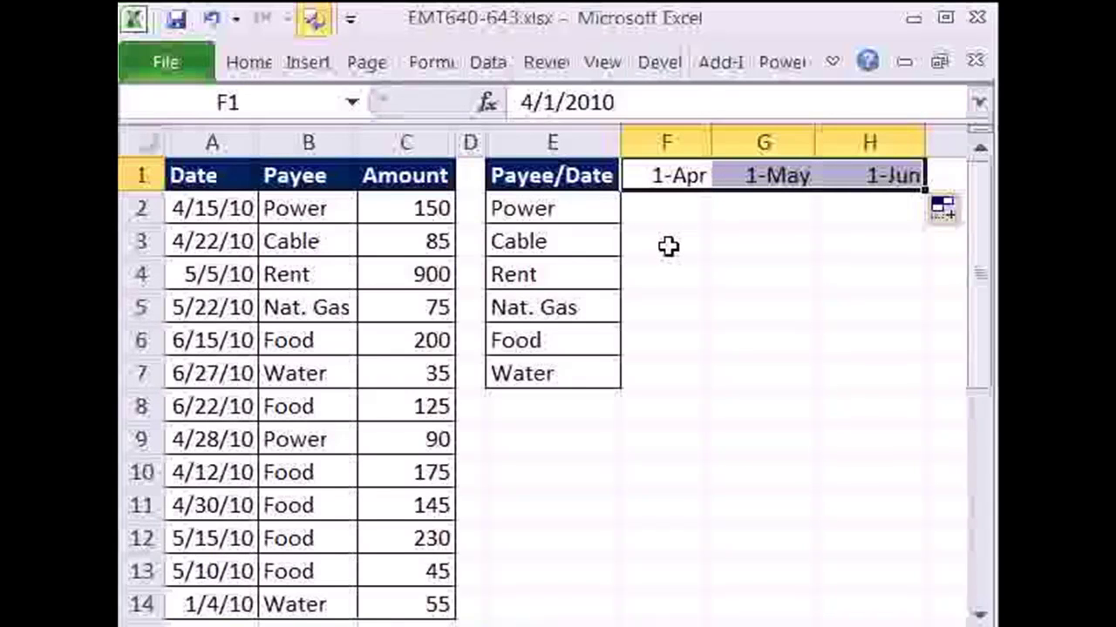
pyautogui.hotkey('ctrl', '1')
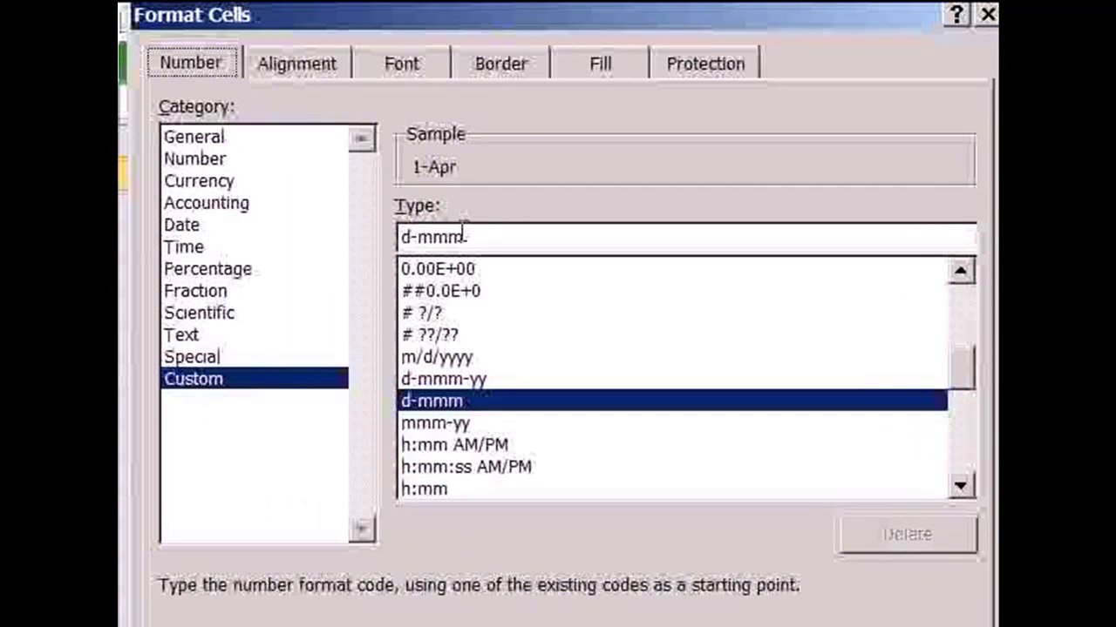
pyautogui.click(183, 227)
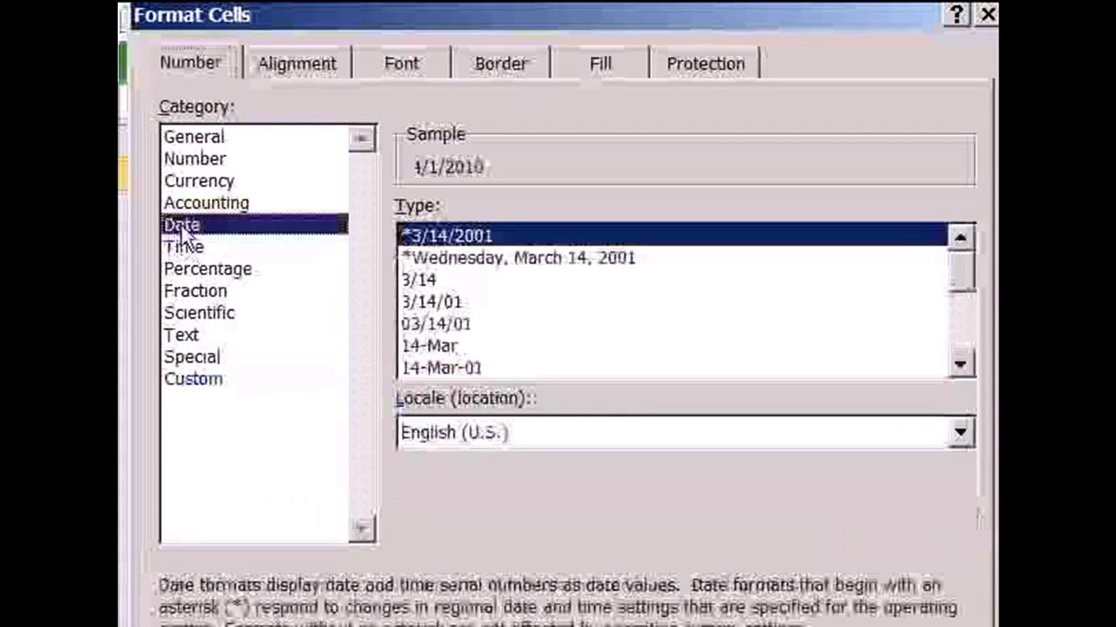
pyautogui.click(194, 381)
pyautogui.press('Tab')
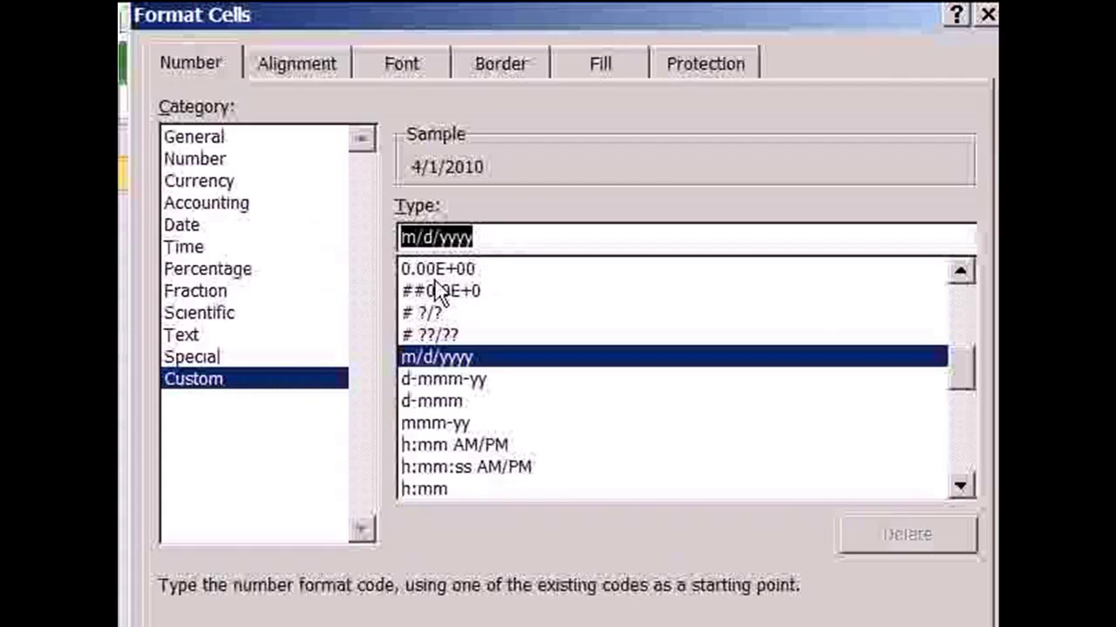
pyautogui.write('m')
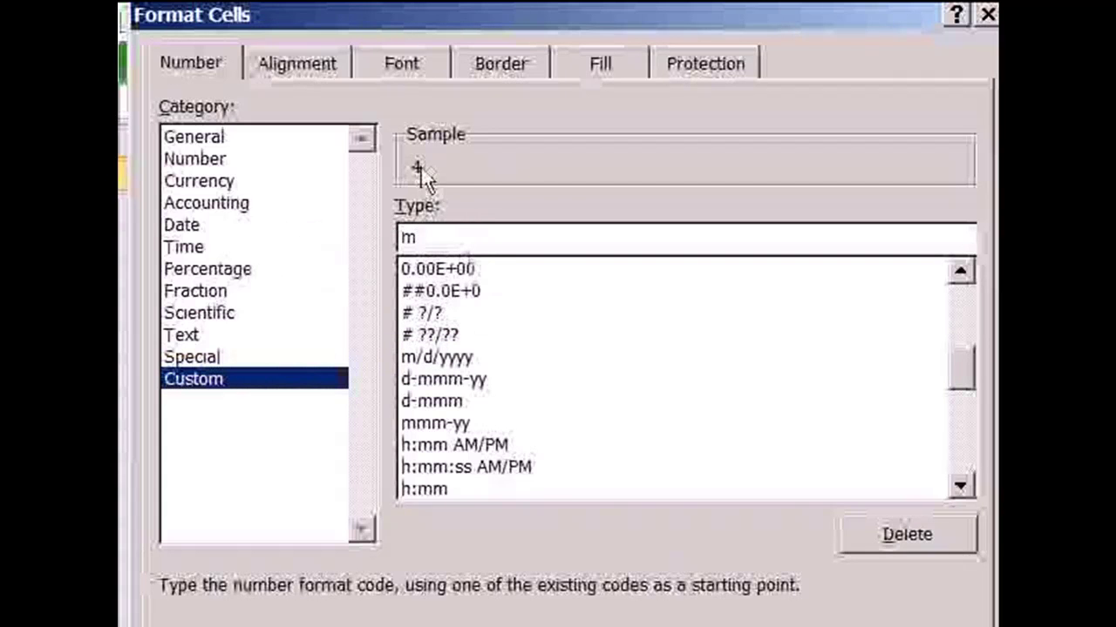
pyautogui.write('mm')
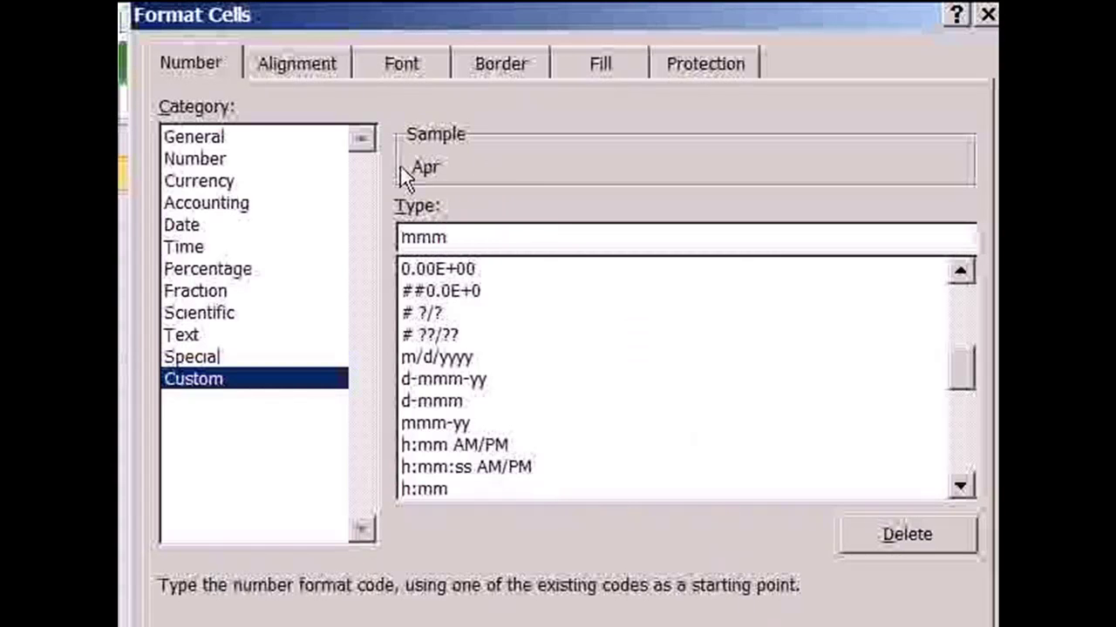
pyautogui.press('Return')
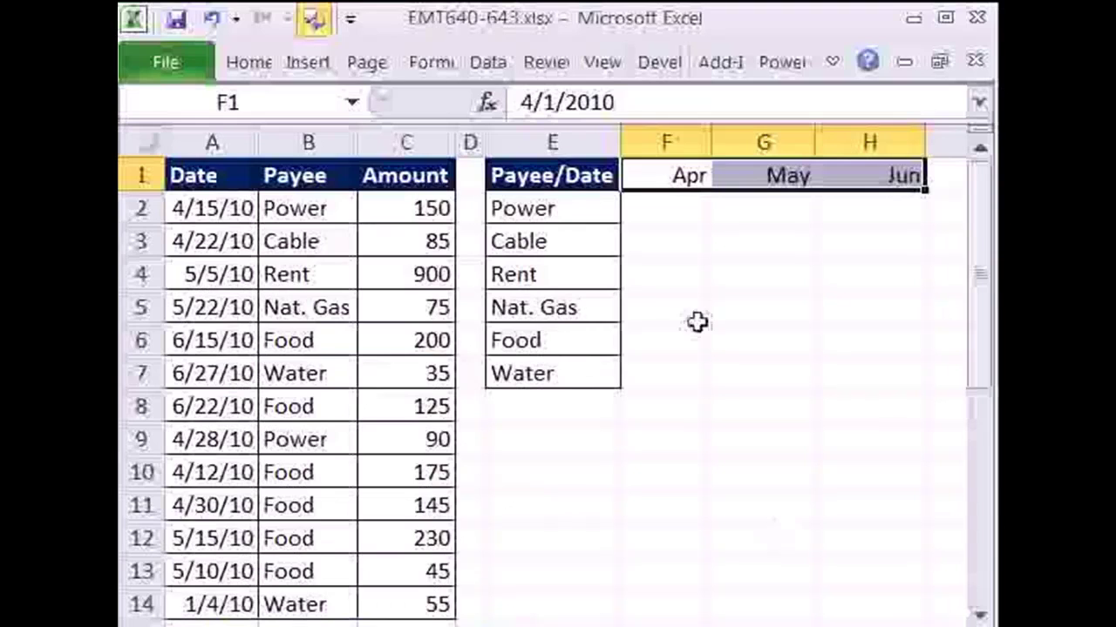
# - Apply all borders to the summary table range E1:H7
pyautogui.click(679, 177)
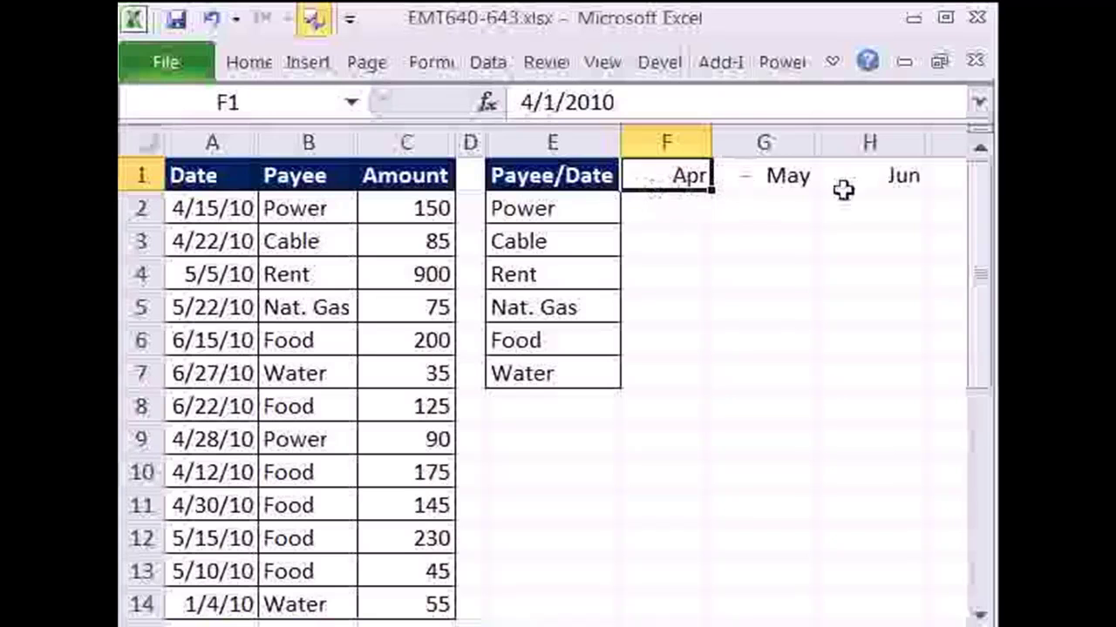
pyautogui.click(679, 214)
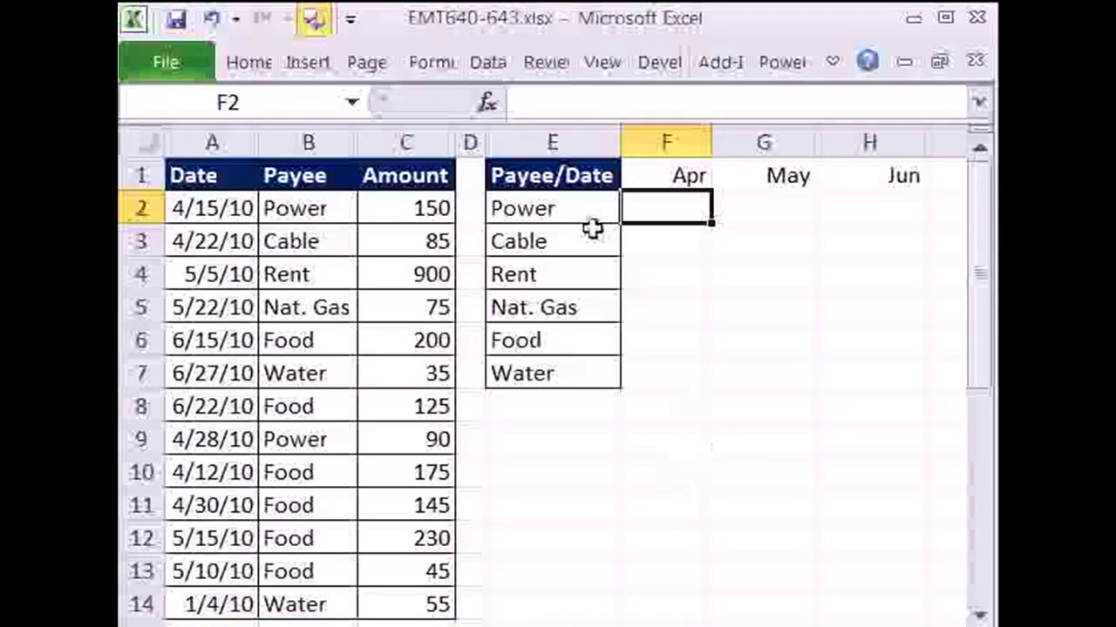
pyautogui.moveTo(570, 174); pyautogui.dragTo(839, 381)
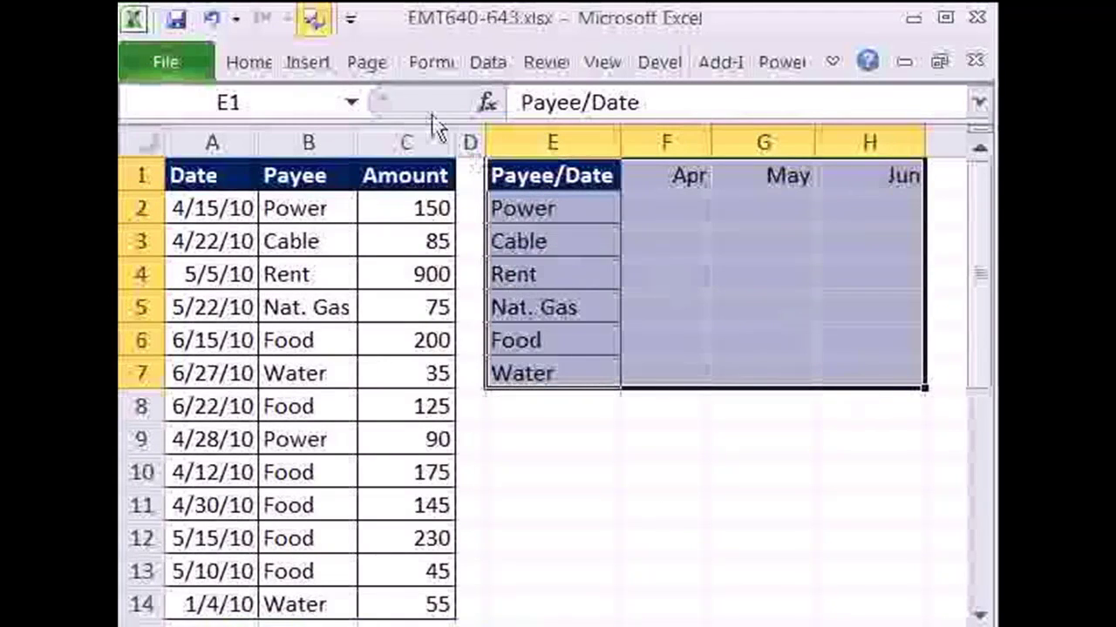
pyautogui.click(249, 61)
pyautogui.click(277, 179)
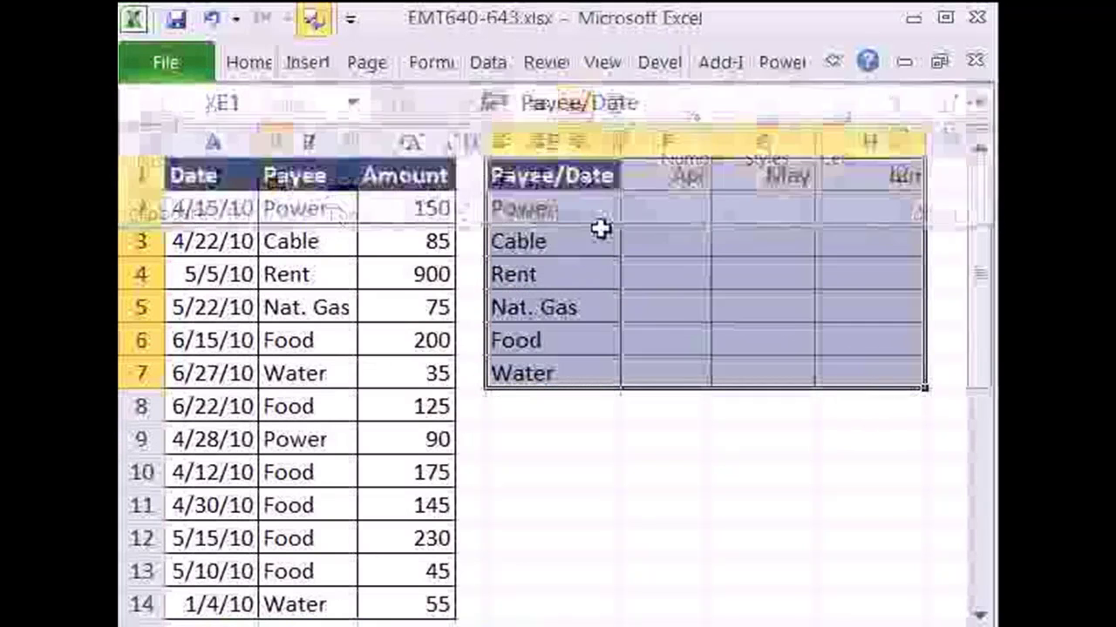
# - Start a SUMIFS formula in F2 with the amounts $C$2:$C$14 as the absolute sum range
pyautogui.click(654, 209)
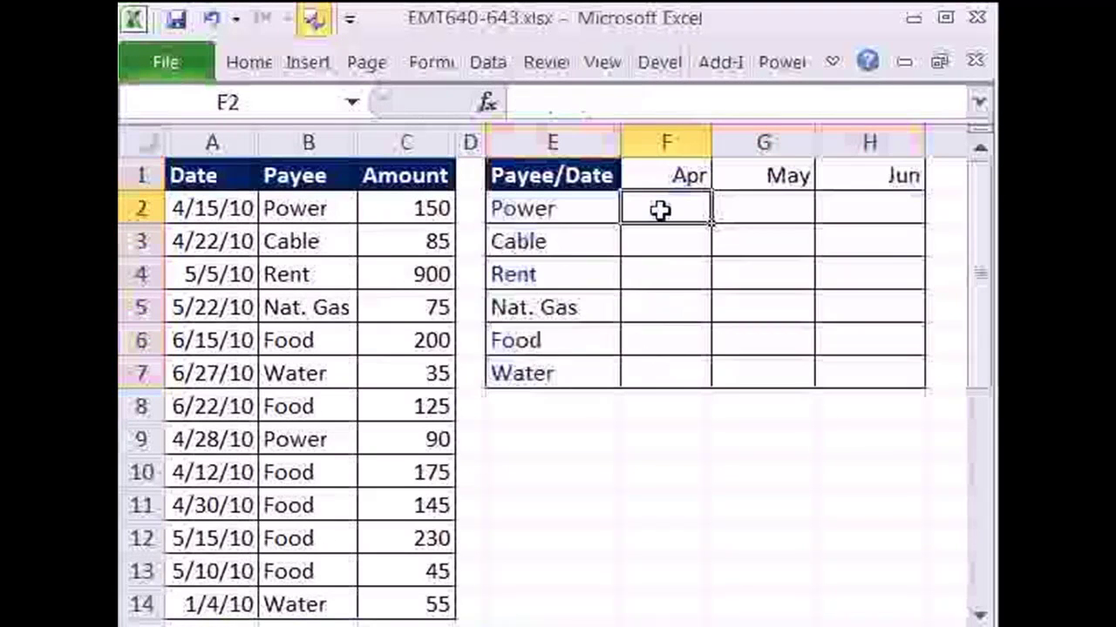
pyautogui.write('=s')
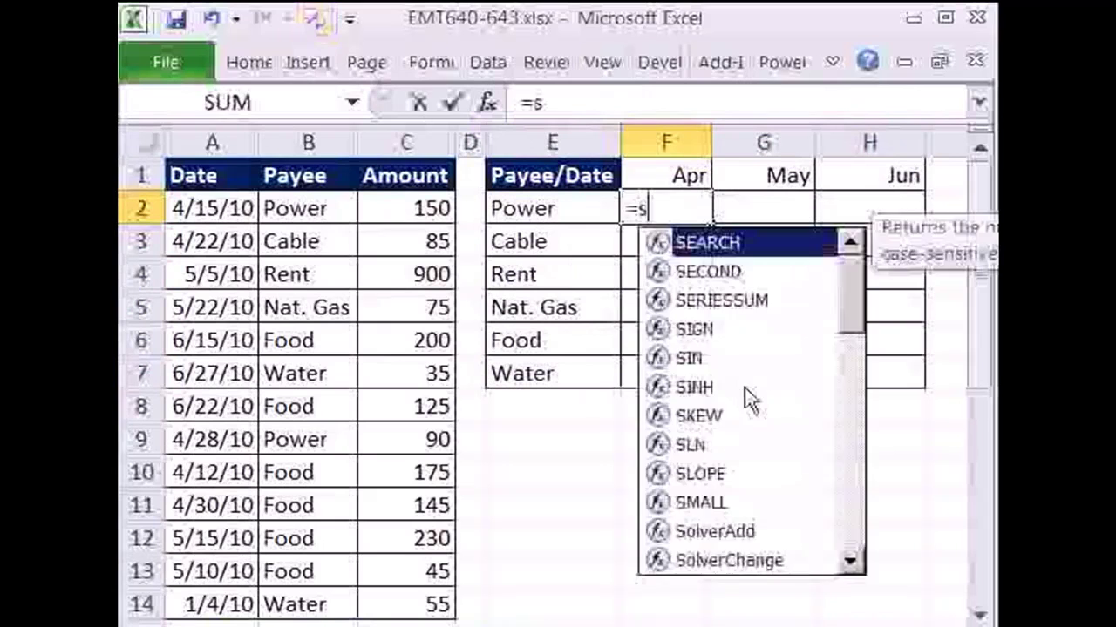
pyautogui.write('umifs')
pyautogui.press('Tab')
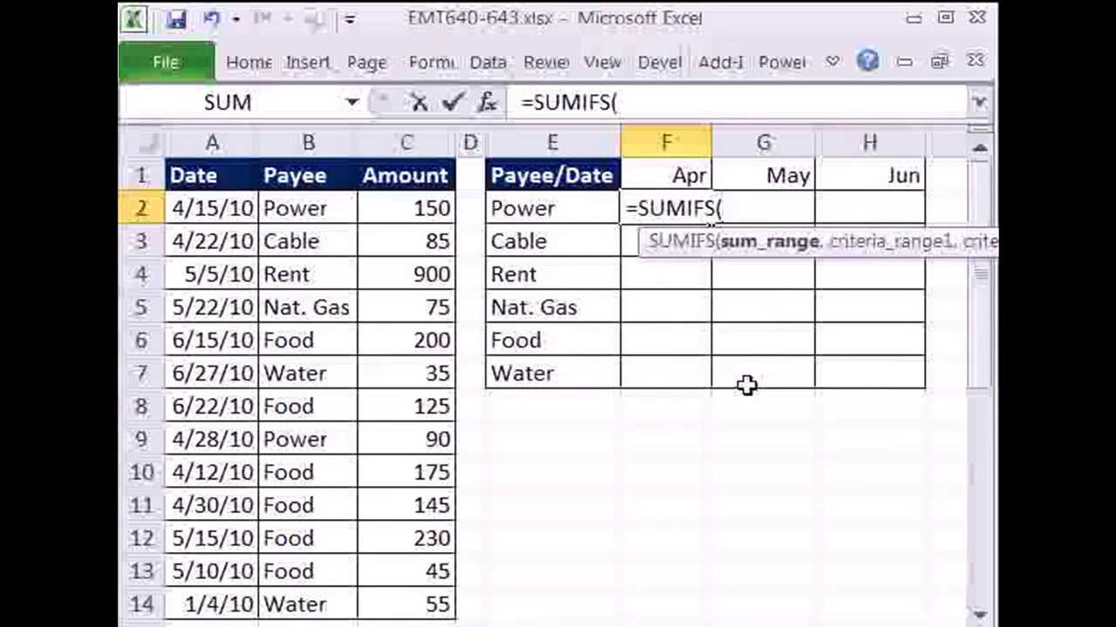
pyautogui.moveTo(638, 254); pyautogui.dragTo(531, 284)
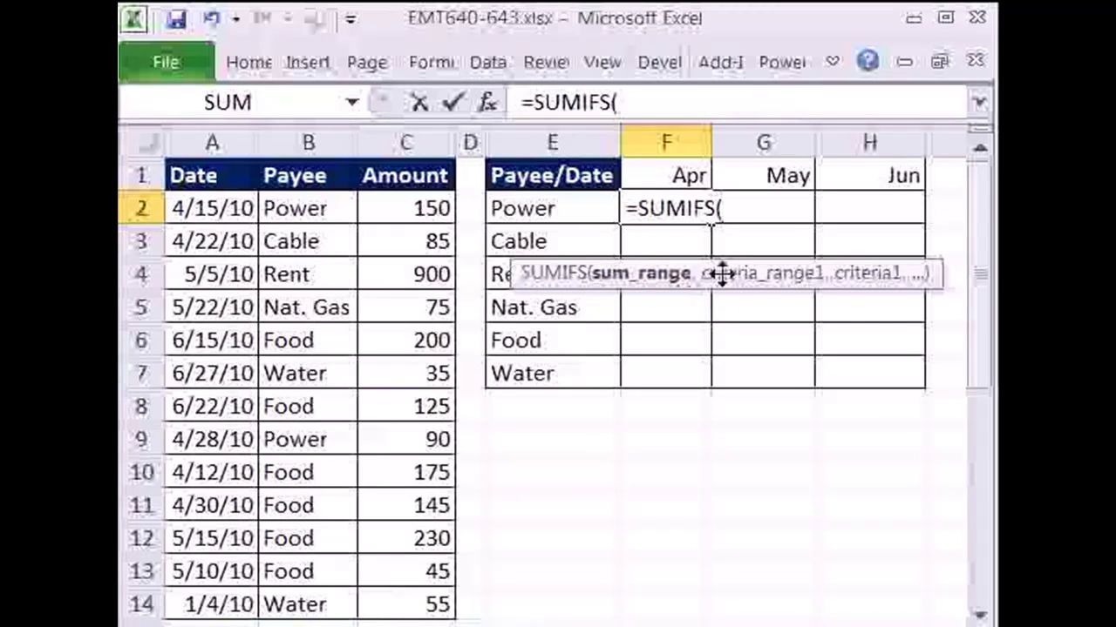
pyautogui.moveTo(436, 213); pyautogui.dragTo(436, 607)
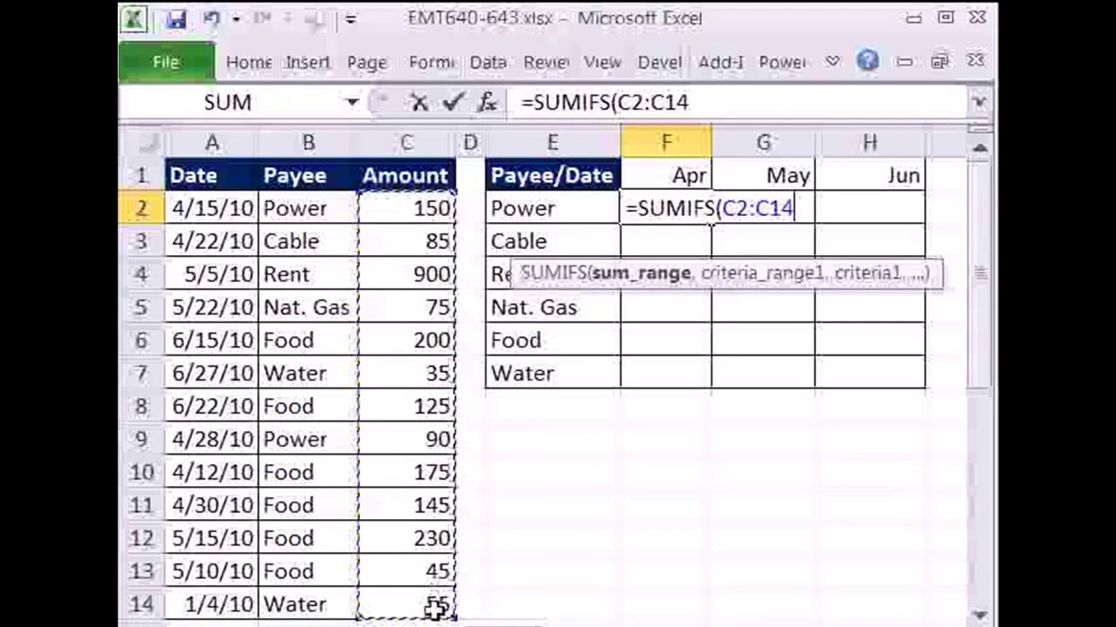
pyautogui.press('F4')
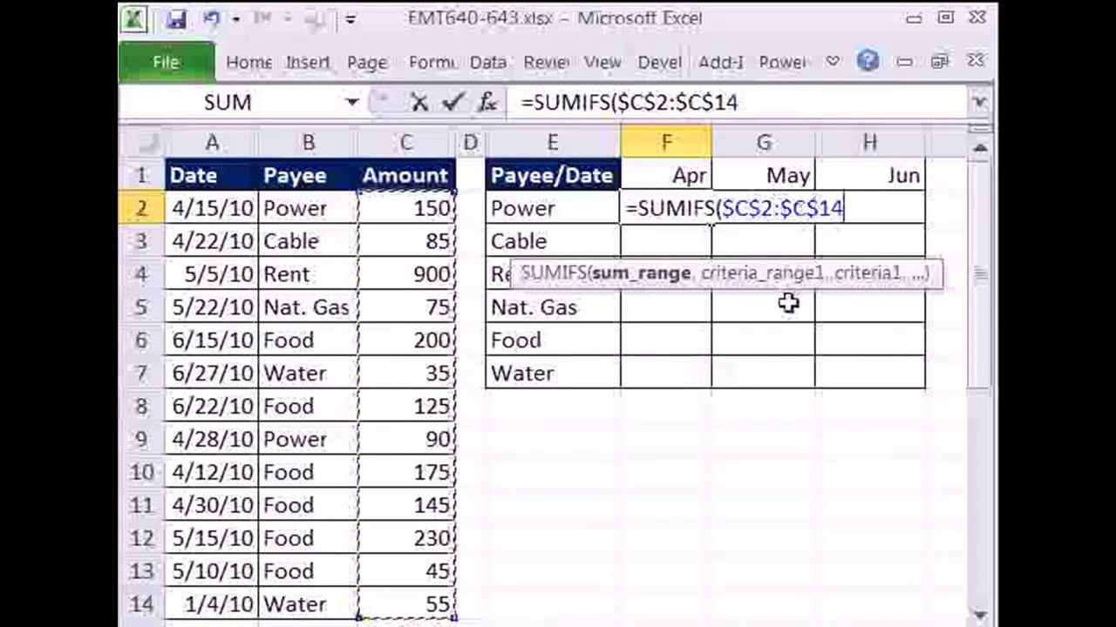
pyautogui.write(',')
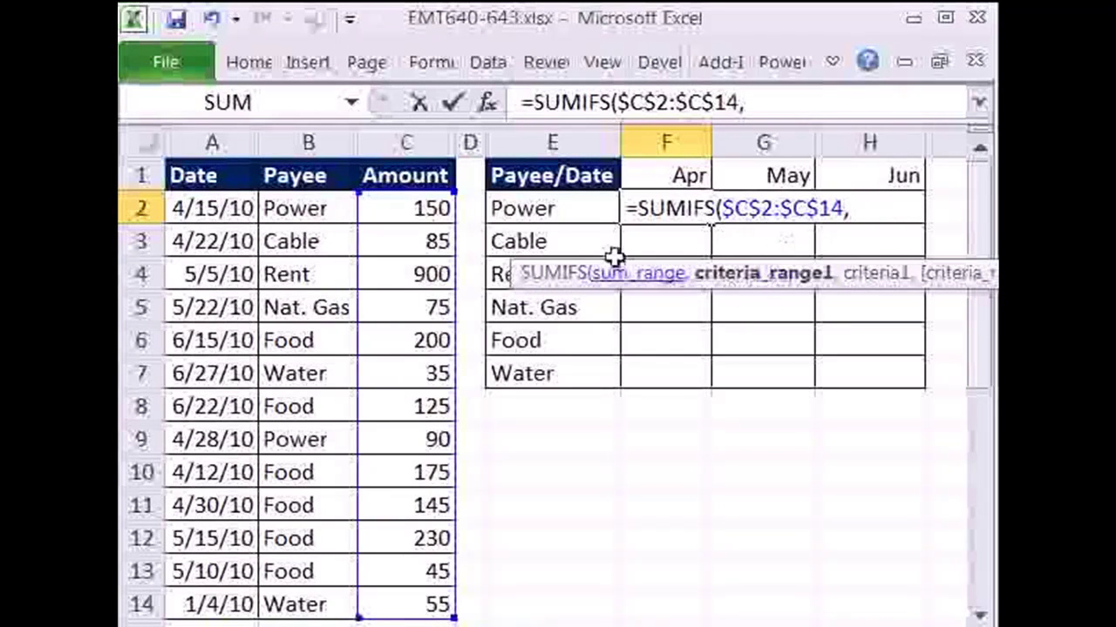
# - Add the payee condition to the SUMIFS formula, with criteria range $B$2:$B$14 and the column-locked criterion $E2
pyautogui.moveTo(311, 211); pyautogui.dragTo(327, 603)
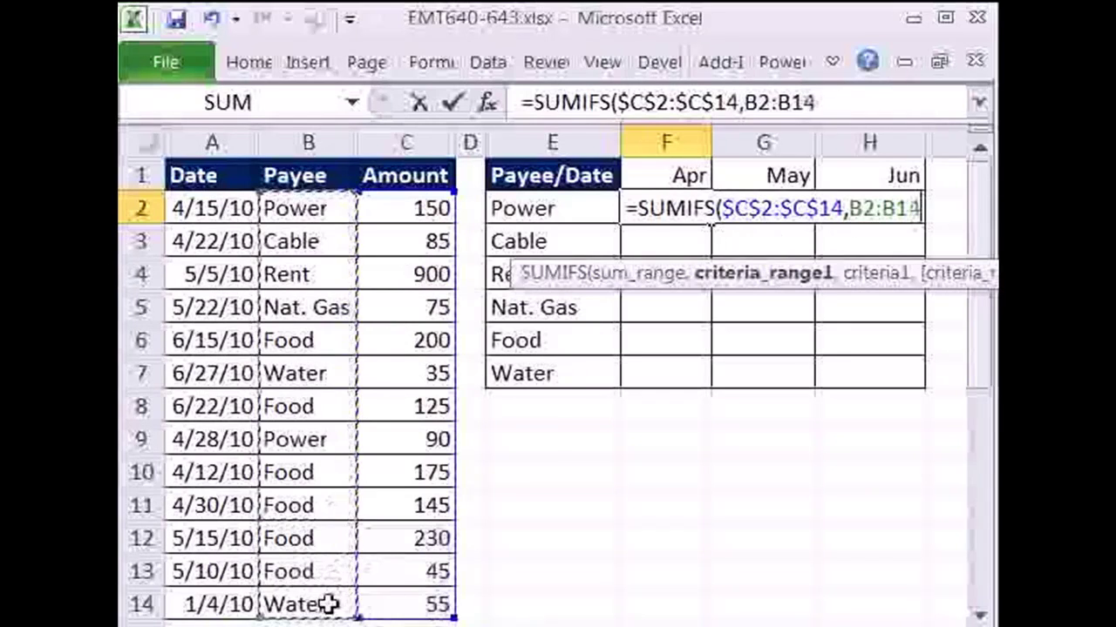
pyautogui.moveTo(515, 274); pyautogui.dragTo(424, 302)
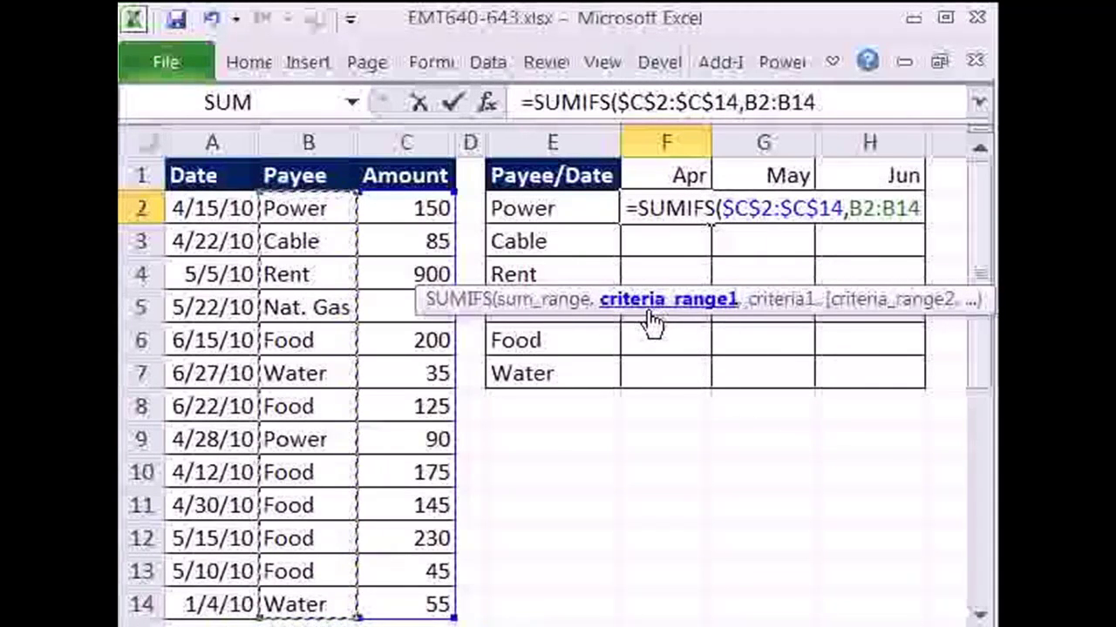
pyautogui.press('F4')
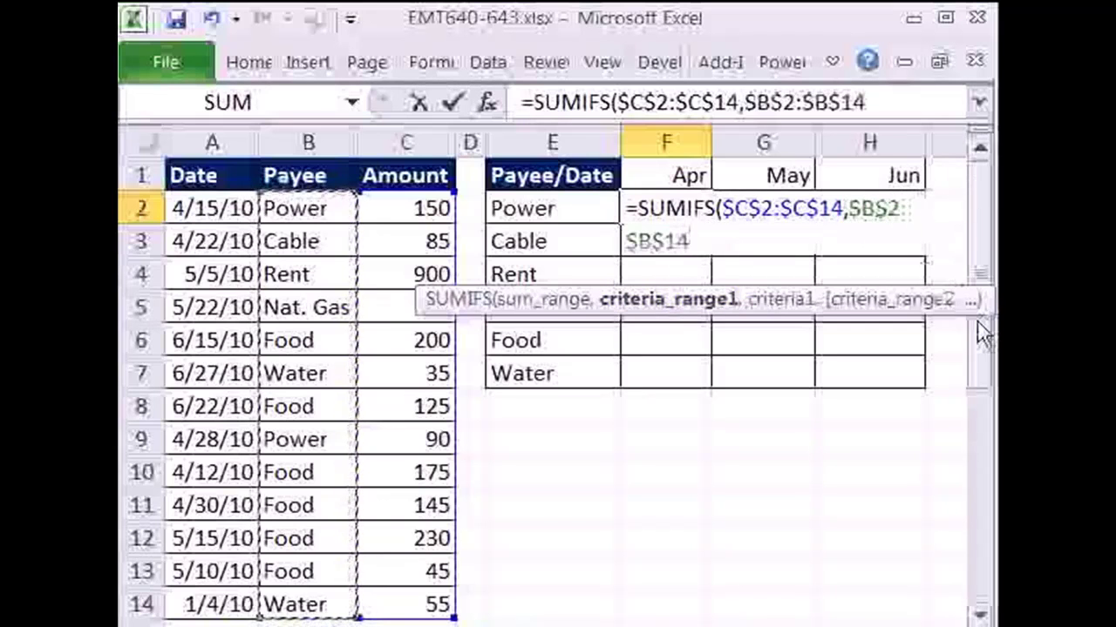
pyautogui.write(',')
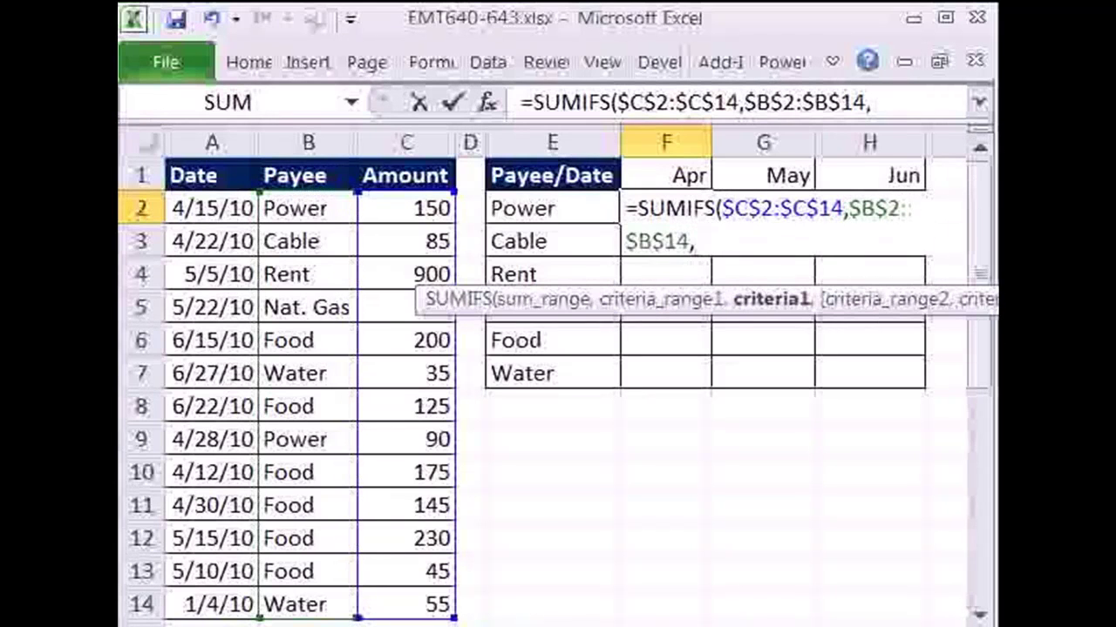
pyautogui.click(523, 218)
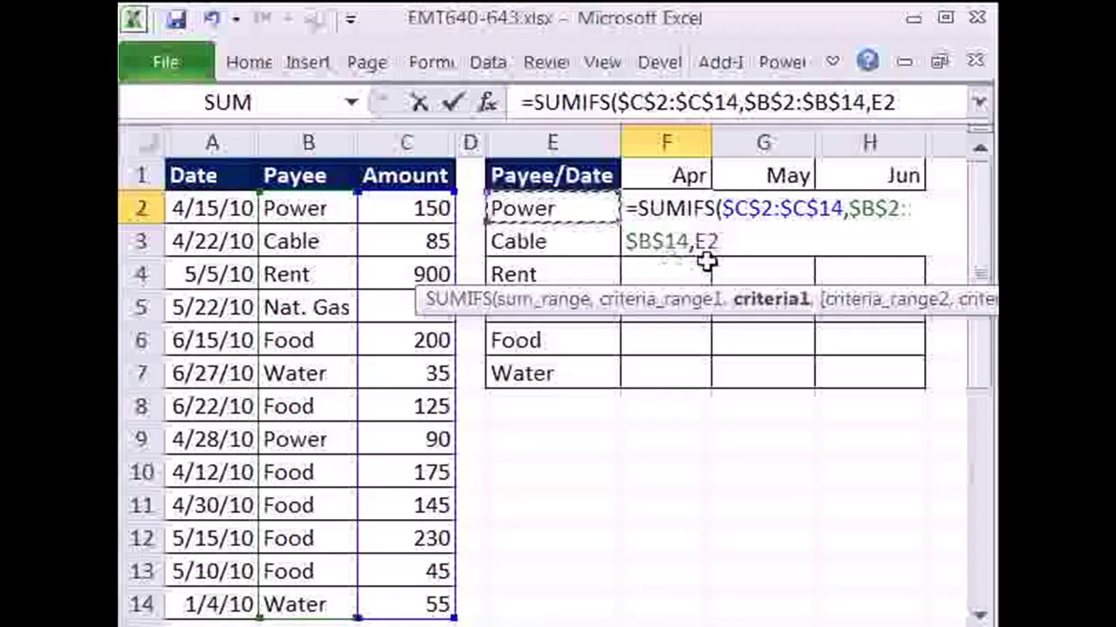
pyautogui.press('F4')
pyautogui.press('F4')
pyautogui.press('F4')
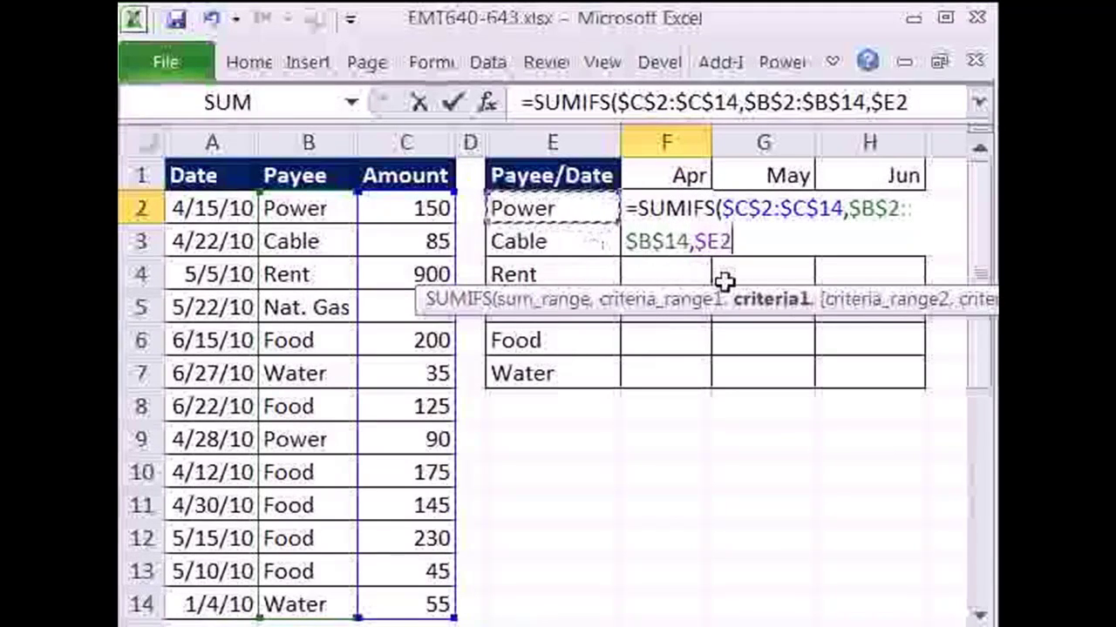
pyautogui.write(',')
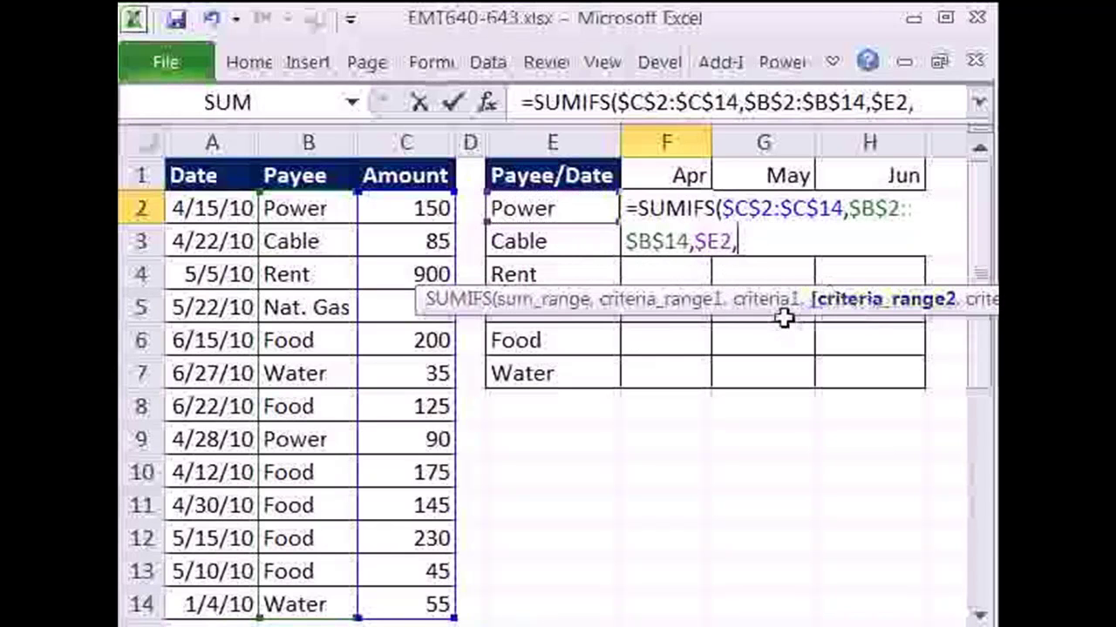
# - Add the dates $A$2:$A$14 to the SUMIFS formula as the absolute second criteria range
pyautogui.moveTo(784, 314); pyautogui.dragTo(738, 326)
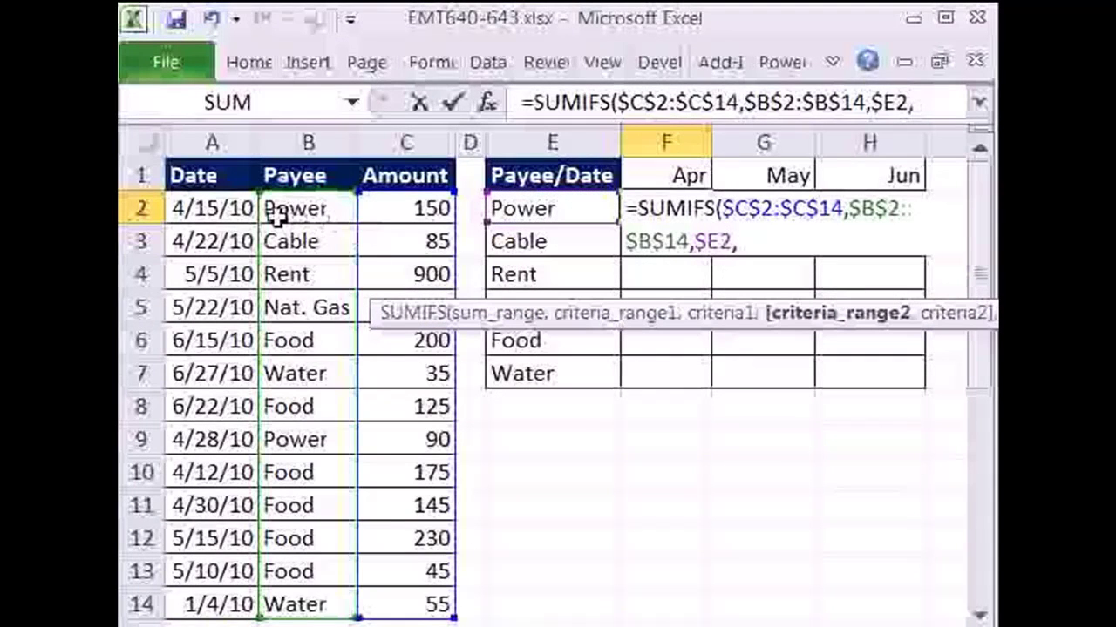
pyautogui.moveTo(182, 217); pyautogui.dragTo(255, 601)
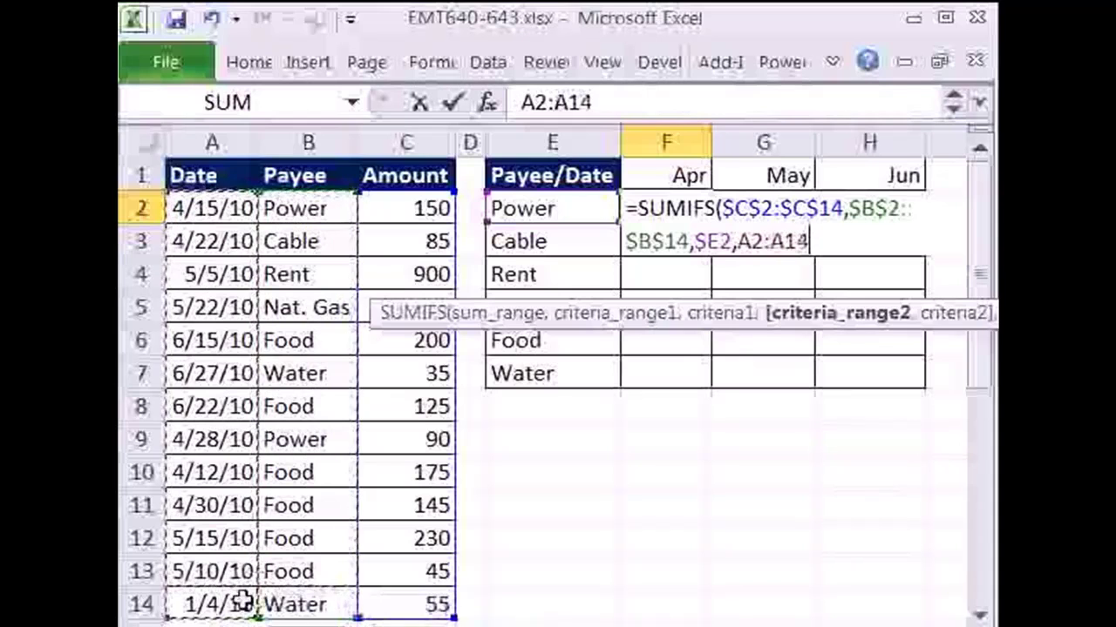
pyautogui.press('F4')
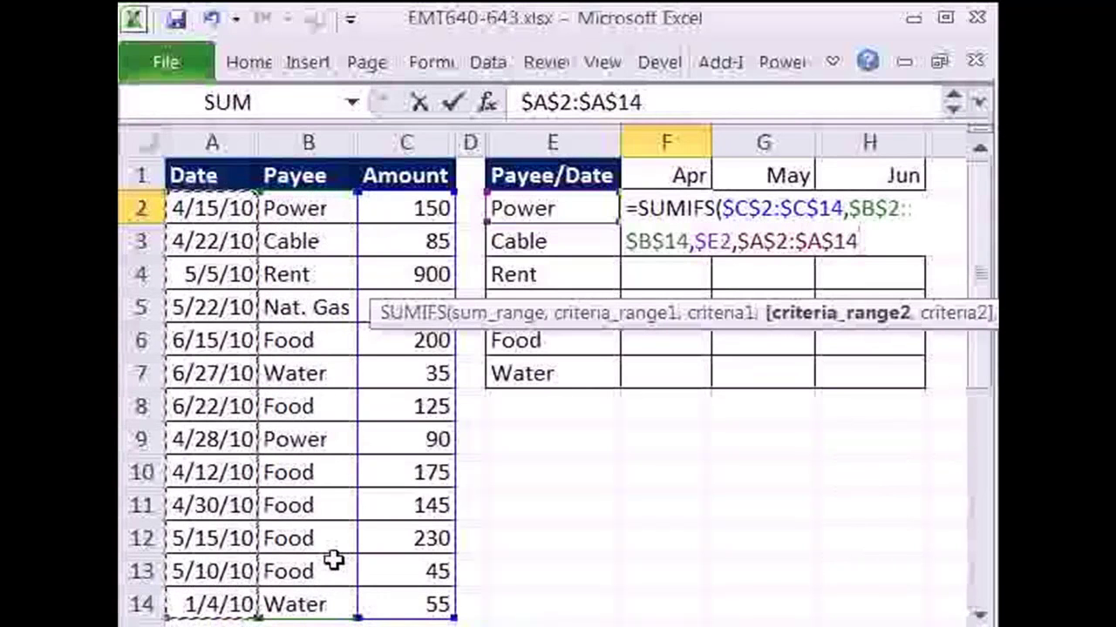
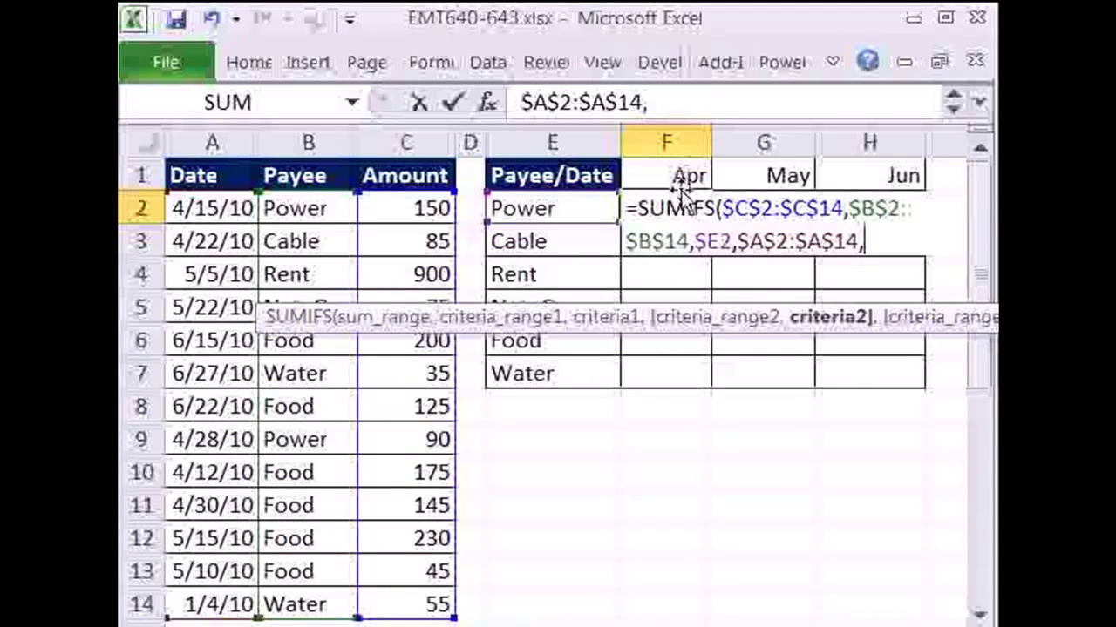
# - Set the second SUMIFS criterion in F2 to ">="&F$1, keeping the month header's row locked
pyautogui.write('"')
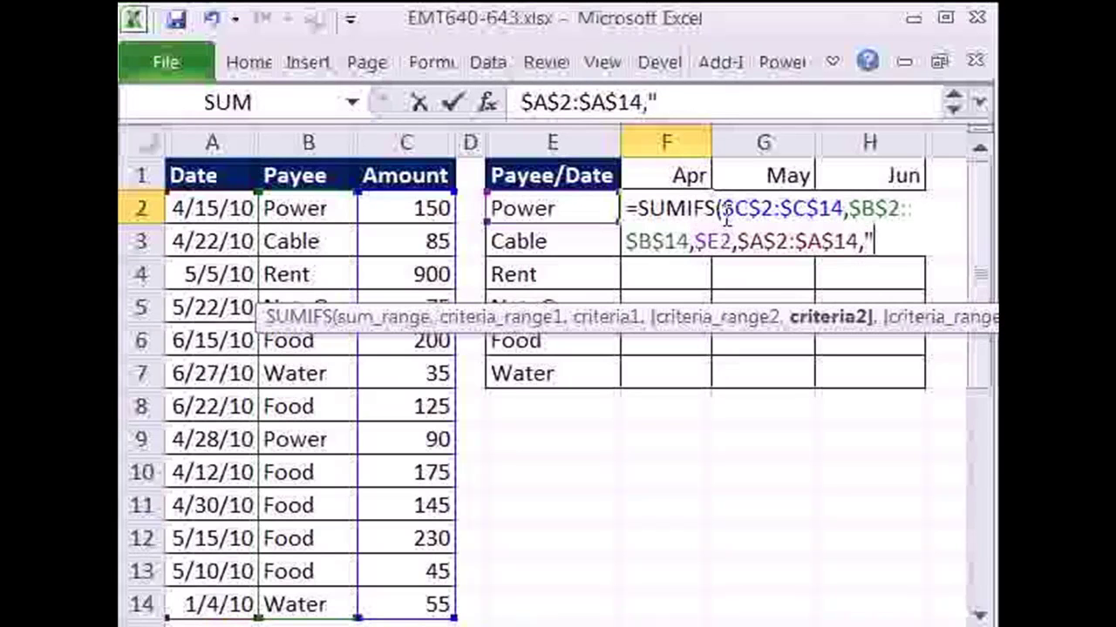
pyautogui.write('.')
pyautogui.press('BackSpace')
pyautogui.press('BackSpace')
pyautogui.write('>"')
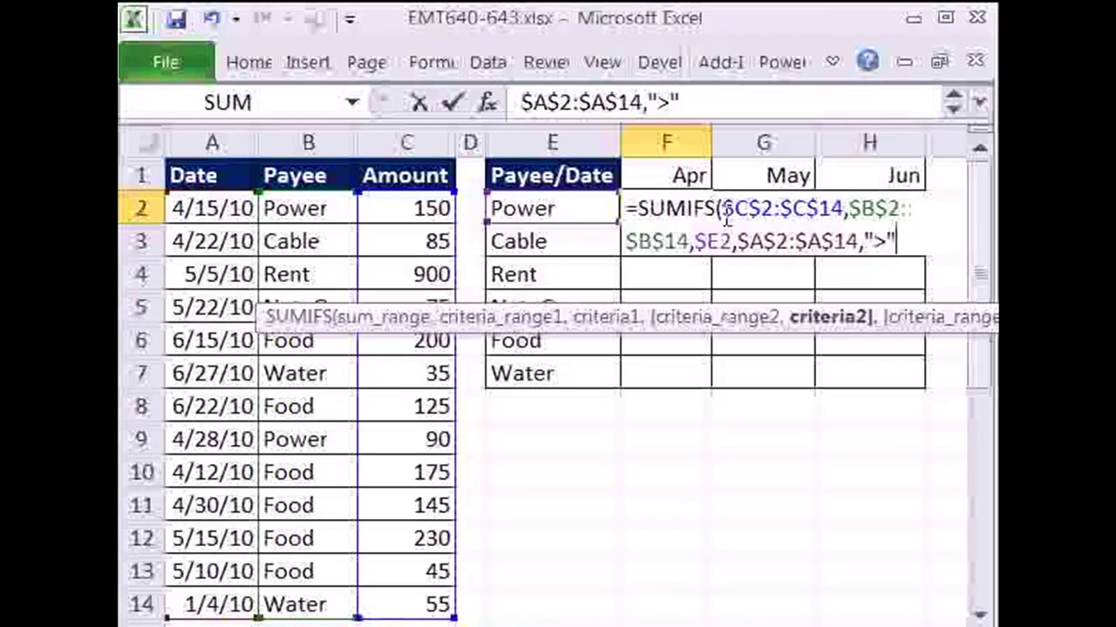
pyautogui.write('&')
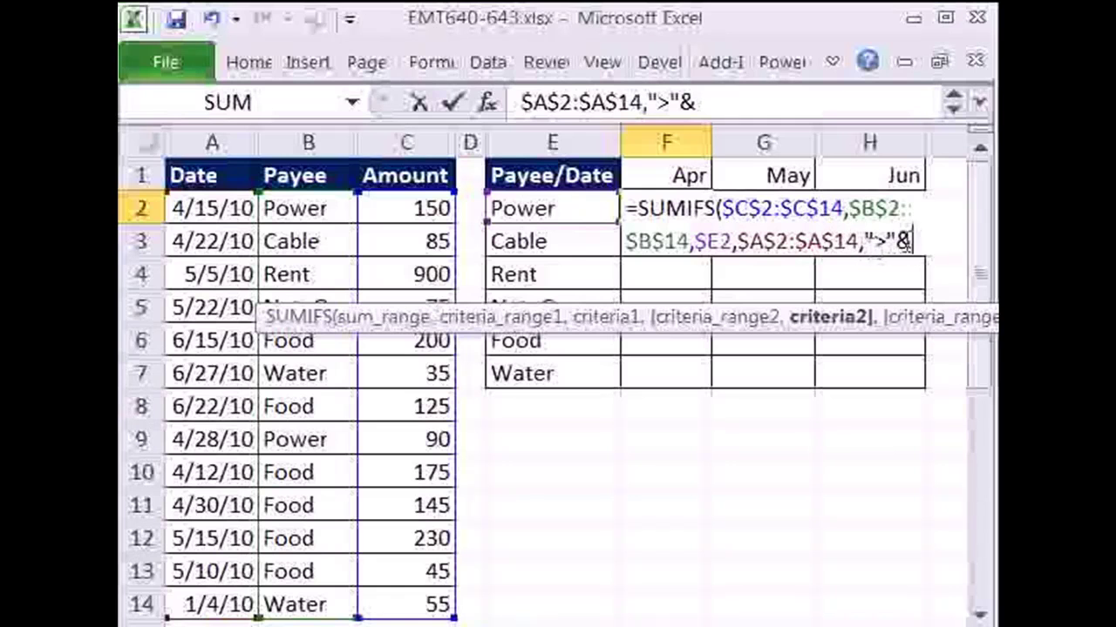
pyautogui.press('Left')
pyautogui.press('Left')
pyautogui.write('=')
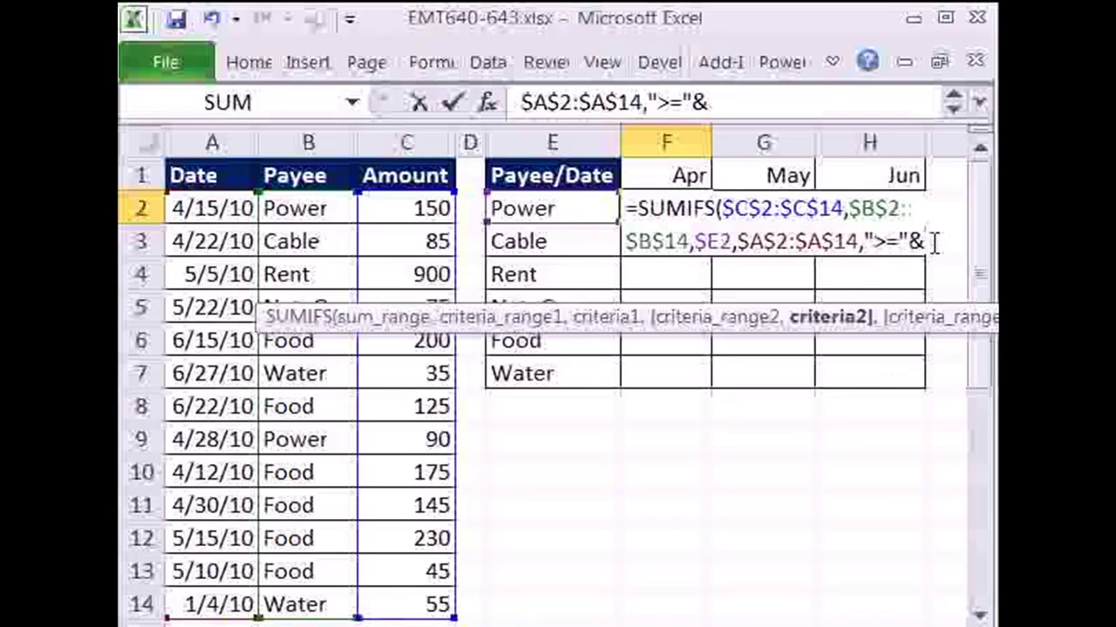
pyautogui.click(669, 175)
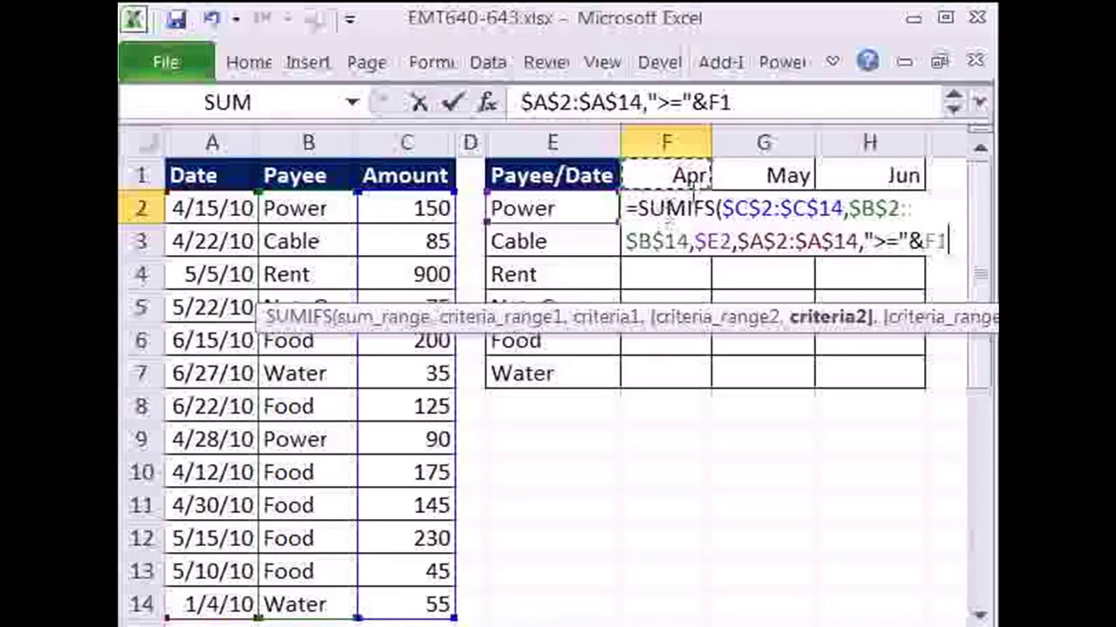
pyautogui.press('F4')
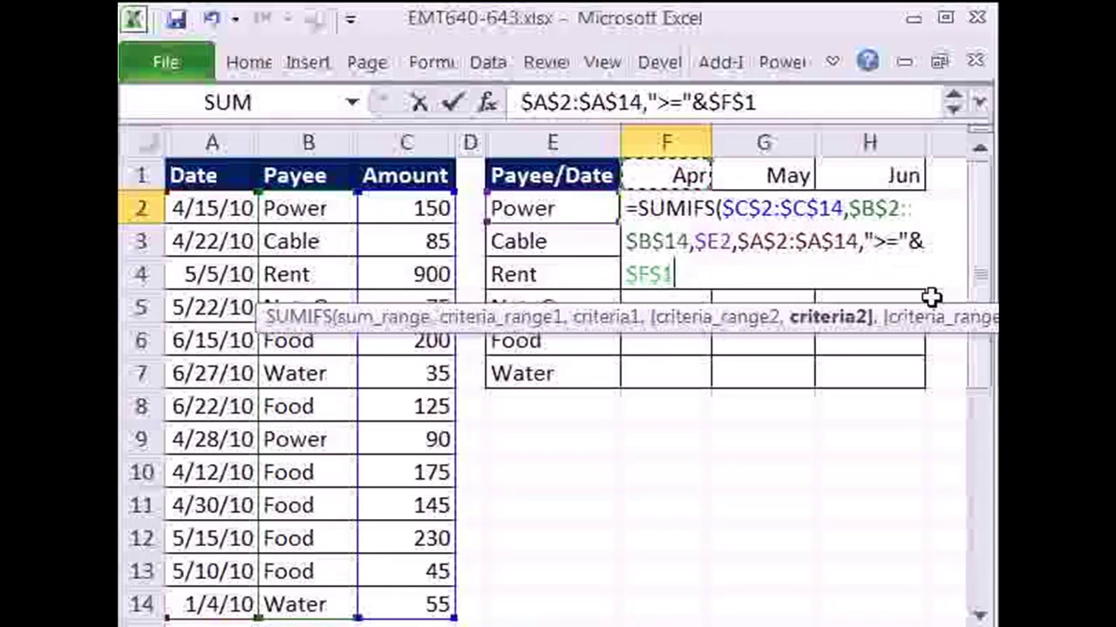
pyautogui.press('F4')
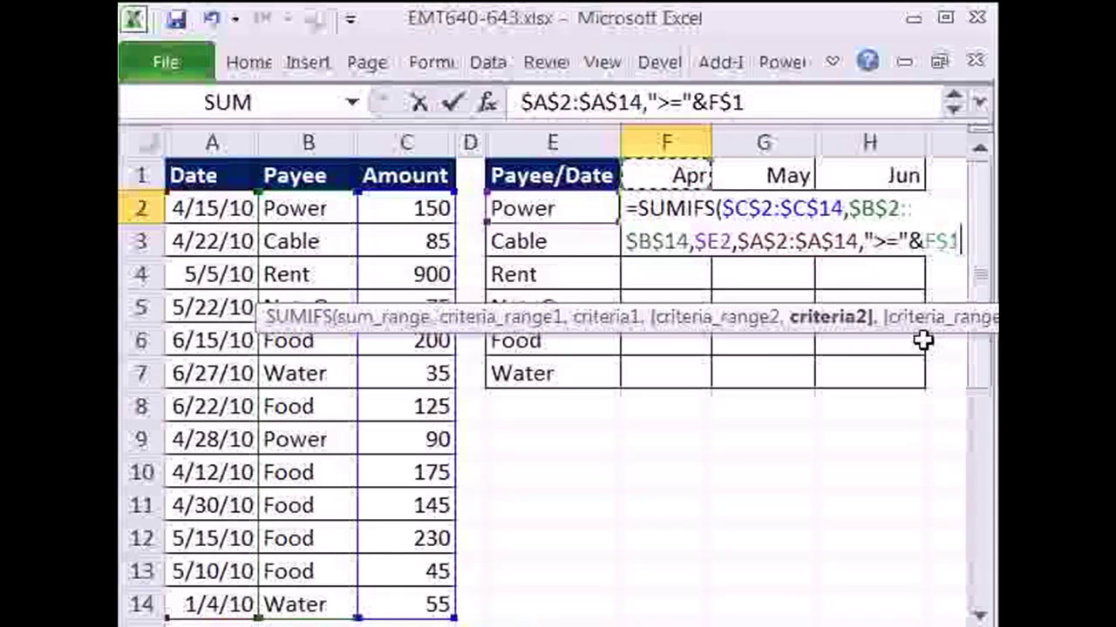
# - Duplicate the date range and its criterion as the third SUMIFS pair, changing the copy's comparison operator to "<="
pyautogui.moveTo(929, 328); pyautogui.dragTo(802, 378)
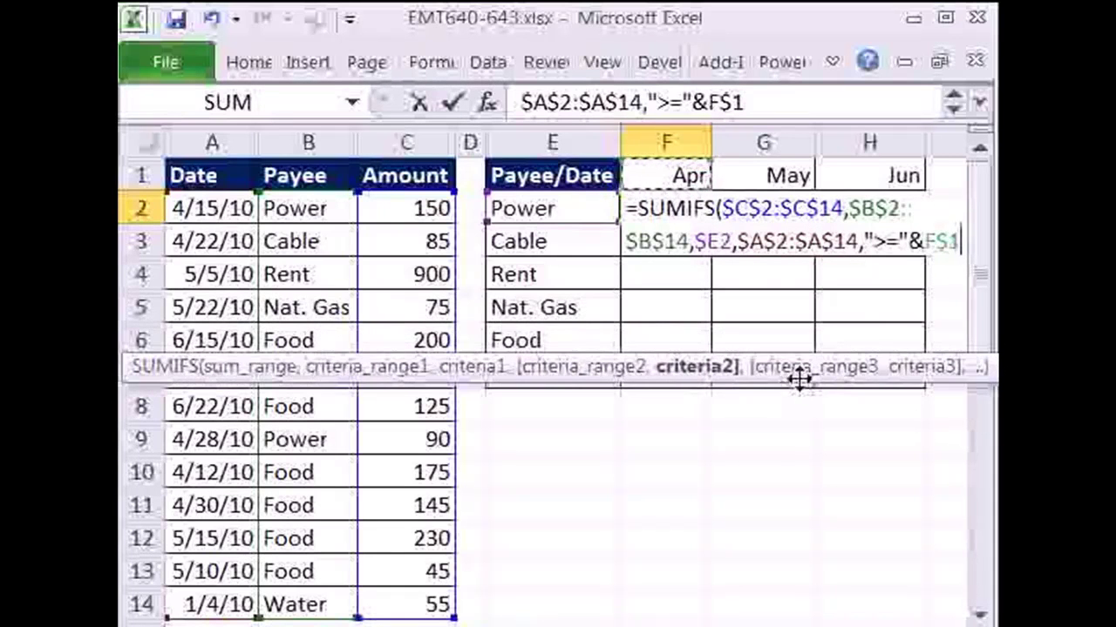
pyautogui.moveTo(736, 246); pyautogui.dragTo(984, 251)
pyautogui.hotkey('ctrl', 'c')
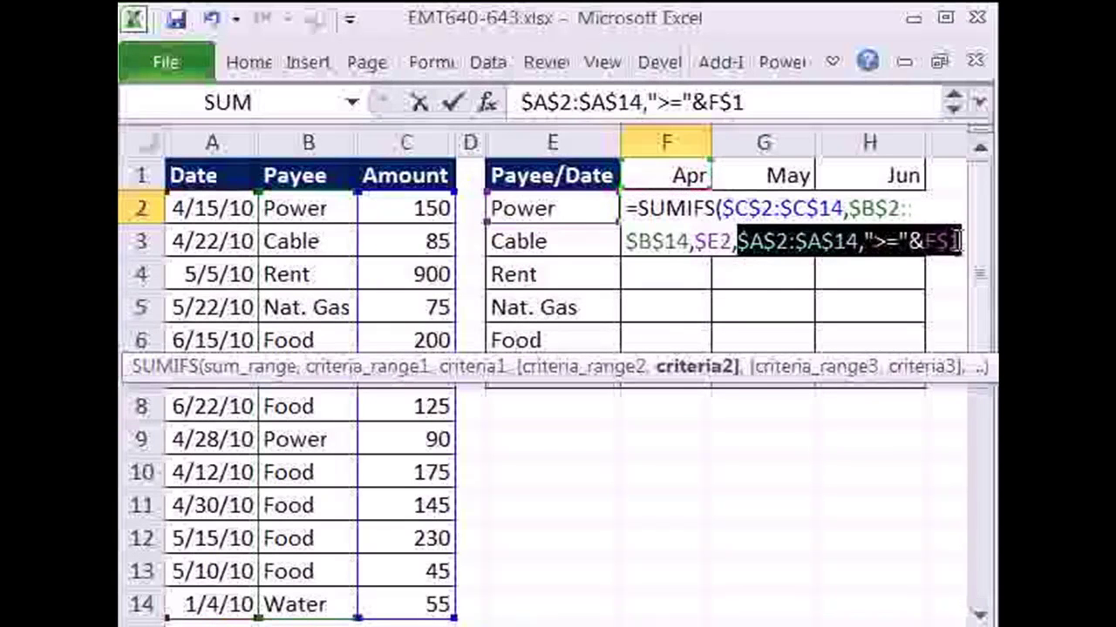
pyautogui.press('Right')
pyautogui.write(',')
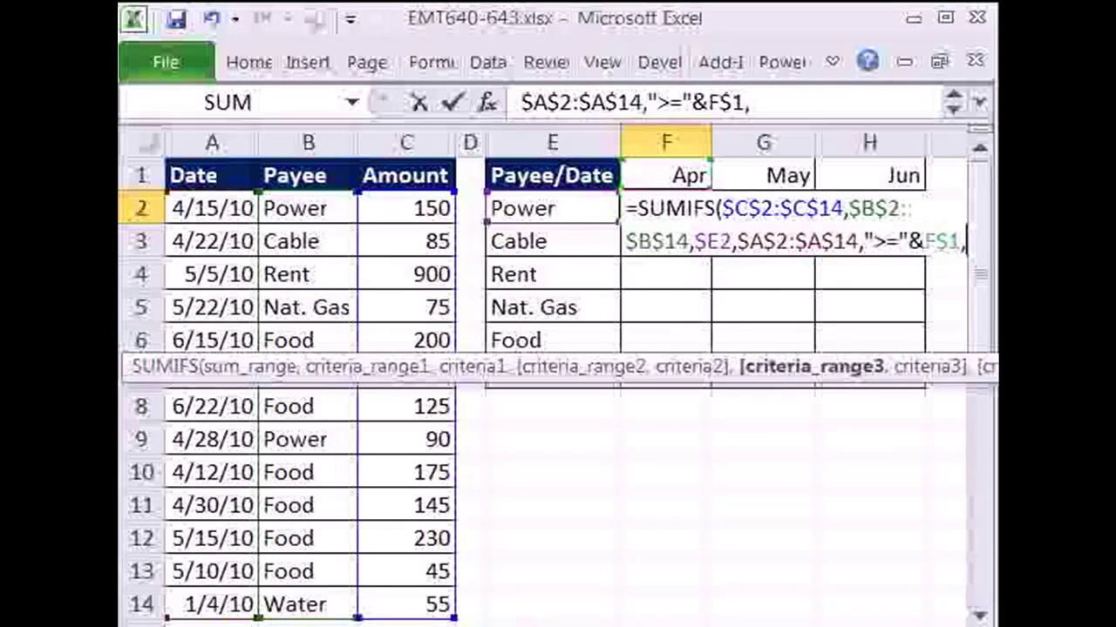
pyautogui.hotkey('ctrl', 'v')
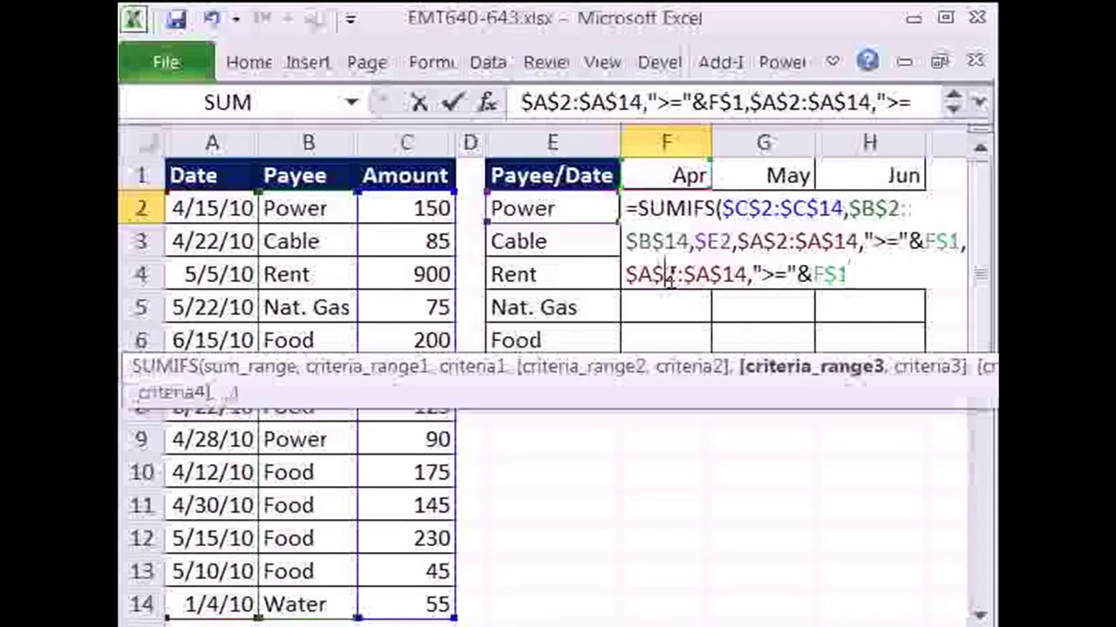
pyautogui.click(772, 275)
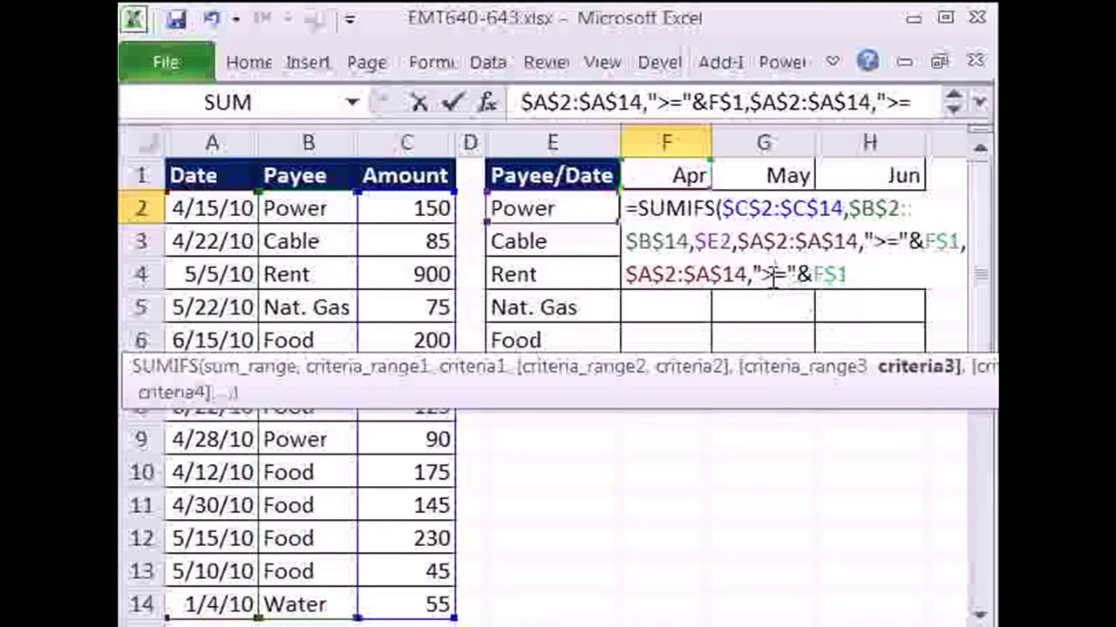
pyautogui.write('<')
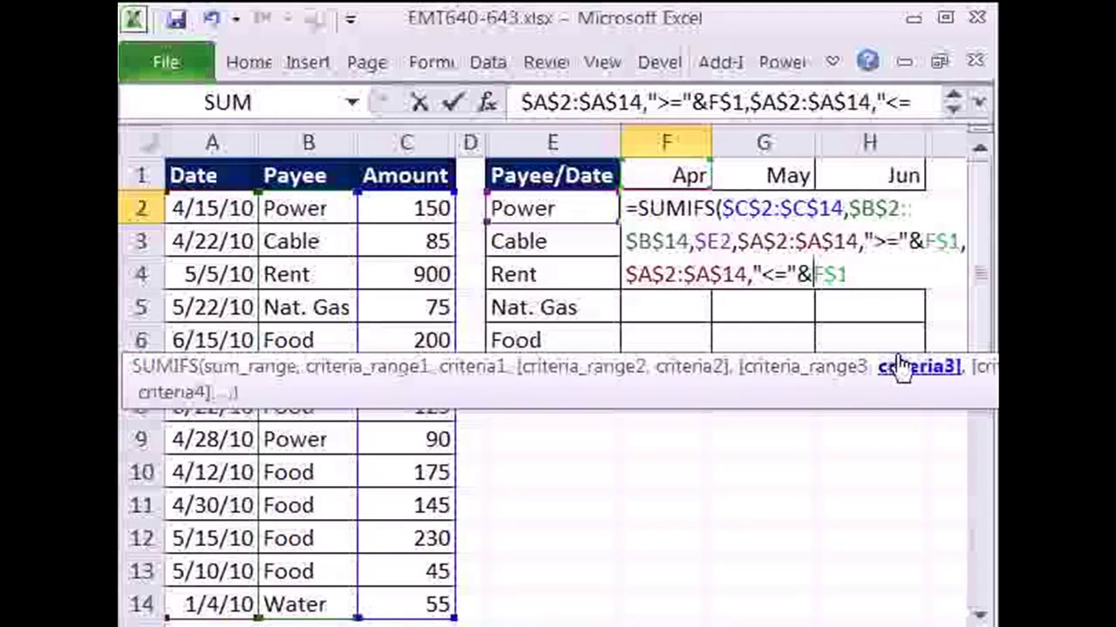
# - Turn the upper date limit into EOMONTH(F$1,0) and enter the completed SUMIFS formula in F2
pyautogui.write('eo')
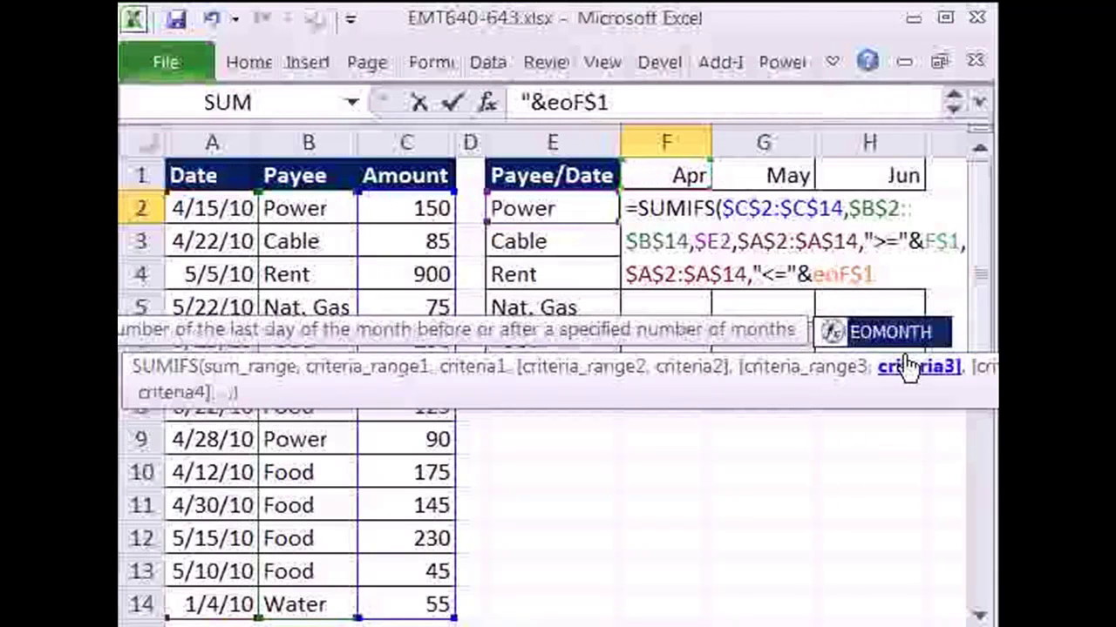
pyautogui.press('Tab')
pyautogui.press('End')
pyautogui.click(937, 622)
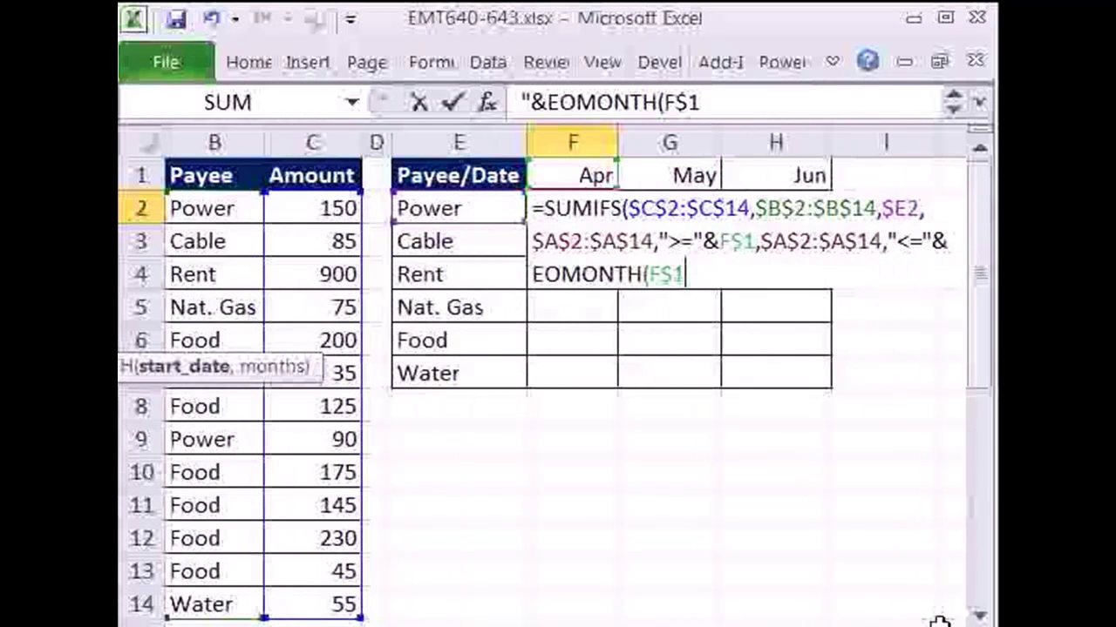
pyautogui.moveTo(130, 370); pyautogui.dragTo(523, 331)
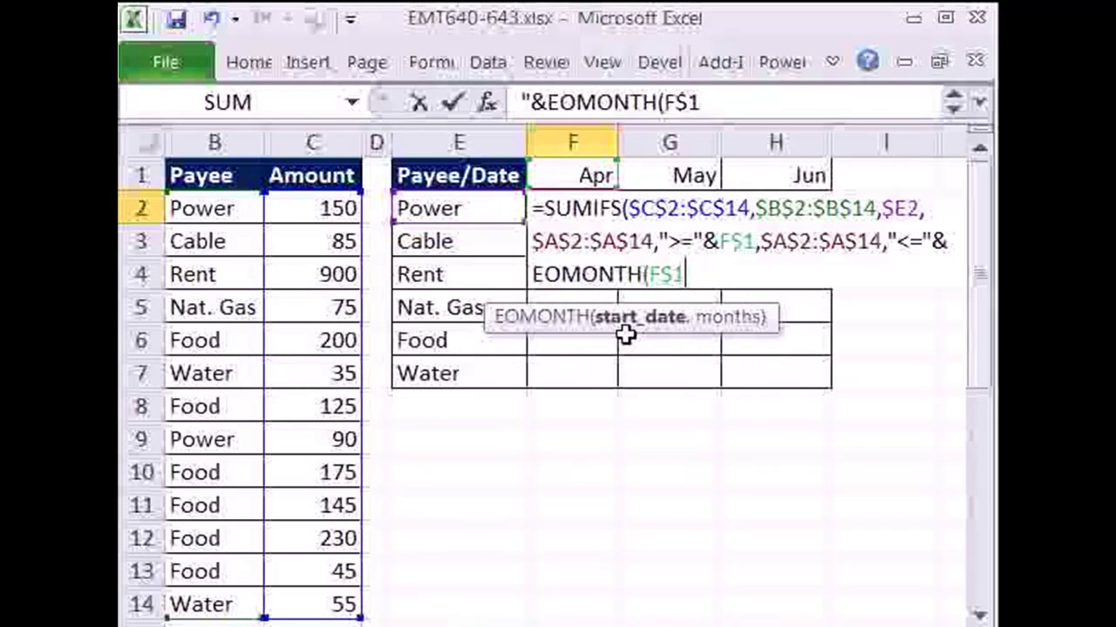
pyautogui.write(',')
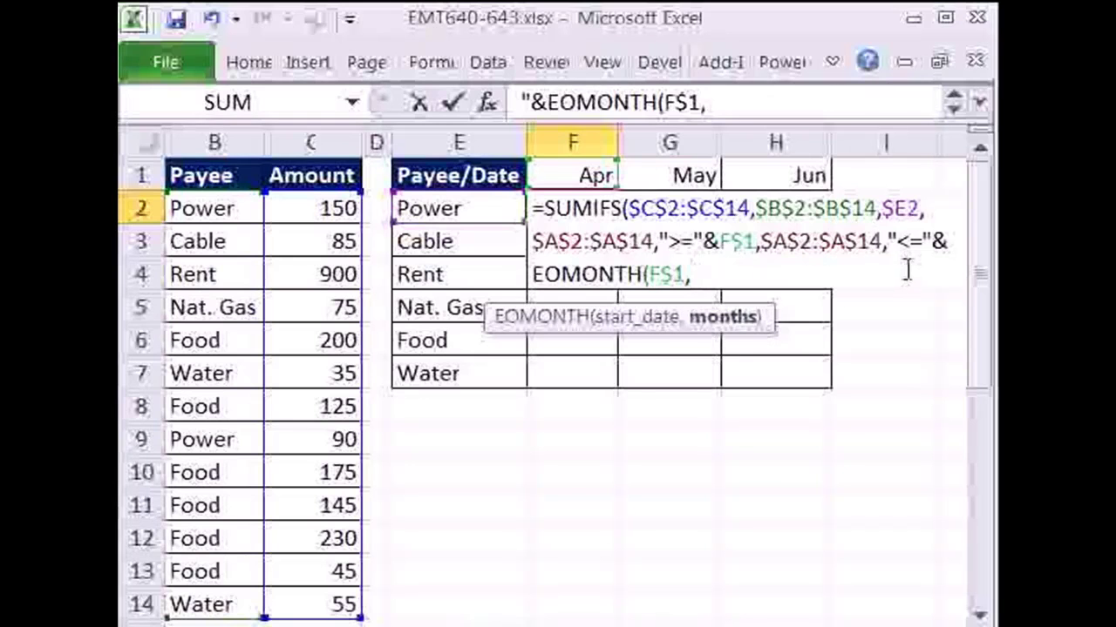
pyautogui.write('0')
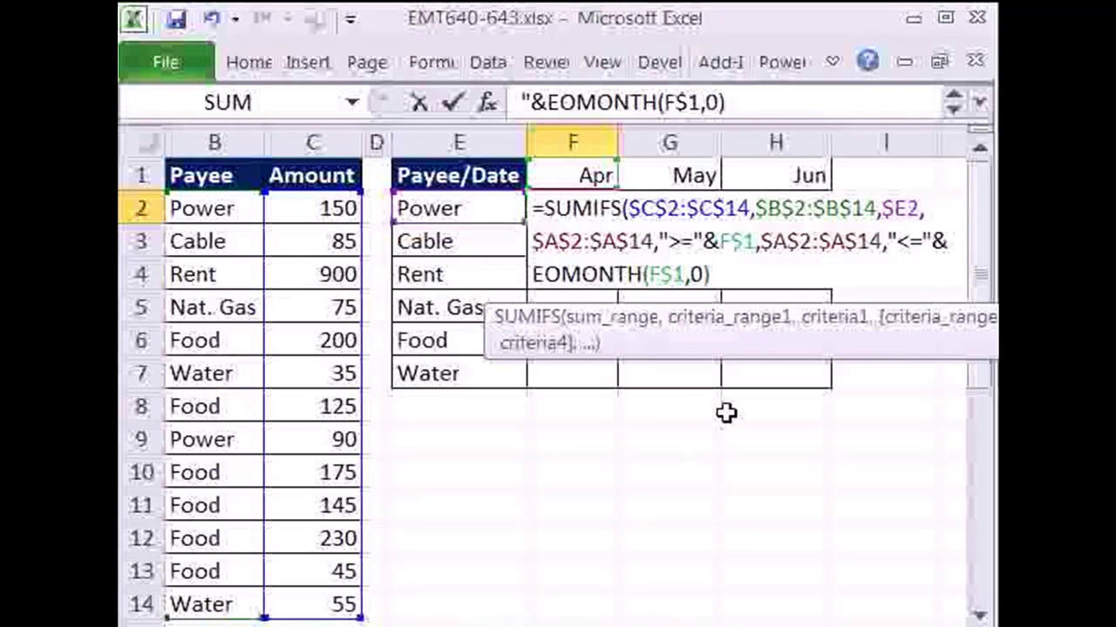
pyautogui.moveTo(764, 357); pyautogui.dragTo(401, 361)
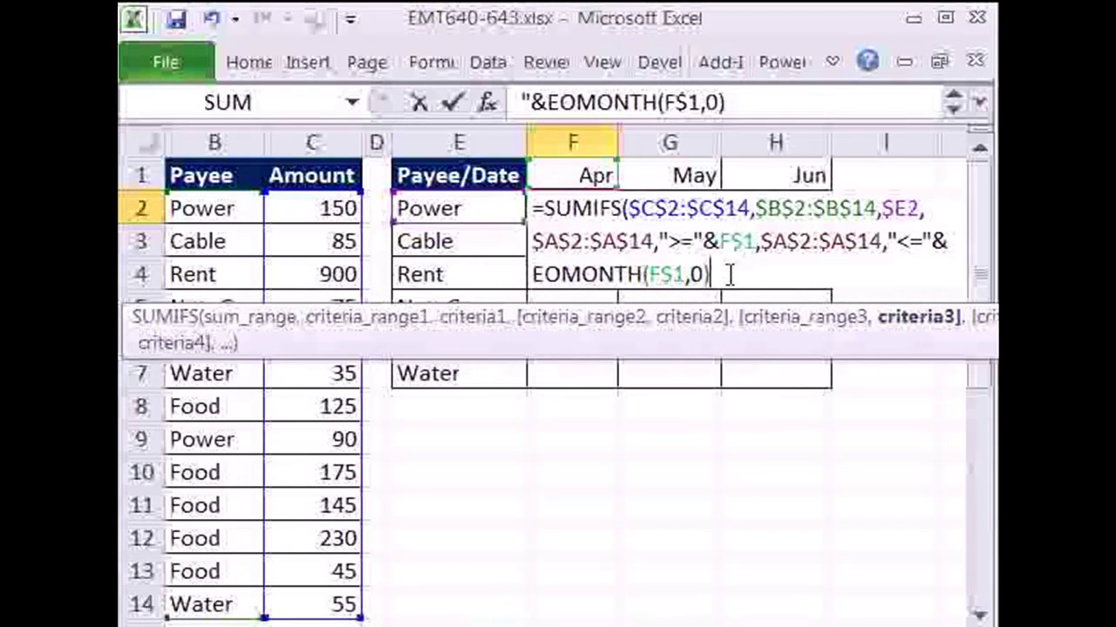
pyautogui.write(')')
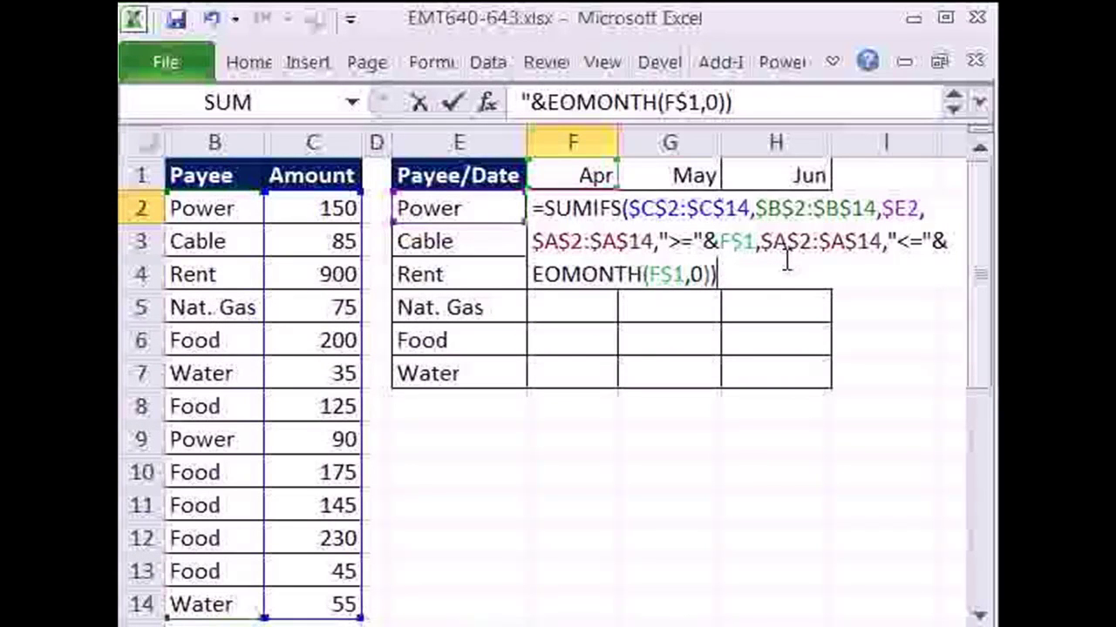
pyautogui.hotkey('ctrl', 'Return')
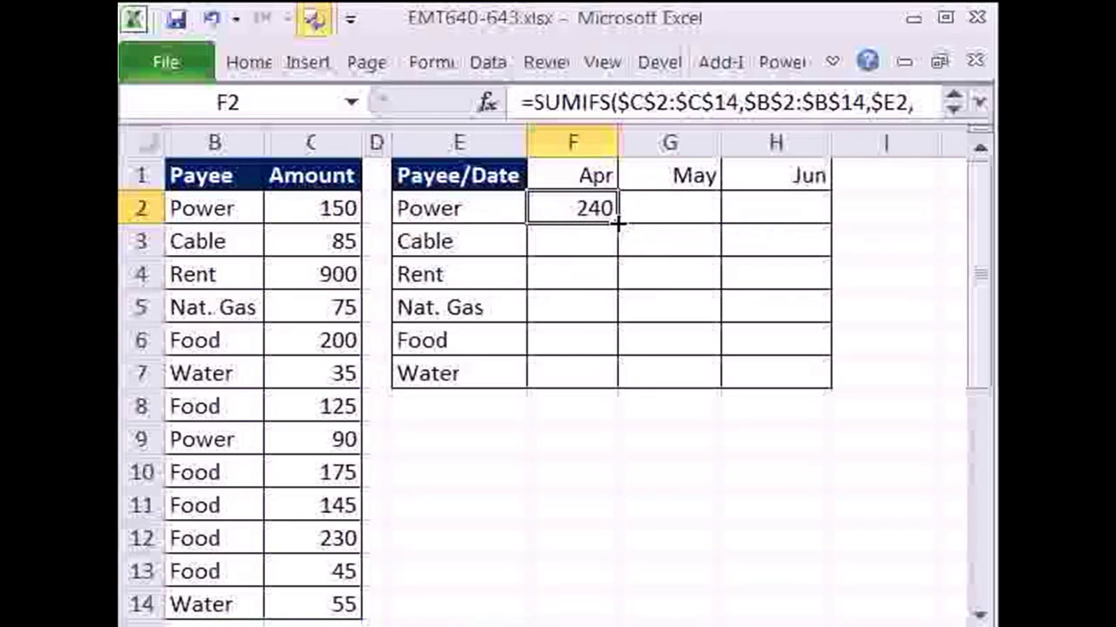
# - Fill the SUMIFS formula from F2 down to row 7 and across to column H, covering F2:H7
pyautogui.moveTo(617, 224); pyautogui.dragTo(604, 398)
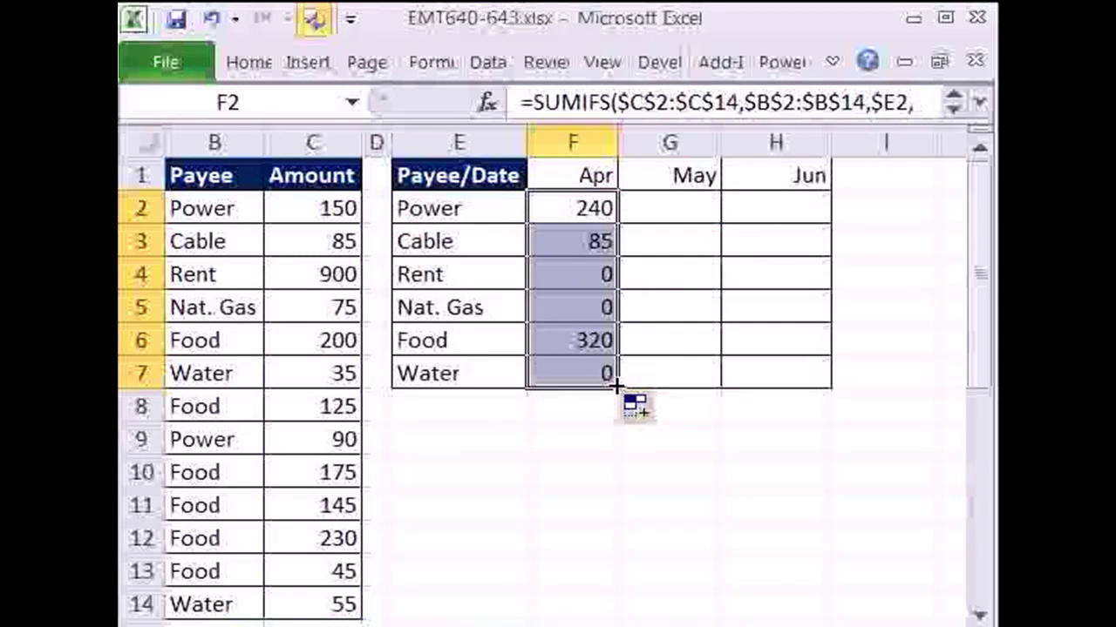
pyautogui.moveTo(615, 387); pyautogui.dragTo(829, 393)
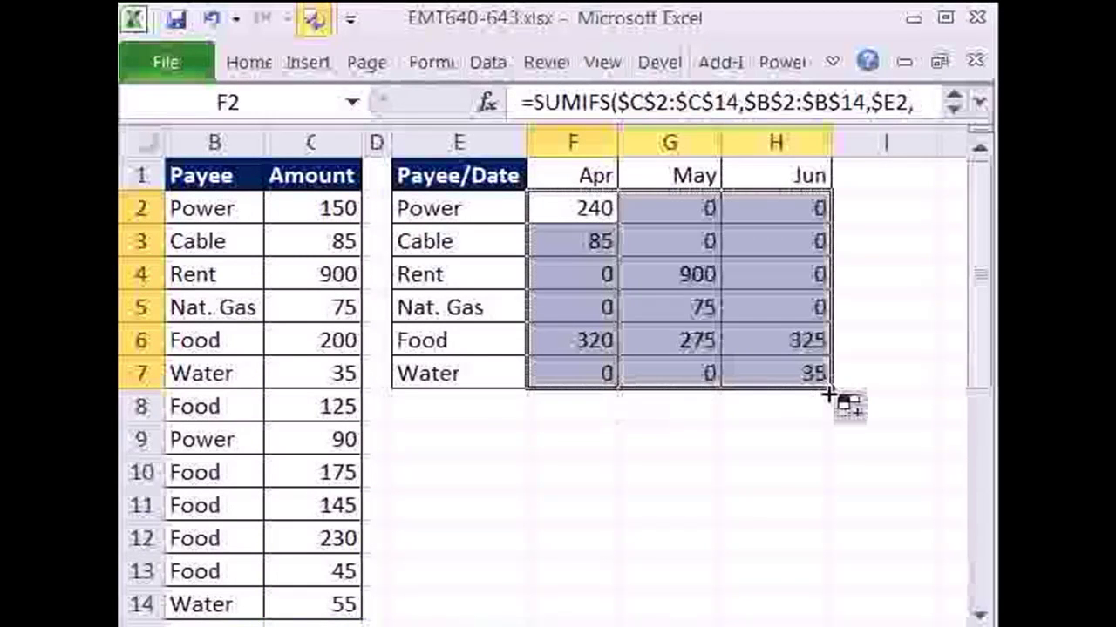
pyautogui.click(547, 236)
pyautogui.moveTo(590, 212); pyautogui.dragTo(770, 369)
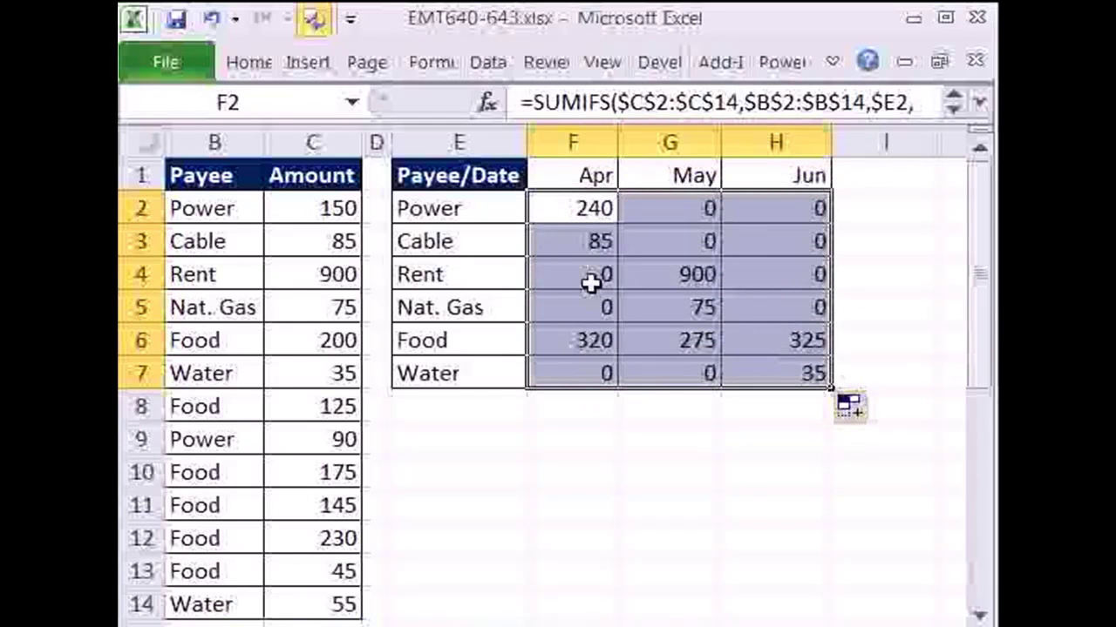
pyautogui.click(568, 209)
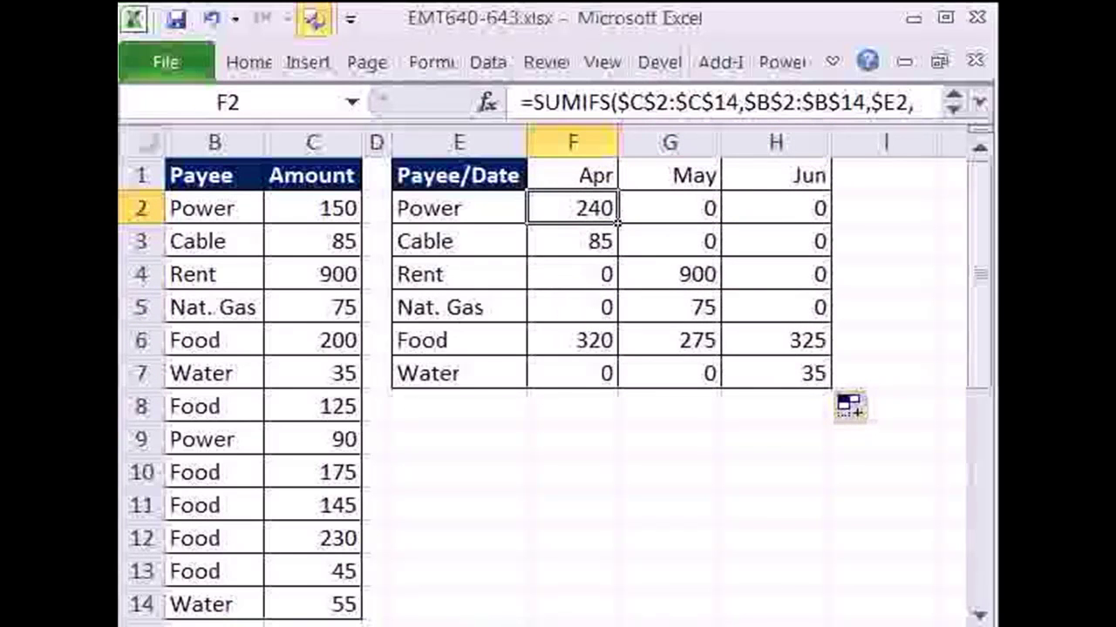
# - Start creating a PivotTable from the date, payee and amount list $A$1:$C$14
pyautogui.hscroll(-1, 427, 392)
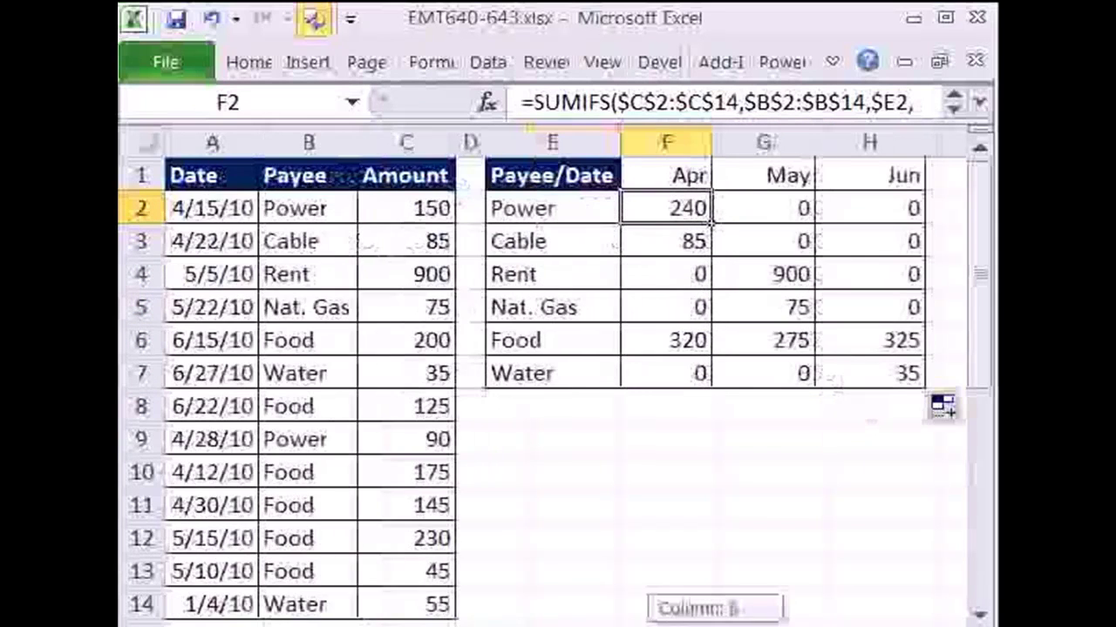
pyautogui.click(242, 305)
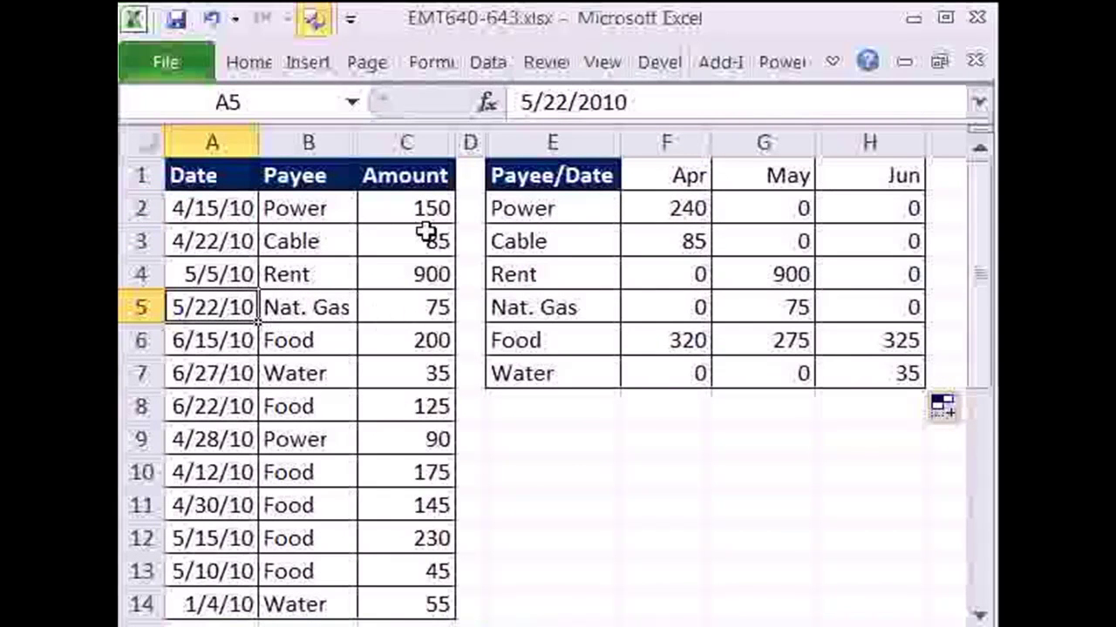
pyautogui.click(305, 62)
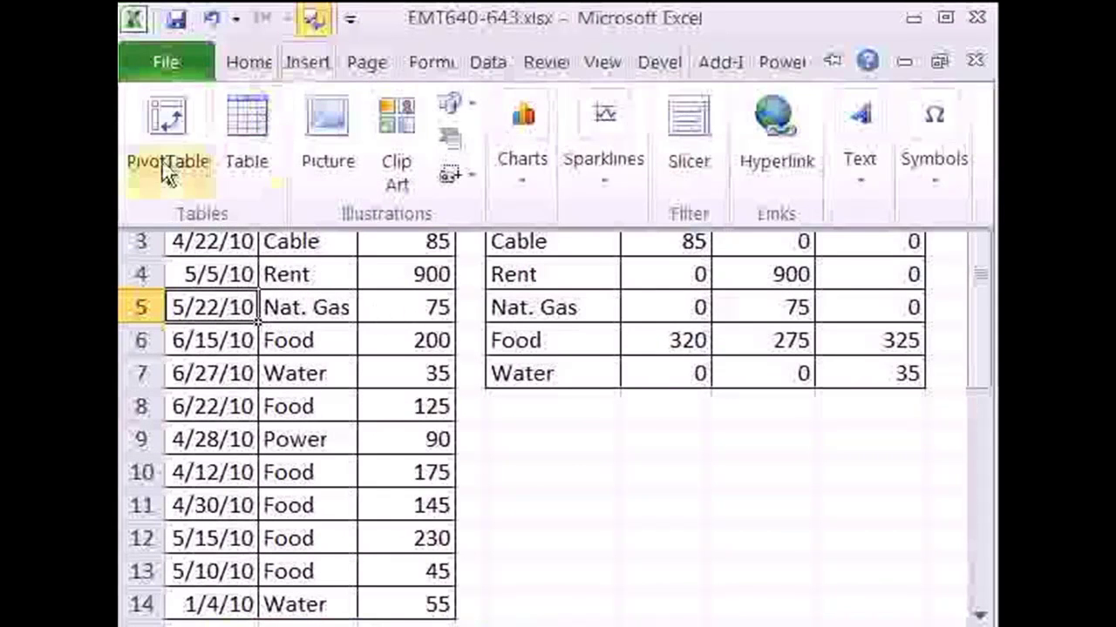
pyautogui.click(158, 185)
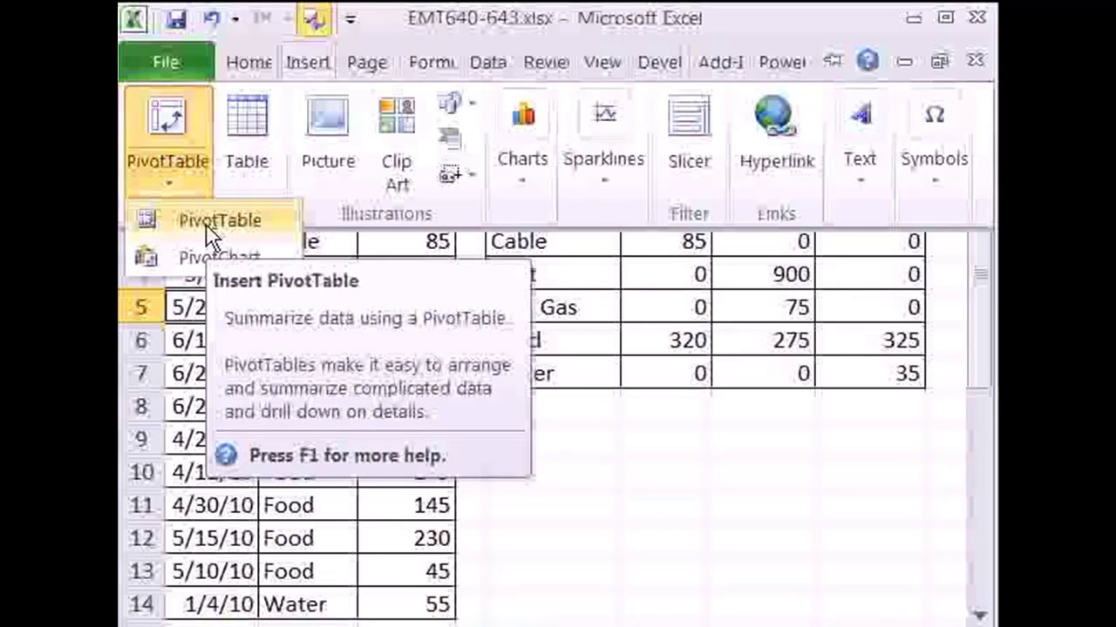
pyautogui.click(209, 228)
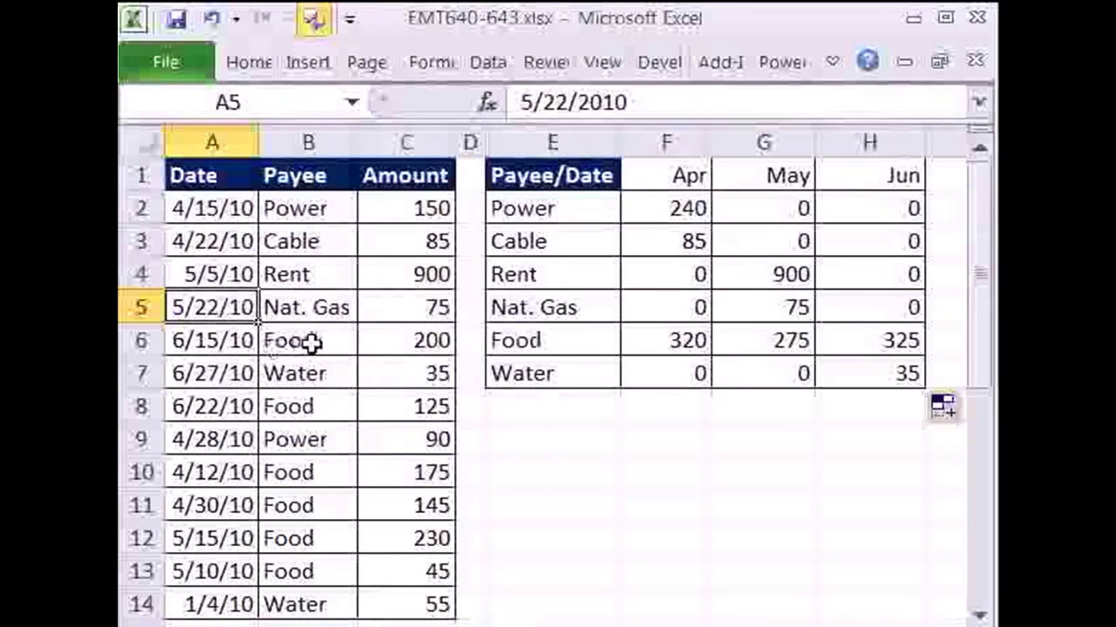
pyautogui.press('alt')
pyautogui.press('n')
pyautogui.press('v')
pyautogui.press('t')
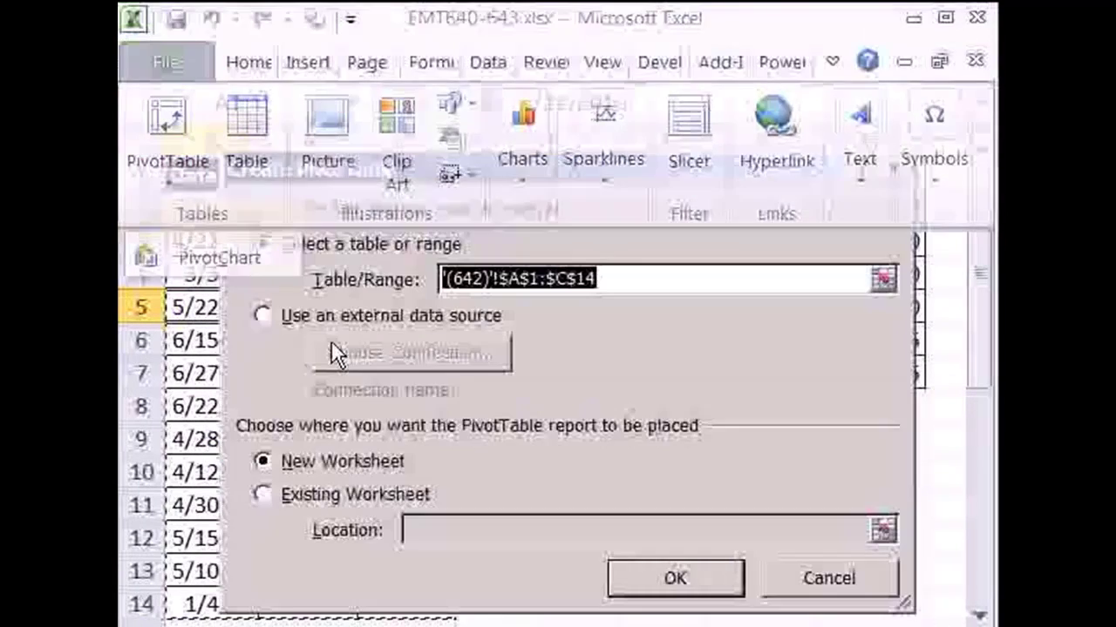
# - Place the PivotTable on the existing worksheet at cell E10 and create it
pyautogui.moveTo(399, 182); pyautogui.dragTo(451, 107)
pyautogui.click(319, 409)
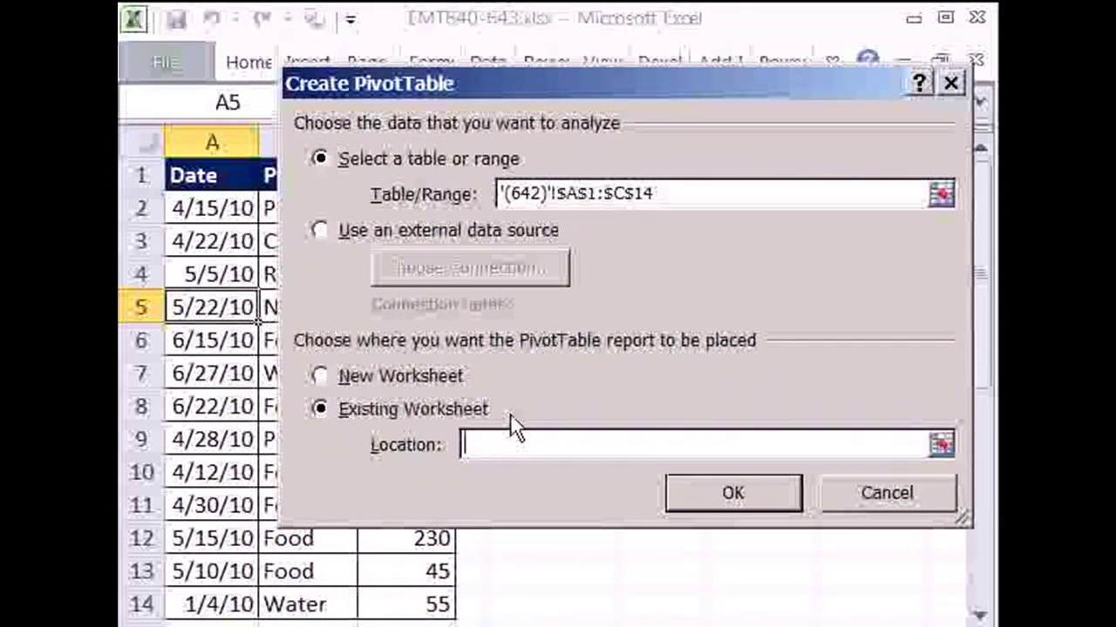
pyautogui.moveTo(665, 84); pyautogui.dragTo(118, 42)
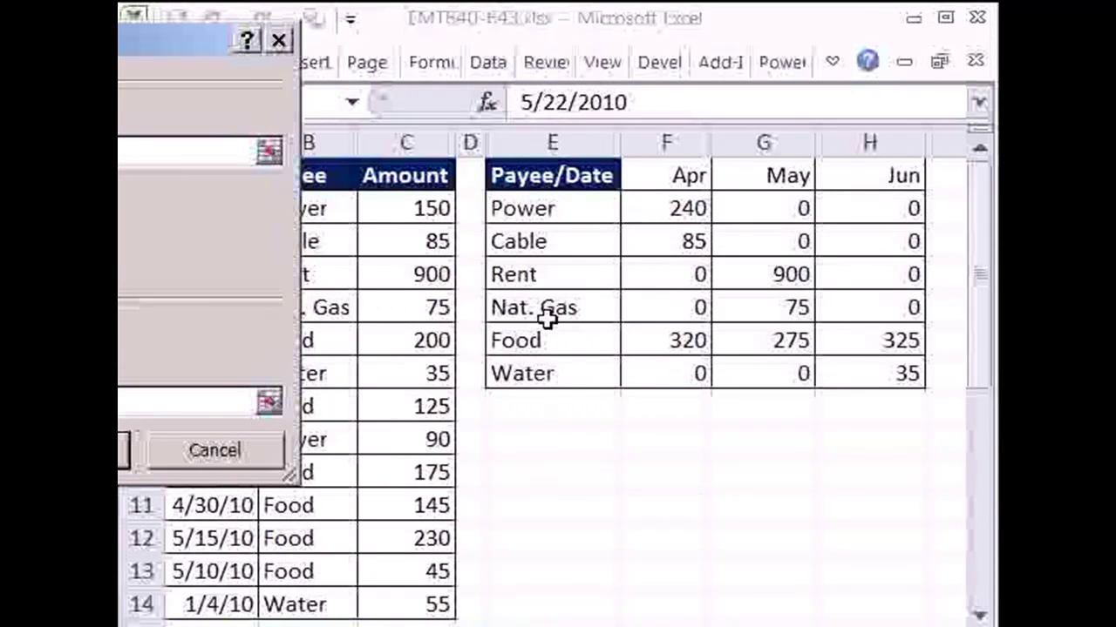
pyautogui.click(546, 479)
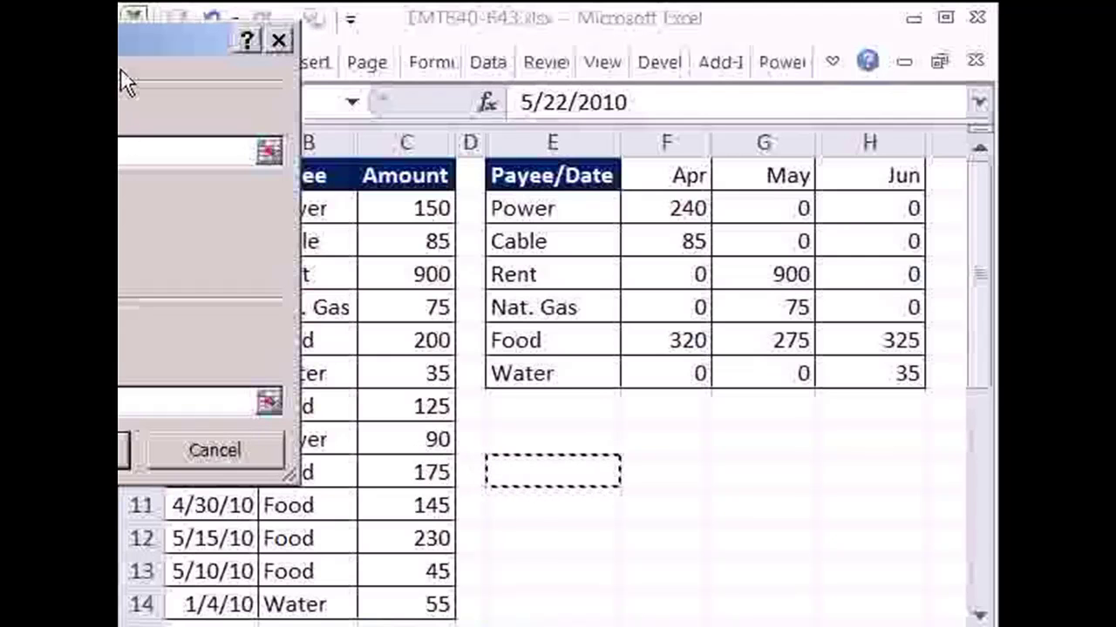
pyautogui.moveTo(175, 40); pyautogui.dragTo(733, 24)
pyautogui.click(642, 449)
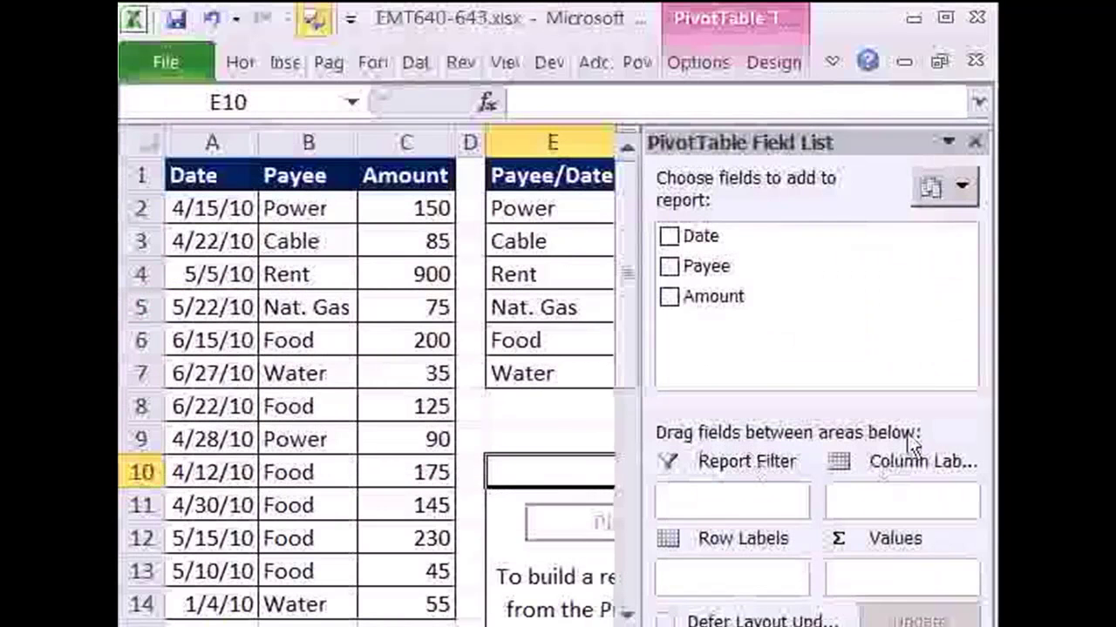
# - Add the Date field to the PivotTable's row labels
pyautogui.hscroll(1, 388, 375)
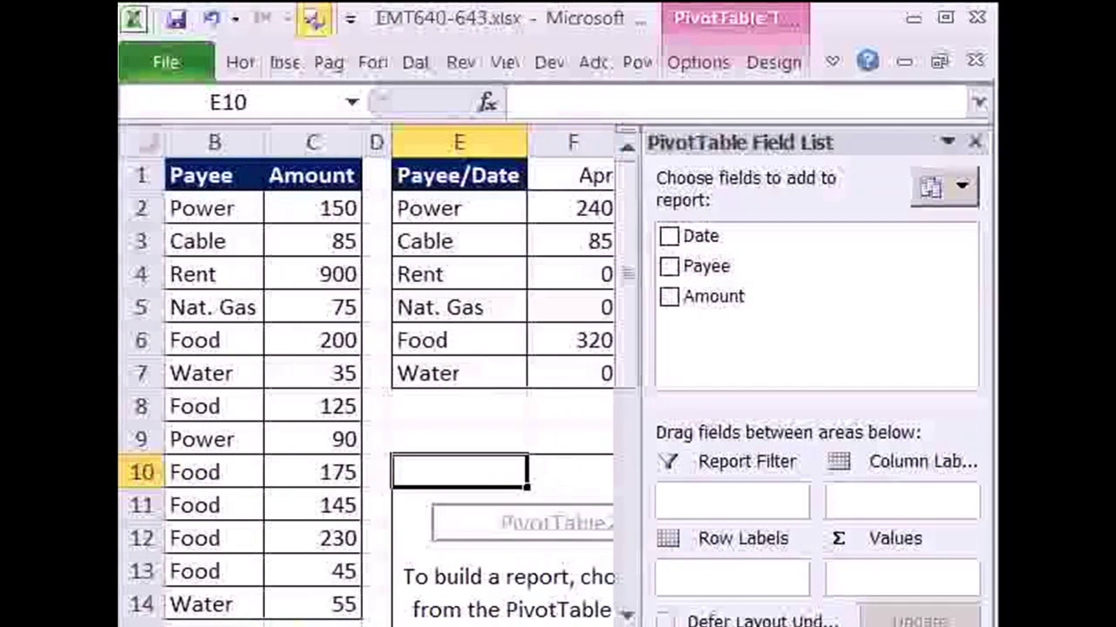
pyautogui.hscroll(2, 387, 374)
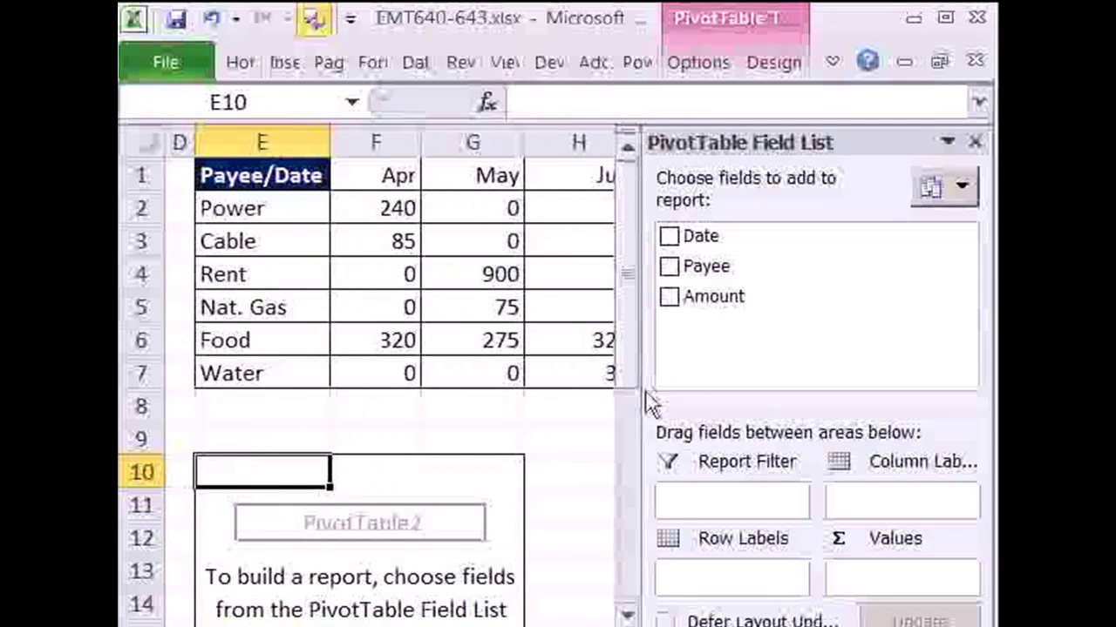
pyautogui.moveTo(642, 392); pyautogui.dragTo(654, 392)
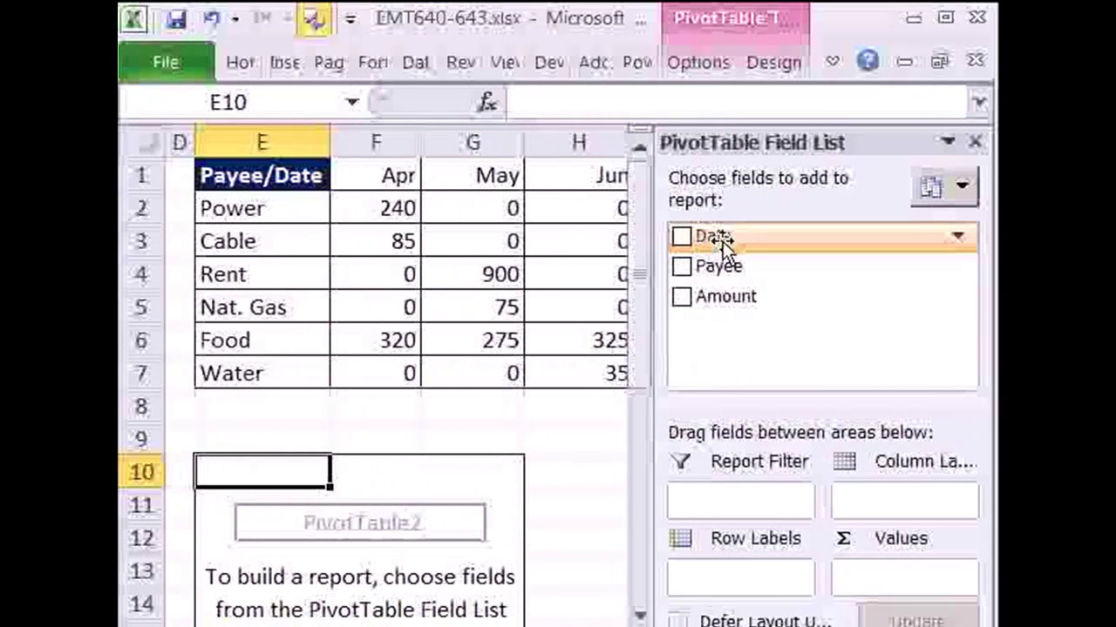
pyautogui.moveTo(723, 241); pyautogui.dragTo(737, 584)
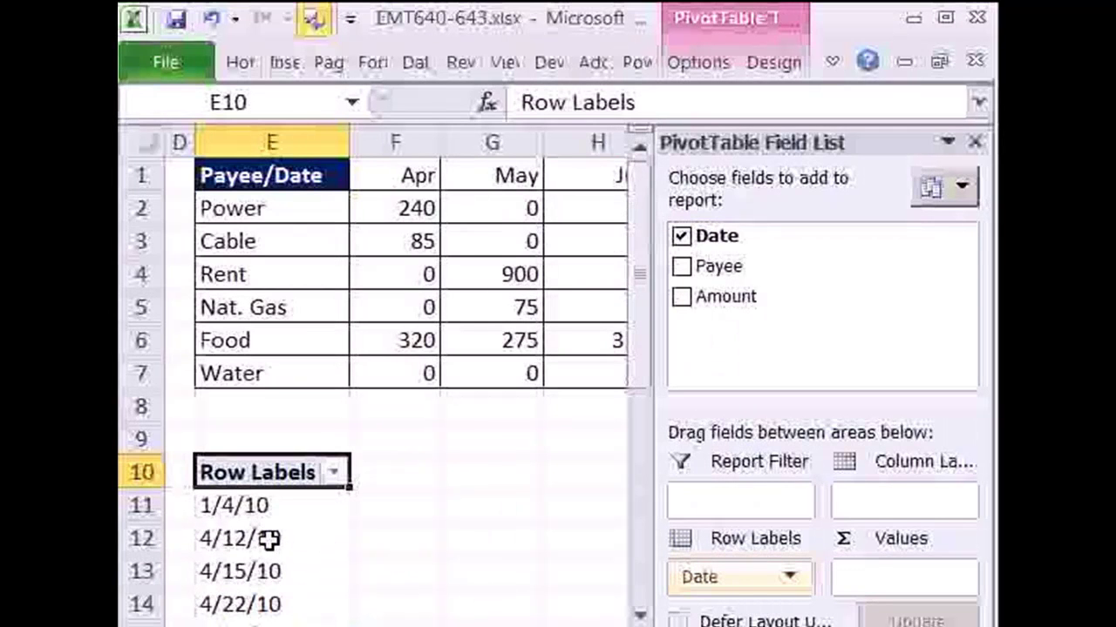
# - Group the dates in the PivotTable's row labels by Months and Years
pyautogui.click(253, 508)
pyautogui.rightClick(253, 508)
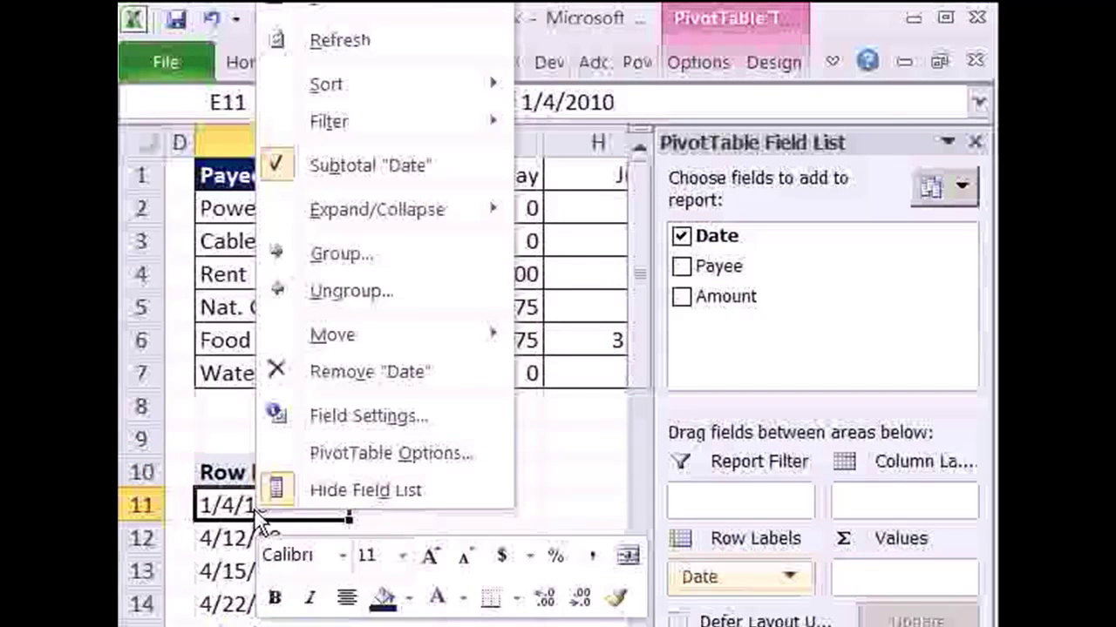
pyautogui.click(339, 257)
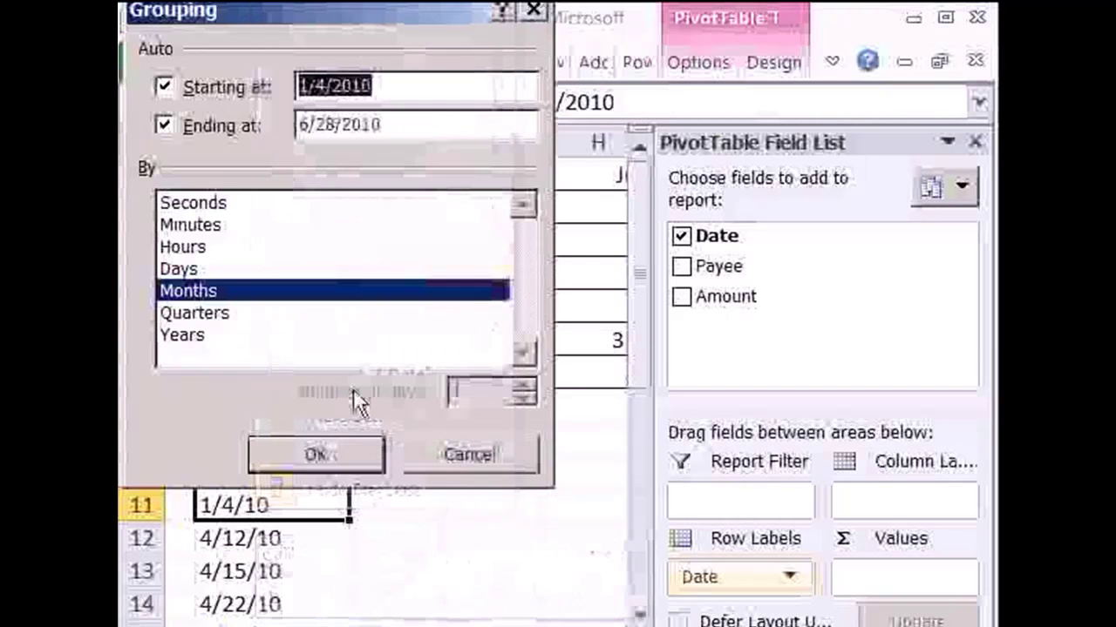
pyautogui.moveTo(366, 30); pyautogui.dragTo(437, 87)
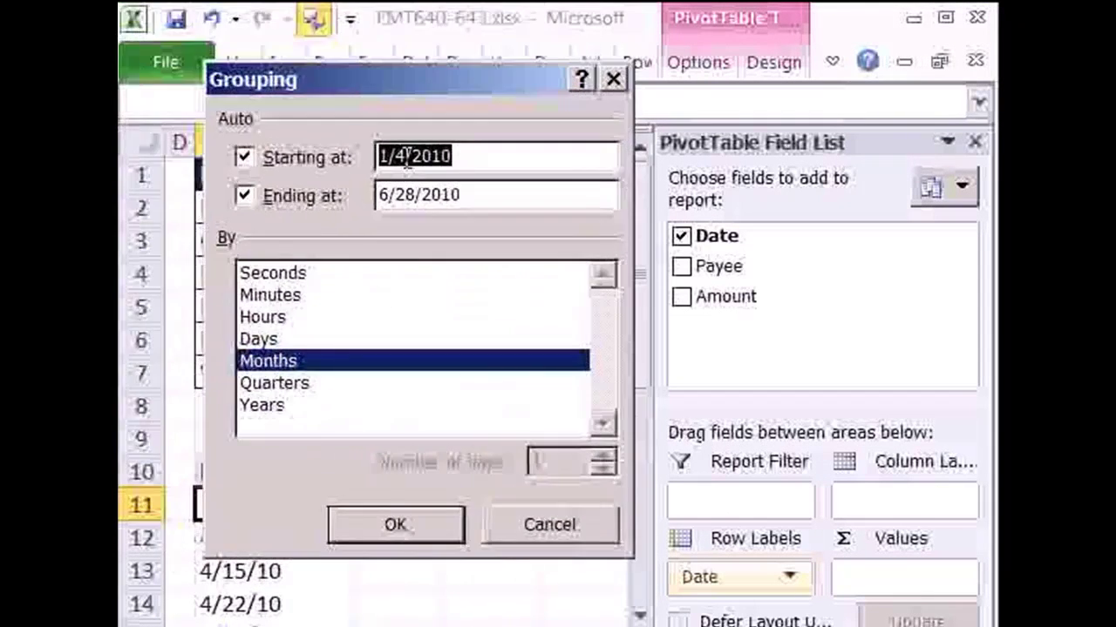
pyautogui.click(271, 410)
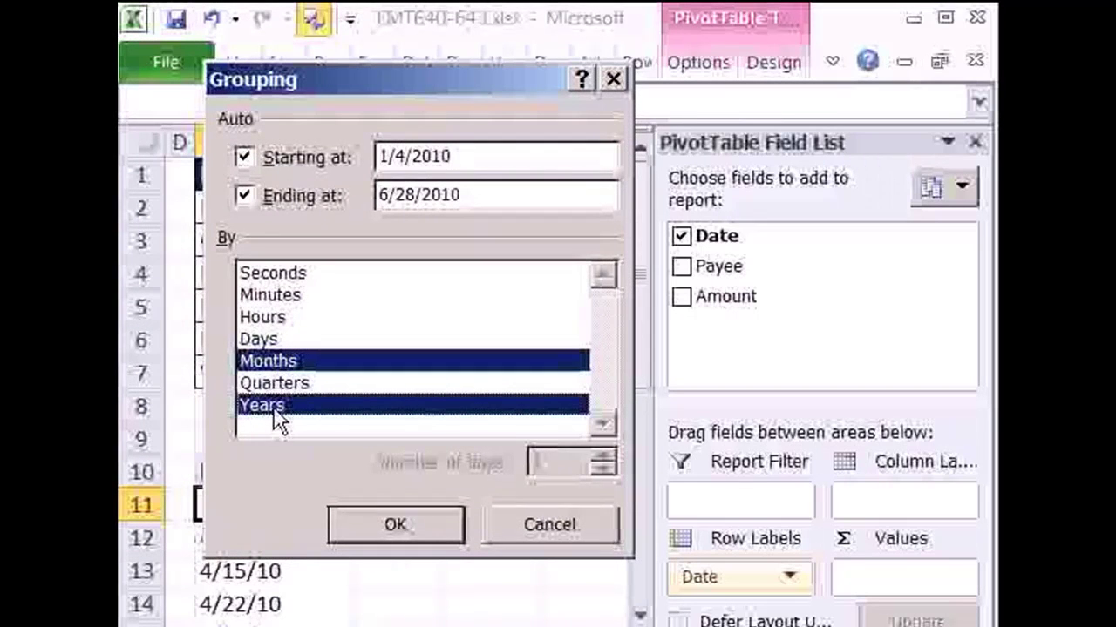
pyautogui.click(281, 408)
pyautogui.moveTo(310, 79); pyautogui.dragTo(288, 73)
pyautogui.click(249, 408)
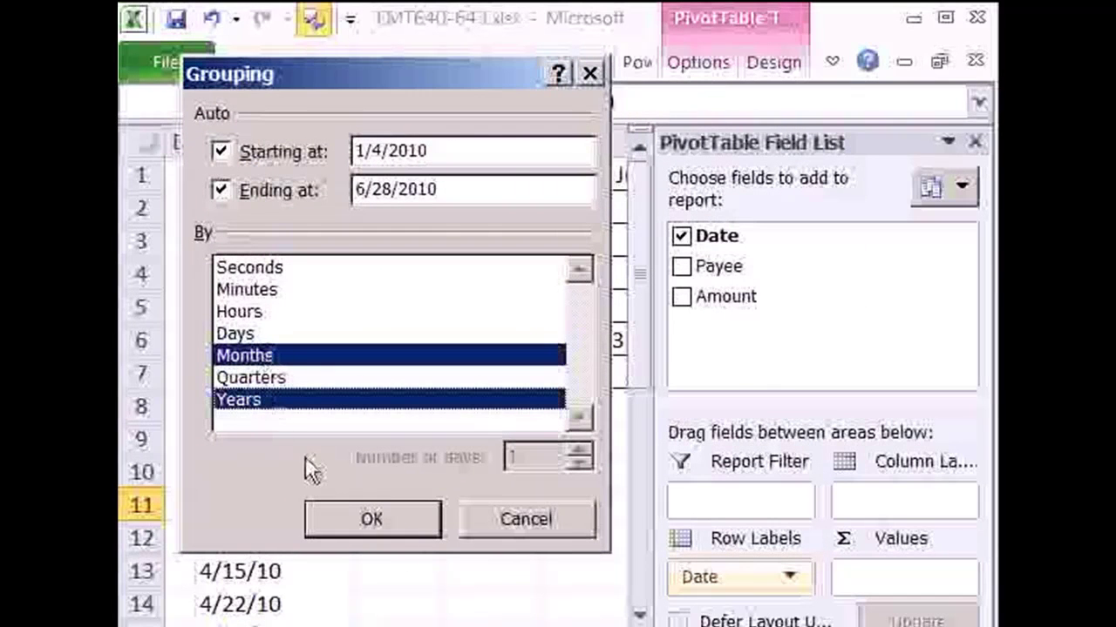
pyautogui.click(398, 521)
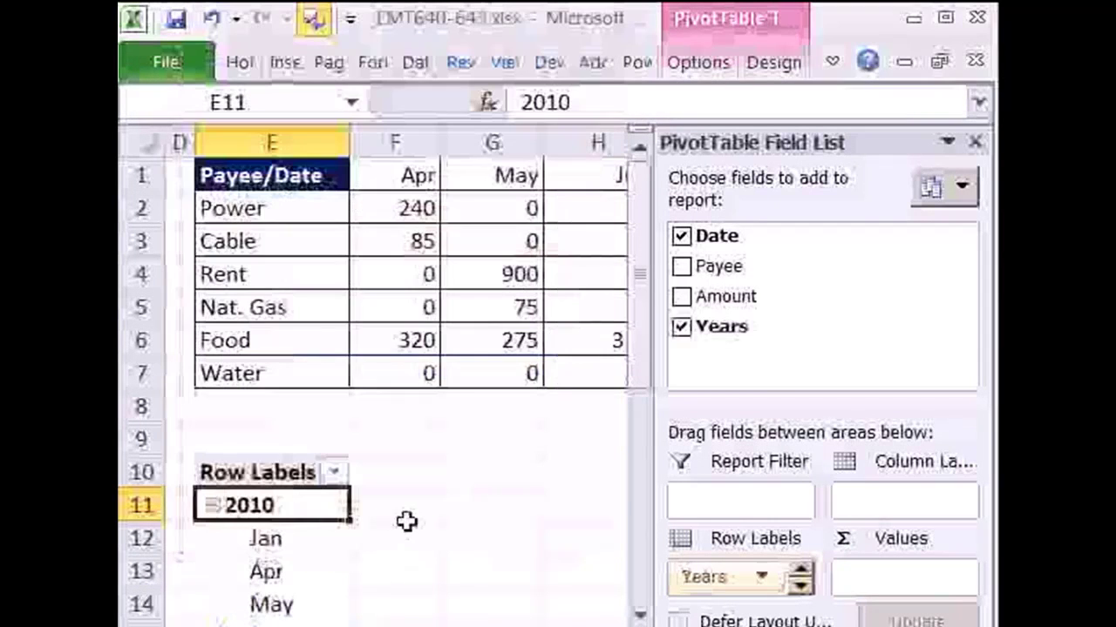
# - Remove the Years field from the PivotTable and arrange Payee as row labels with Date as column labels
pyautogui.scroll(-1, 324, 515)
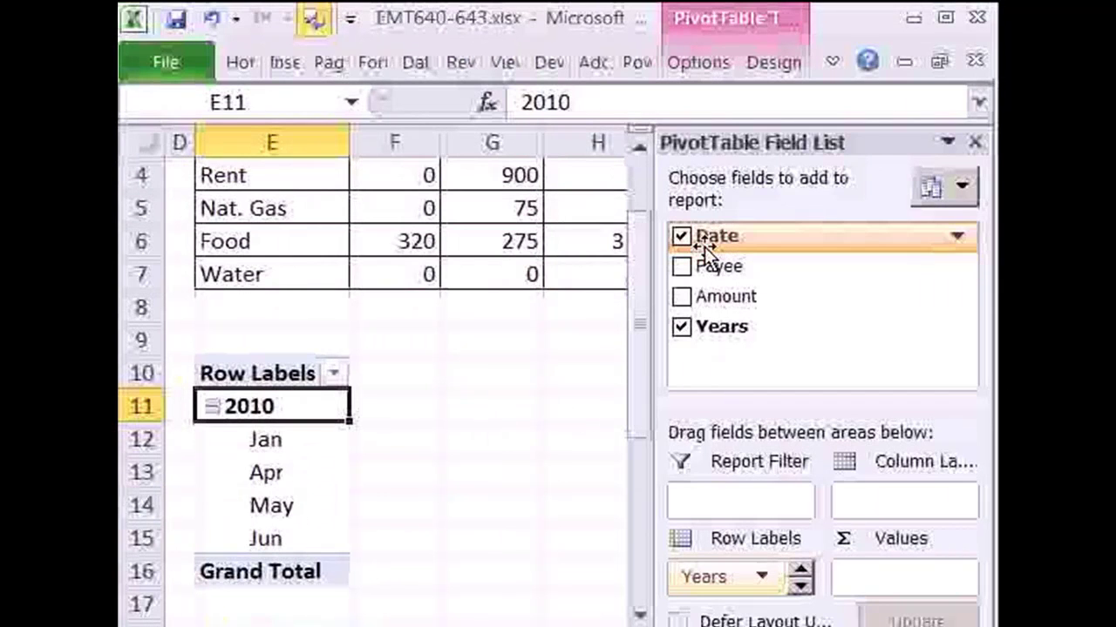
pyautogui.click(680, 328)
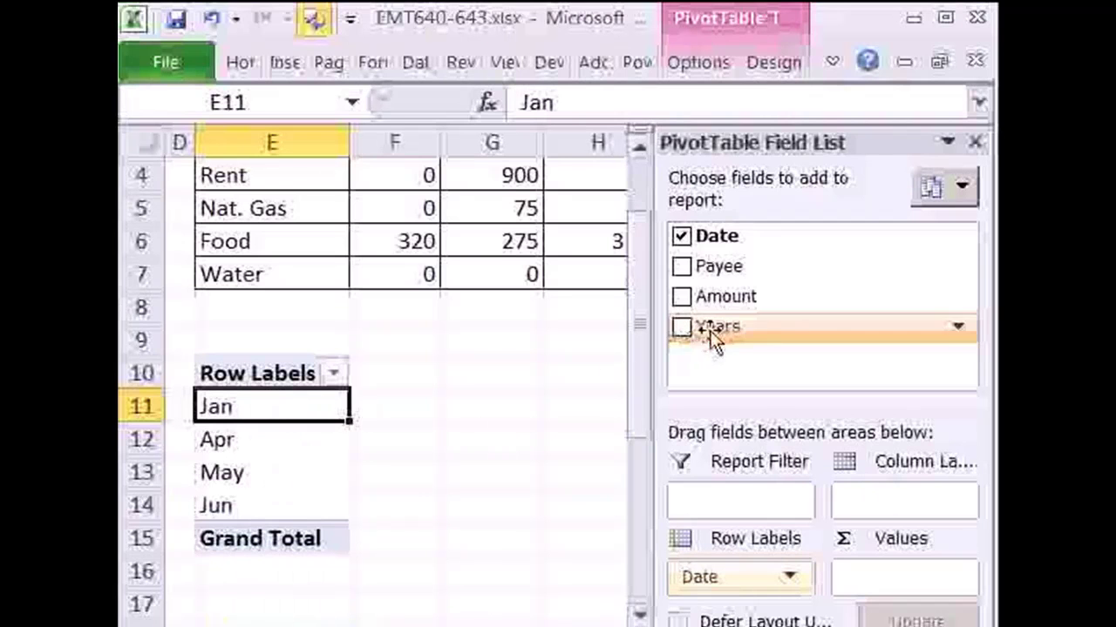
pyautogui.moveTo(716, 271); pyautogui.dragTo(885, 501)
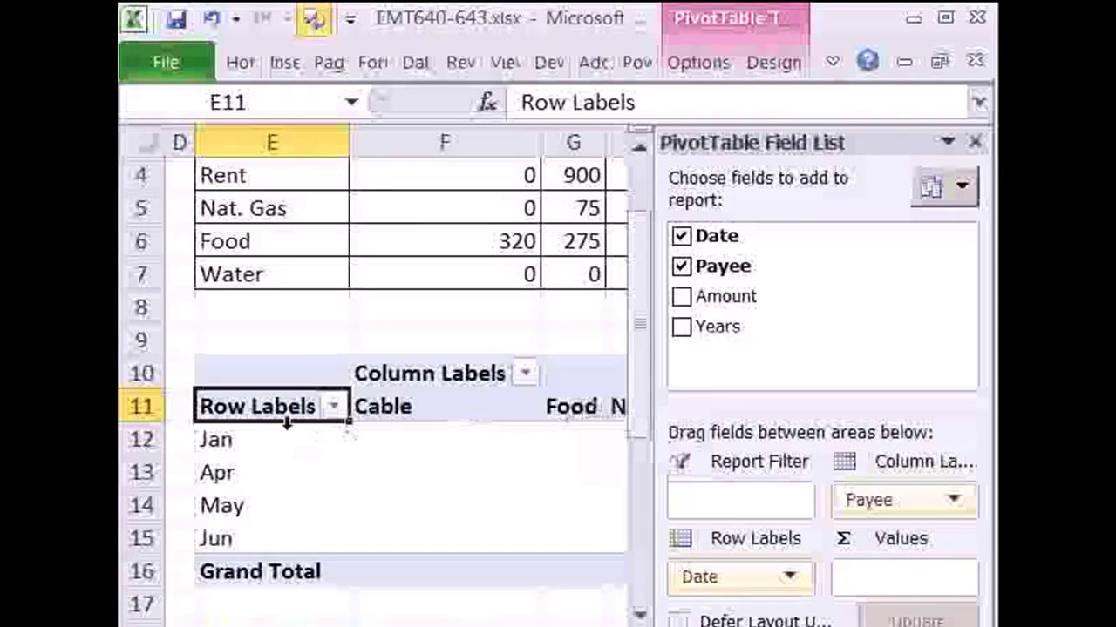
pyautogui.moveTo(893, 501)
pyautogui.mouseDown()
pyautogui.moveTo(883, 531)
pyautogui.moveTo(741, 578)
pyautogui.moveTo(747, 588)
pyautogui.moveTo(877, 515)
pyautogui.mouseUp()
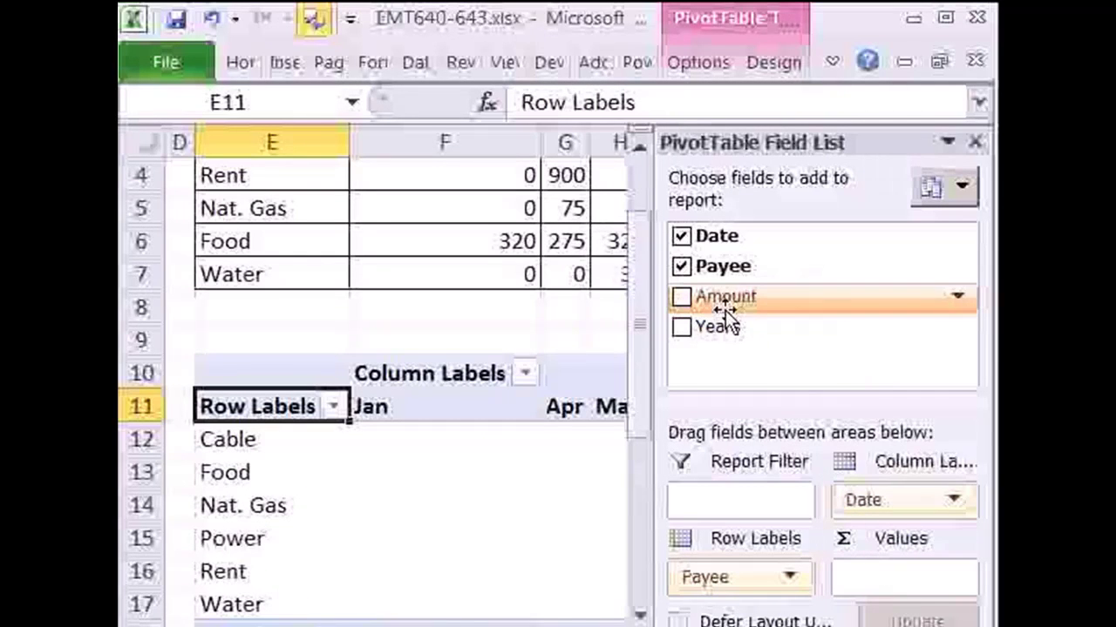
# - Add Amount to the PivotTable's values as a sum and close the field list
pyautogui.moveTo(722, 302); pyautogui.dragTo(915, 540)
pyautogui.moveTo(906, 582); pyautogui.dragTo(906, 580)
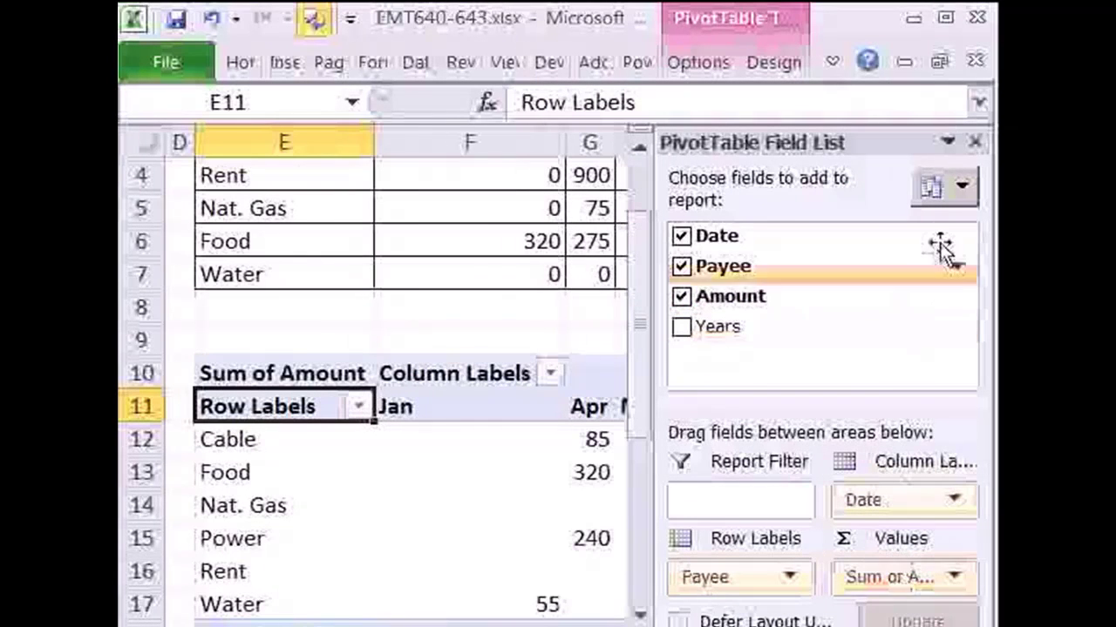
pyautogui.click(976, 145)
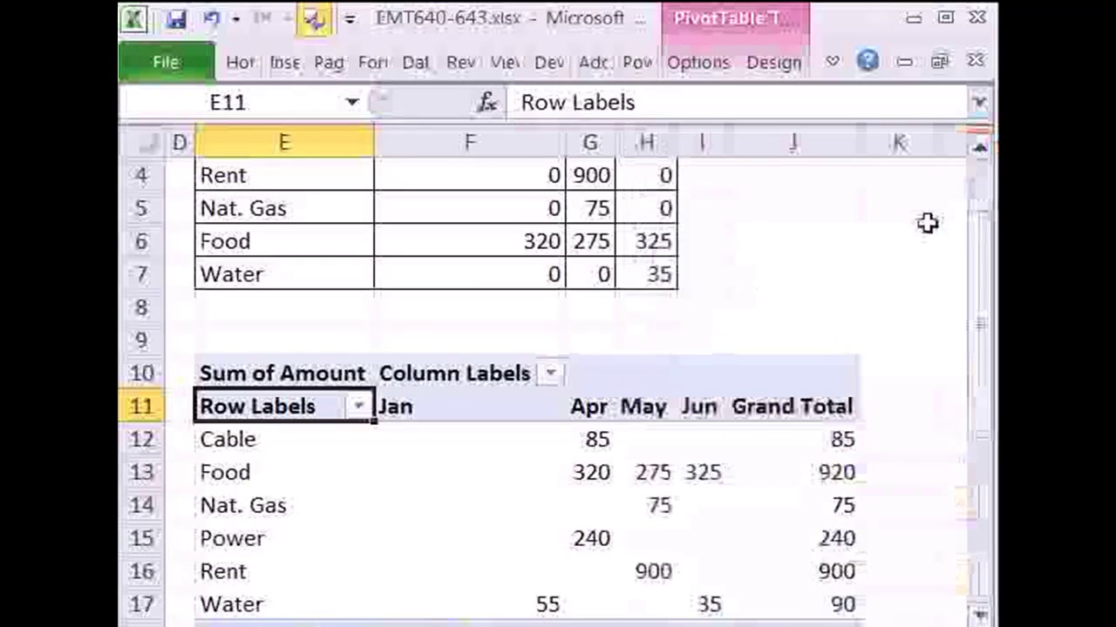
# - Turn off the PivotTable's grand totals for both rows and columns
pyautogui.click(641, 462)
pyautogui.scroll(-1, 703, 423)
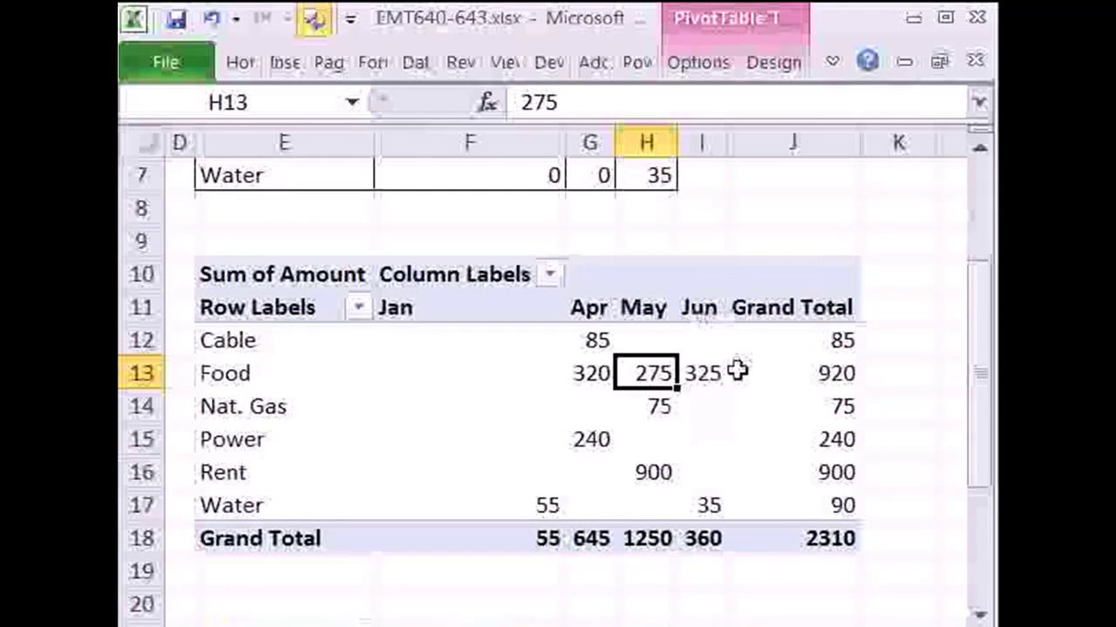
pyautogui.click(704, 64)
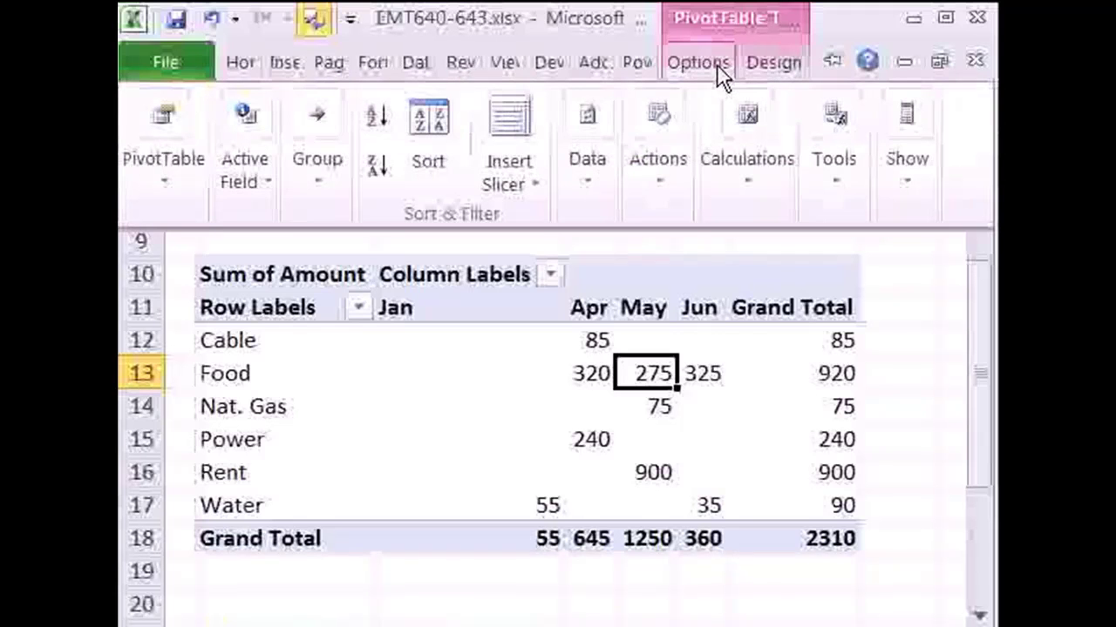
pyautogui.click(783, 68)
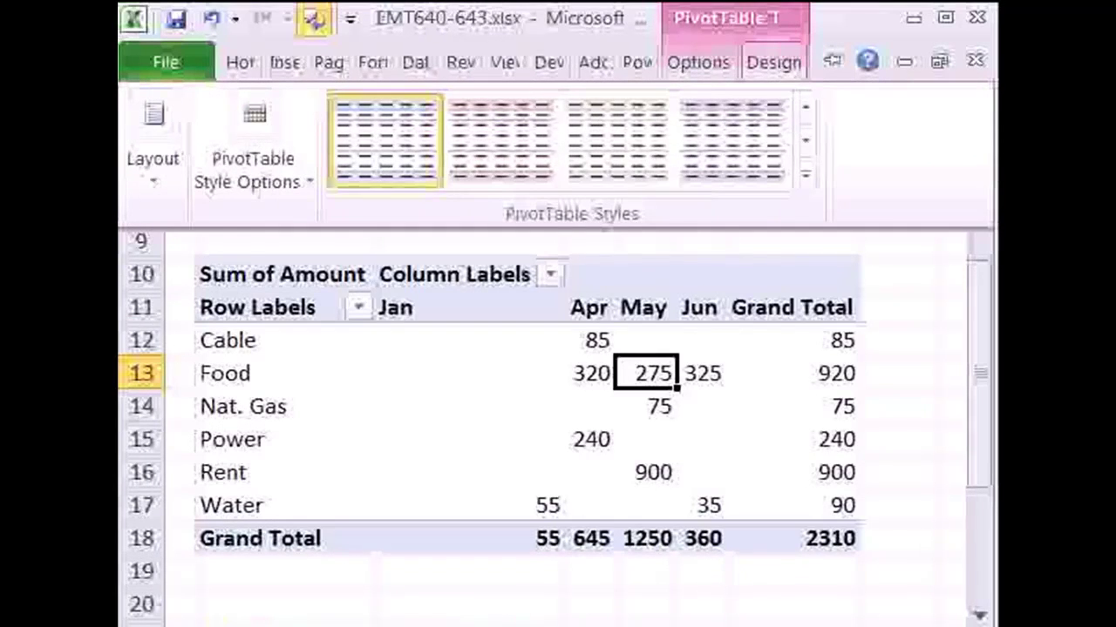
pyautogui.click(165, 192)
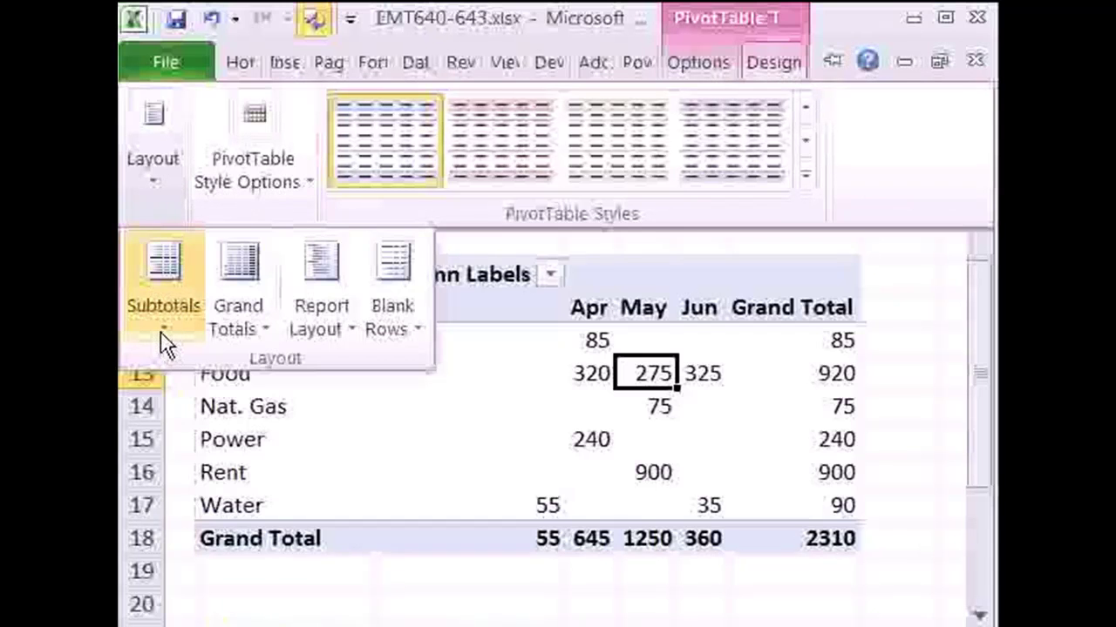
pyautogui.click(266, 335)
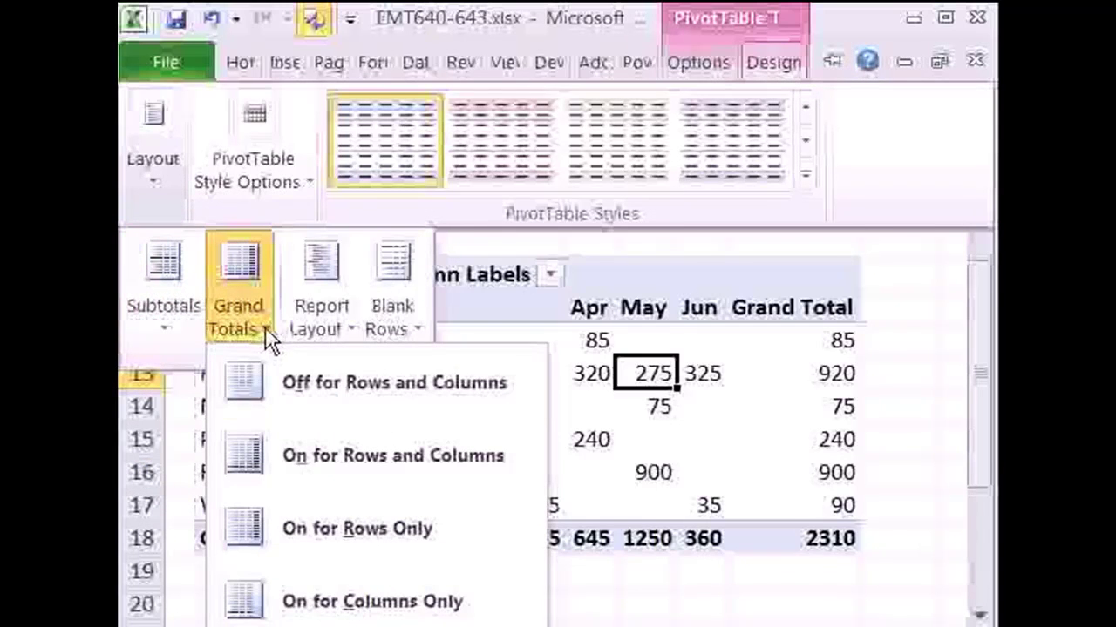
pyautogui.click(305, 397)
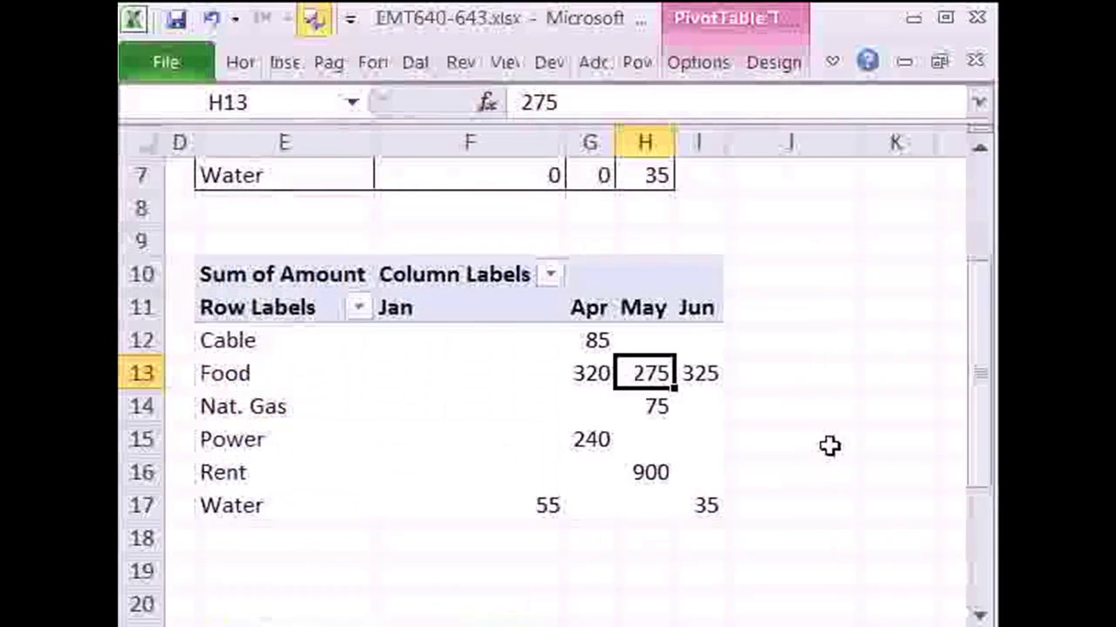
# - AutoFit column G to its contents and narrow column F to roughly half its width
pyautogui.click(841, 466)
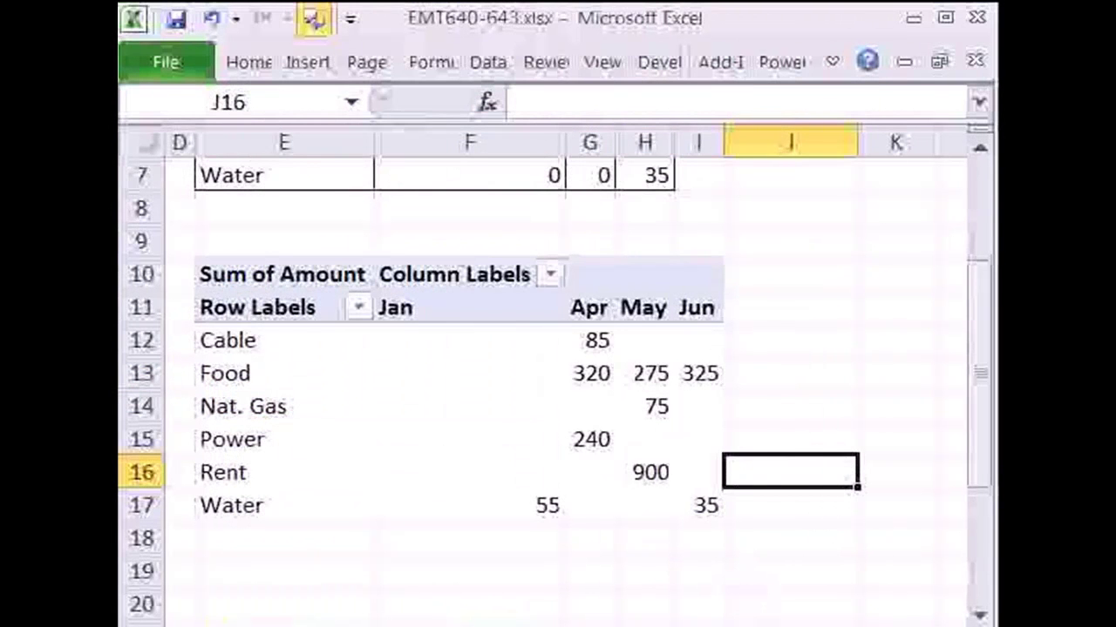
pyautogui.moveTo(776, 624); pyautogui.dragTo(766, 623)
pyautogui.scroll(2, 779, 526)
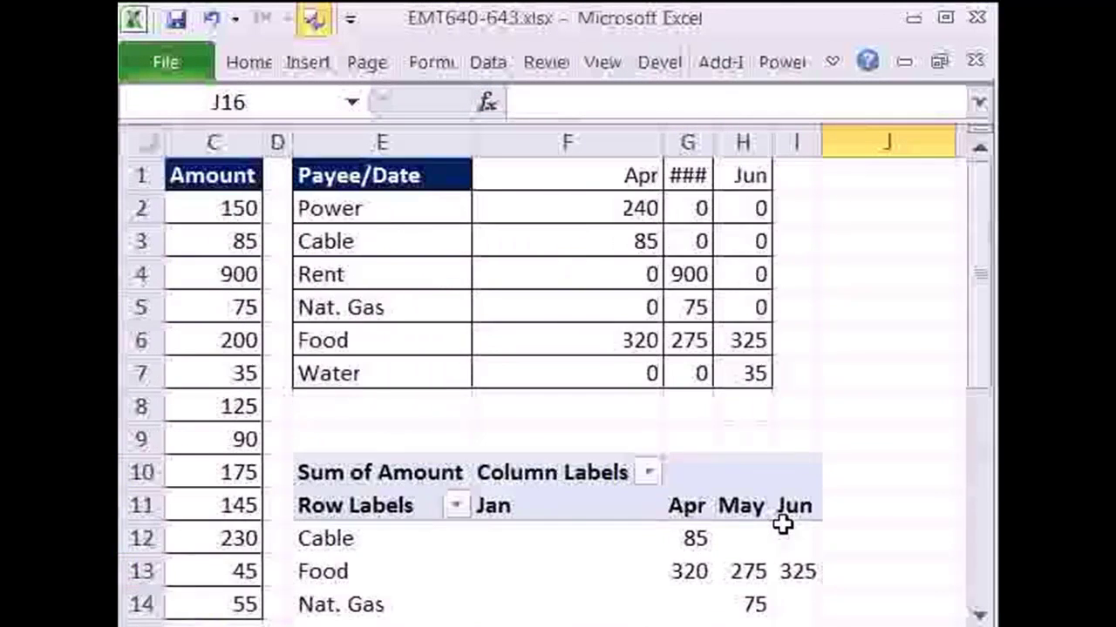
pyautogui.doubleClick(713, 142)
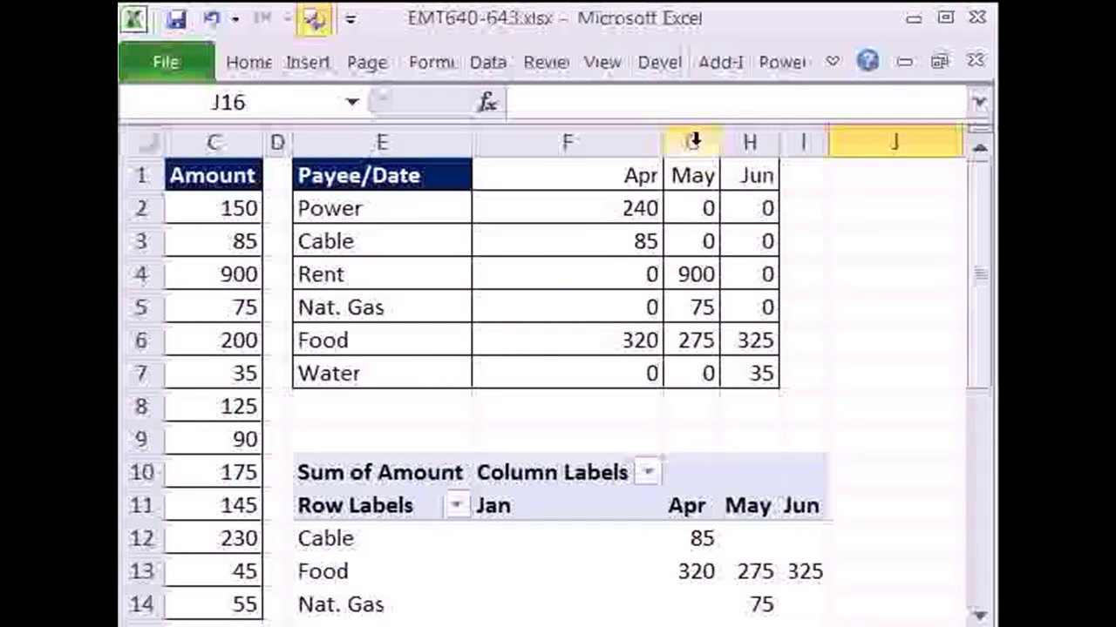
pyautogui.moveTo(665, 143); pyautogui.dragTo(555, 148)
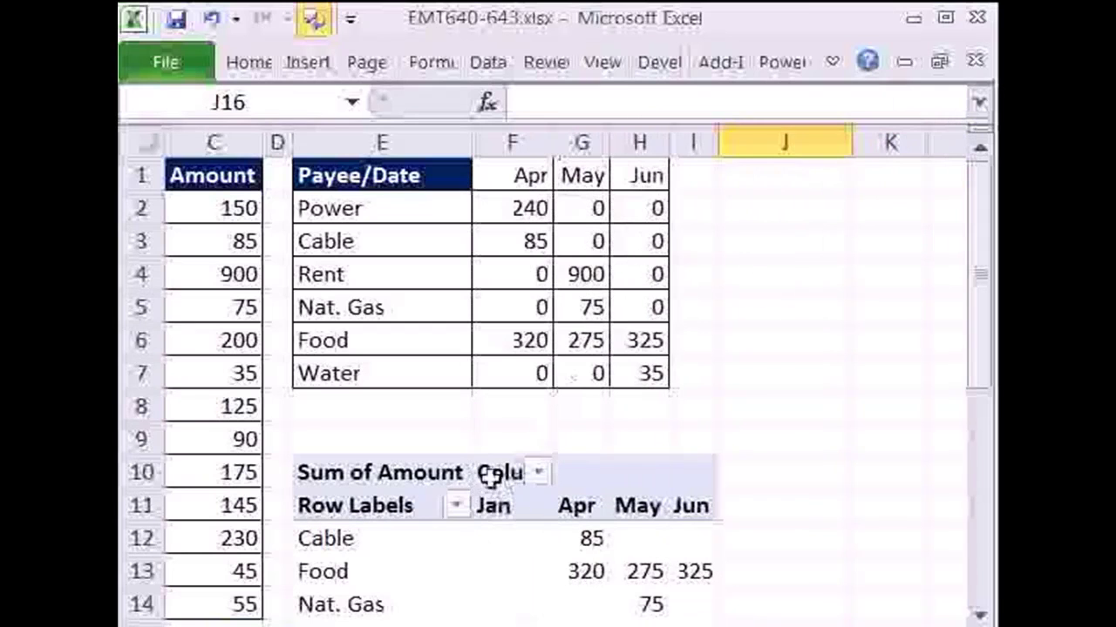
# - Change the PivotTable's report layout to Tabular Form
pyautogui.click(483, 472)
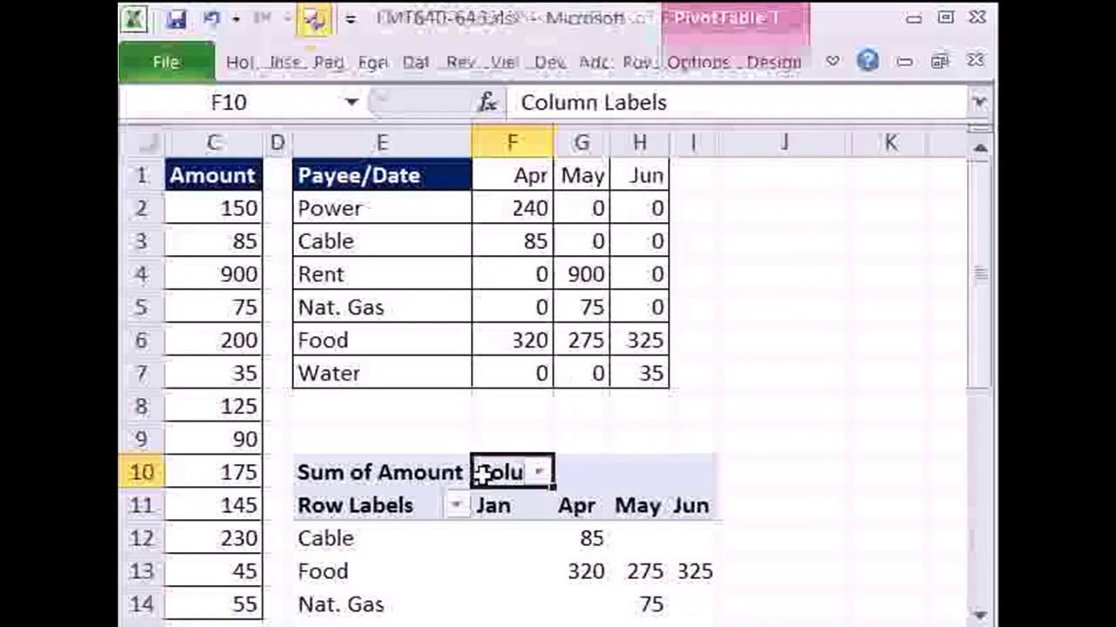
pyautogui.click(709, 63)
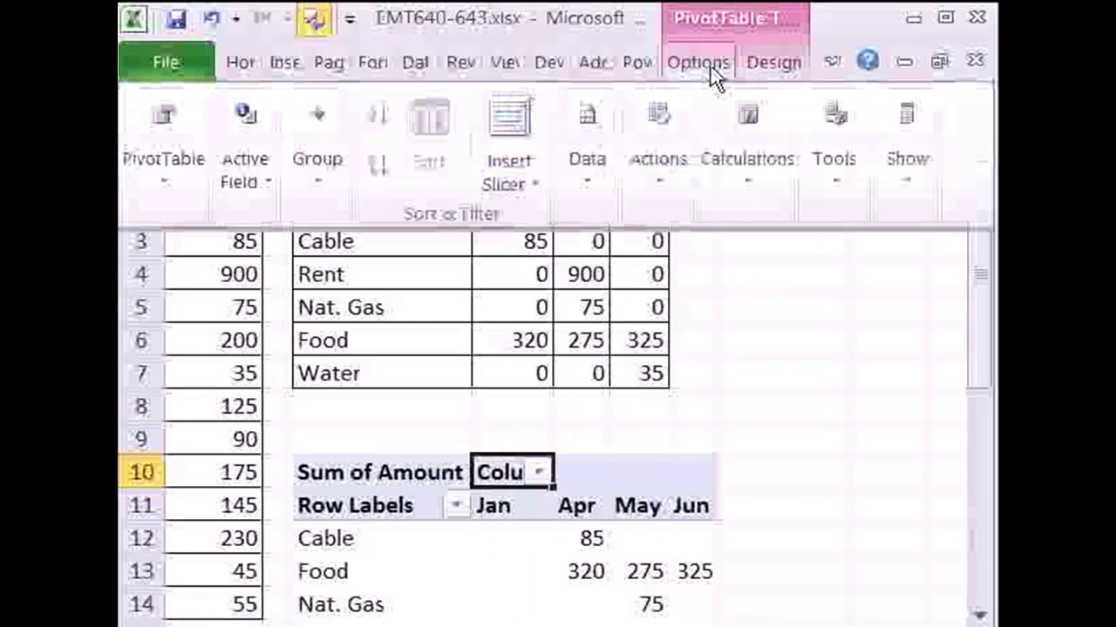
pyautogui.click(773, 62)
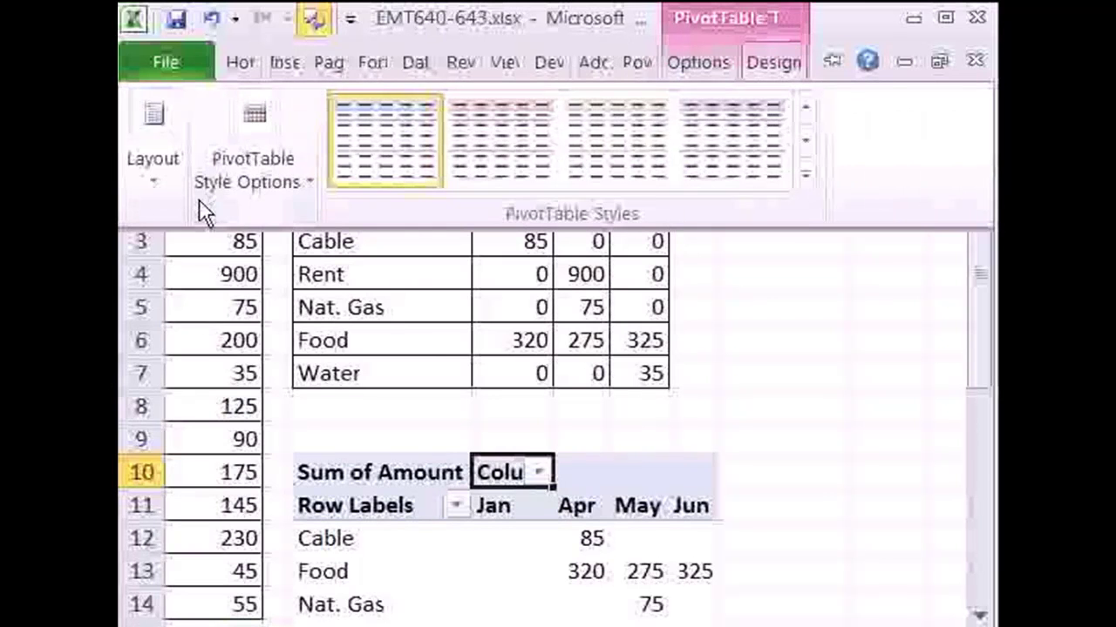
pyautogui.click(154, 196)
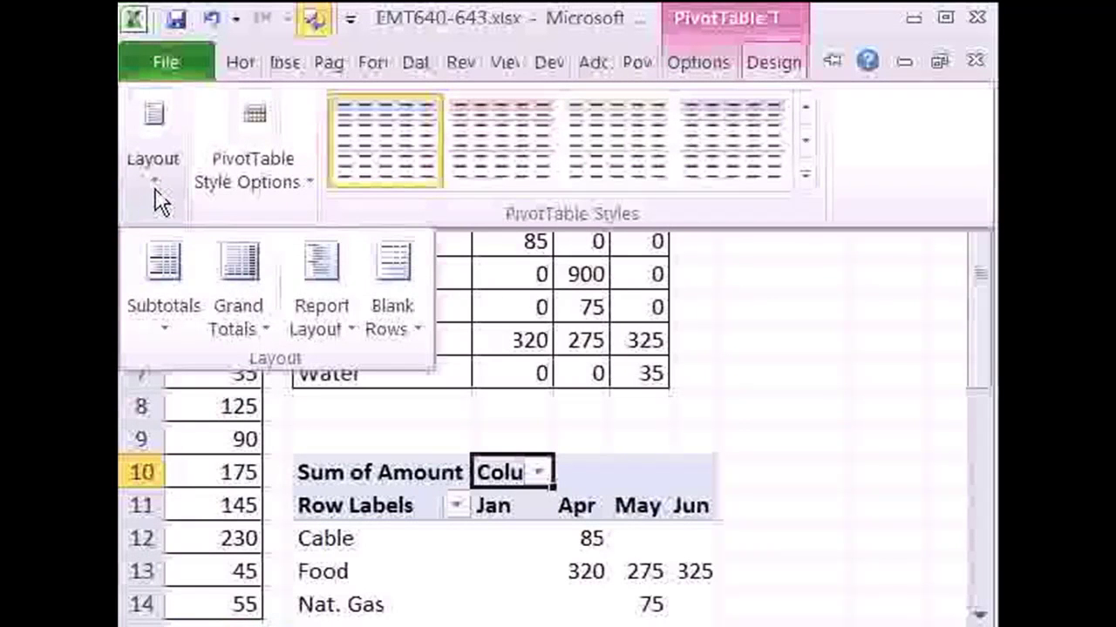
pyautogui.click(355, 332)
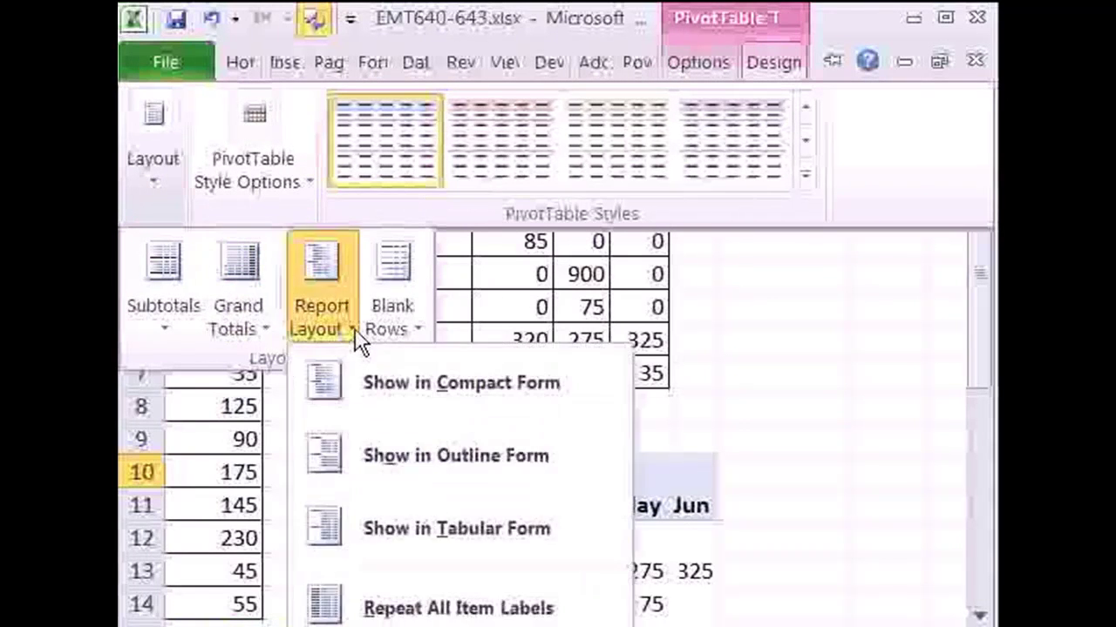
pyautogui.click(433, 549)
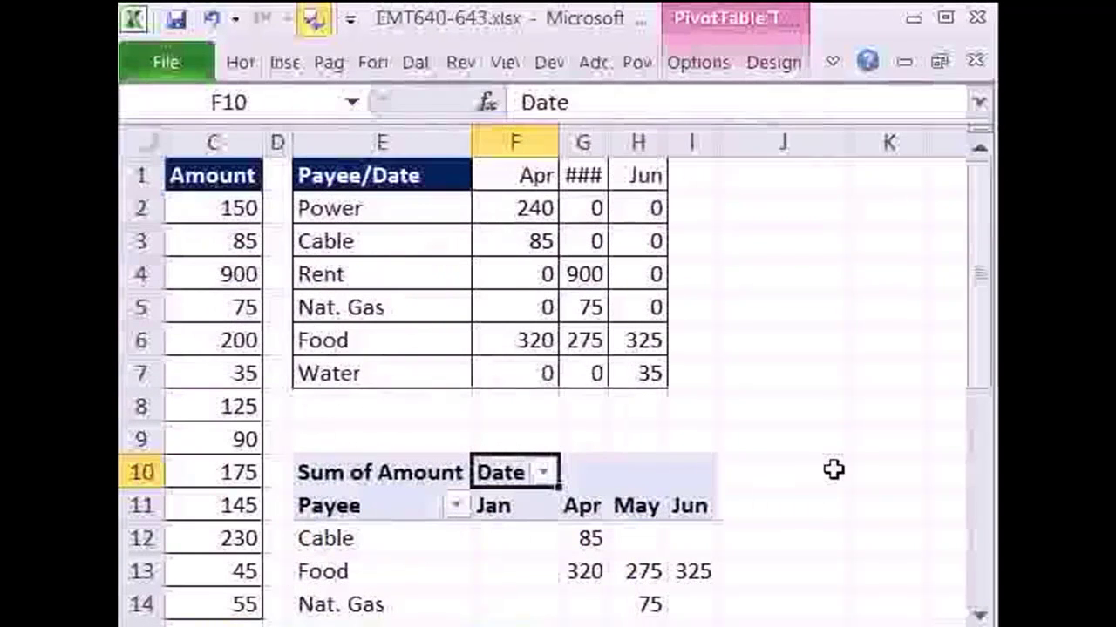
# - AutoFit column G again so its May header fits, and bring the PivotTable into view
pyautogui.doubleClick(610, 139)
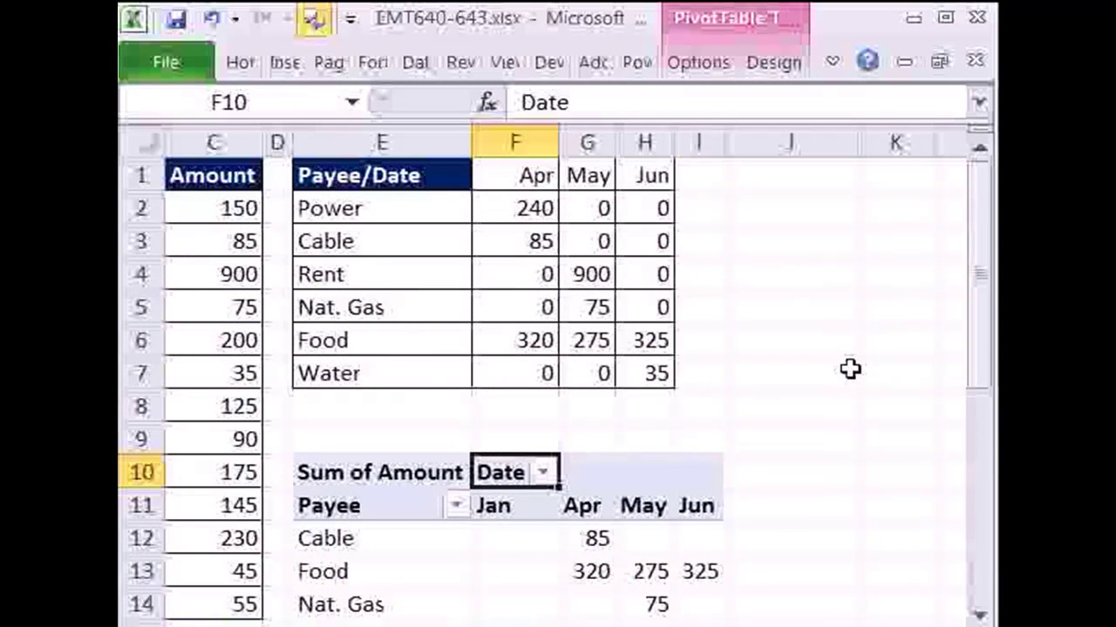
pyautogui.scroll(-1, 849, 368)
pyautogui.scroll(1, 833, 373)
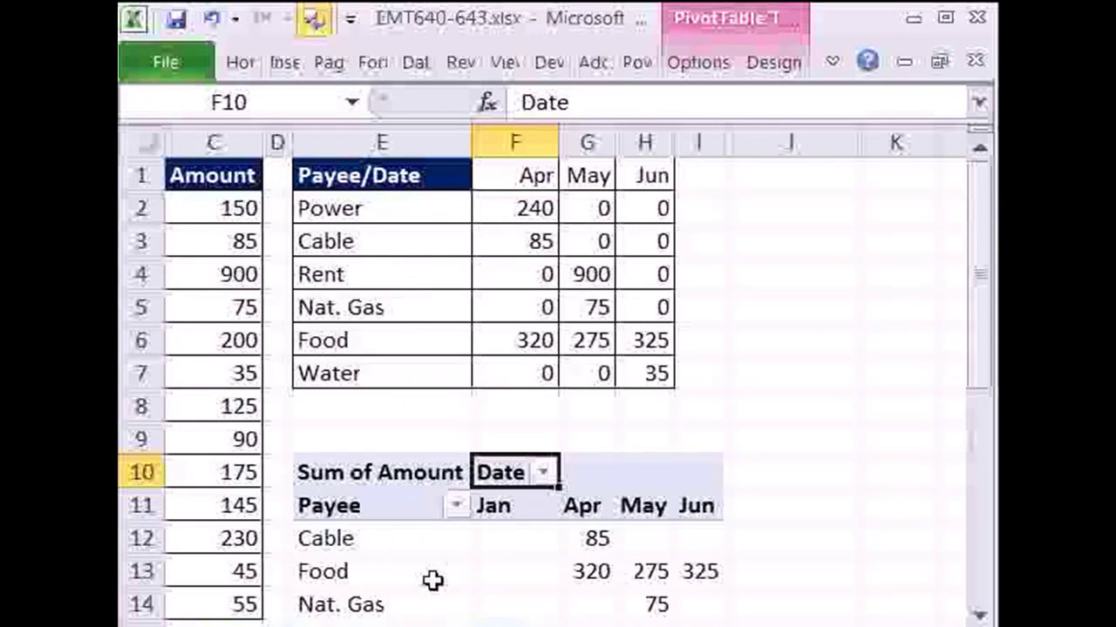
pyautogui.click(982, 616)
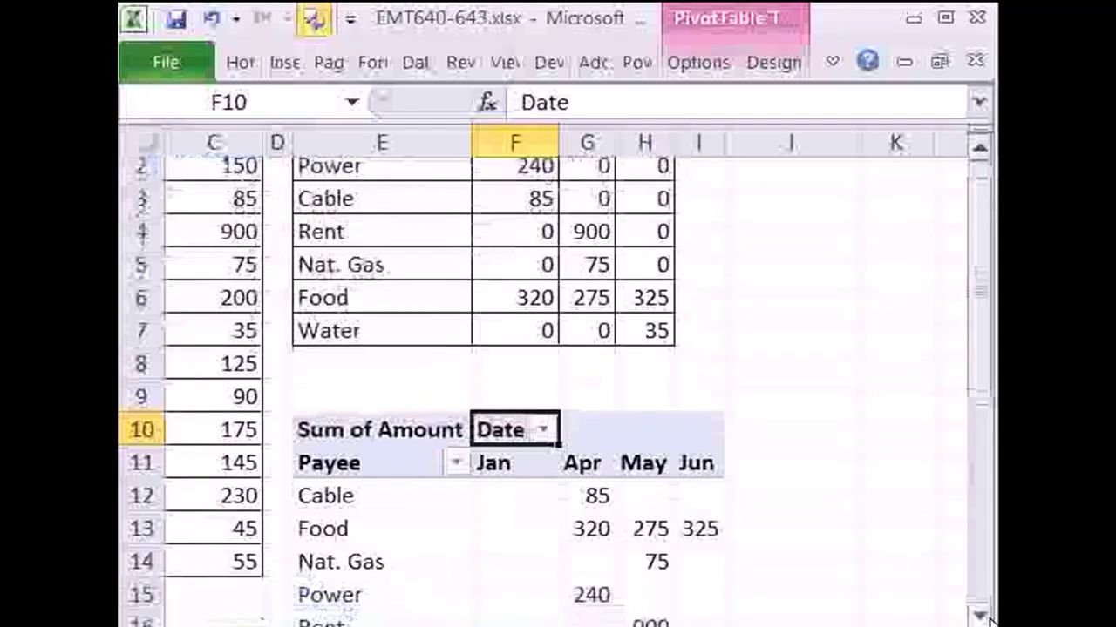
# - Move Power to the first position in the PivotTable's Payee list, above Cable
pyautogui.click(982, 616)
pyautogui.click(366, 505)
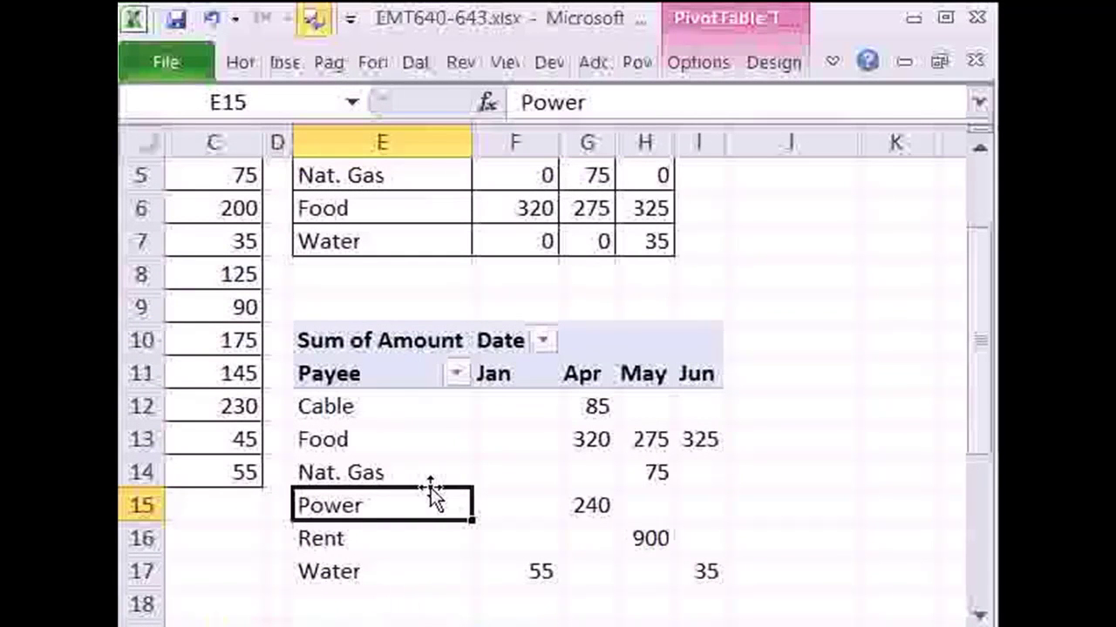
pyautogui.moveTo(431, 488); pyautogui.dragTo(444, 385)
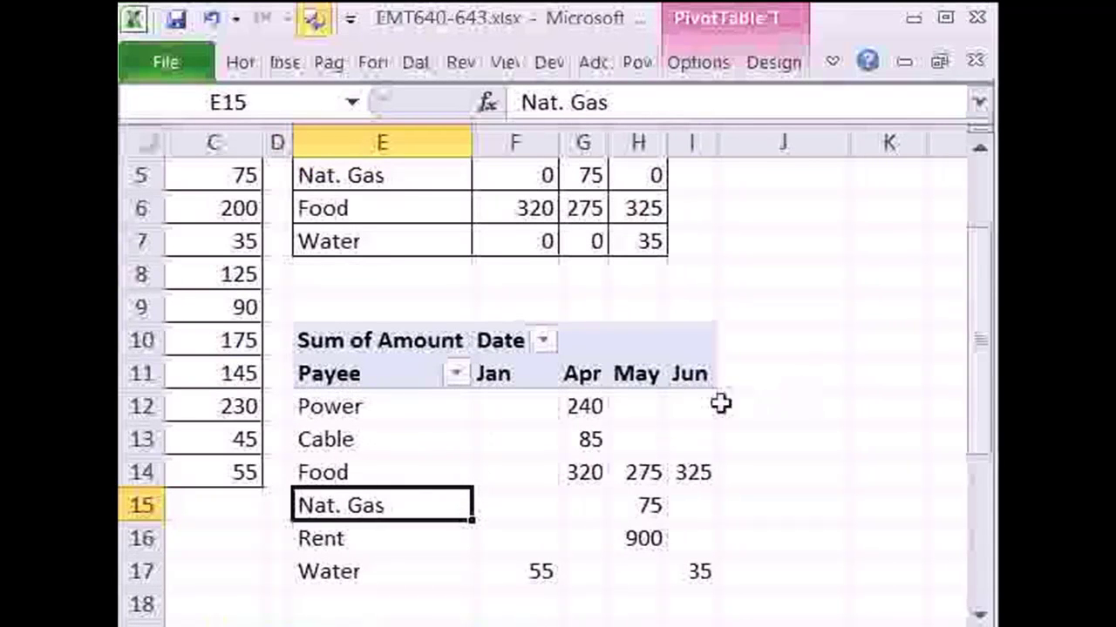
# - Reorder the PivotTable's remaining payees so that Cable is followed by Rent, Nat. Gas, Food and Water, as in the SUMIFS table
pyautogui.scroll(1, 464, 523)
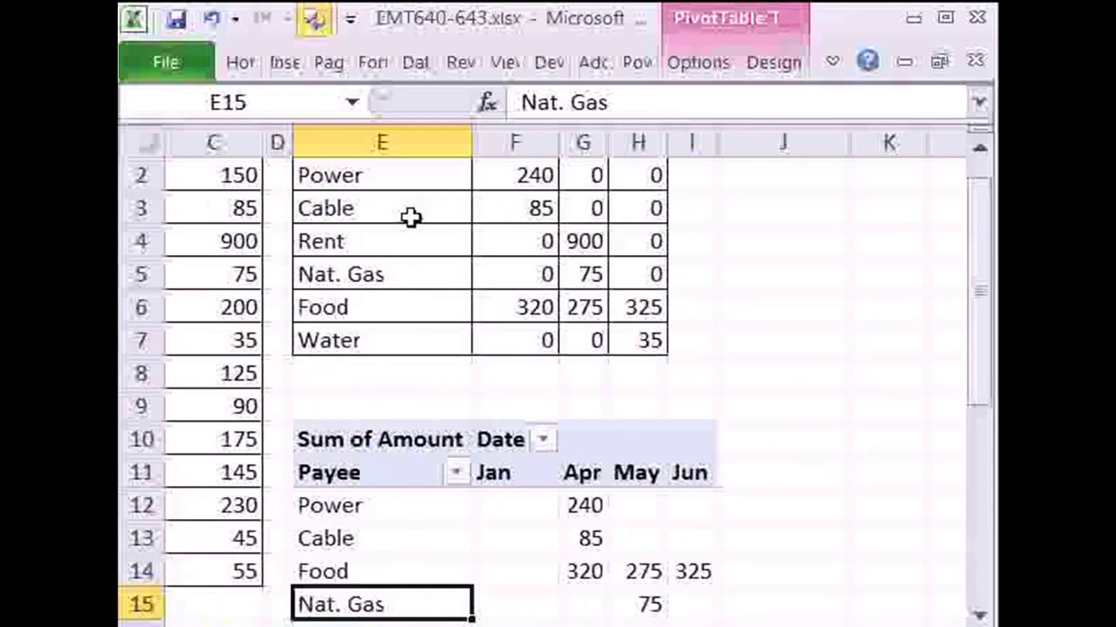
pyautogui.scroll(-1, 420, 538)
pyautogui.click(393, 540)
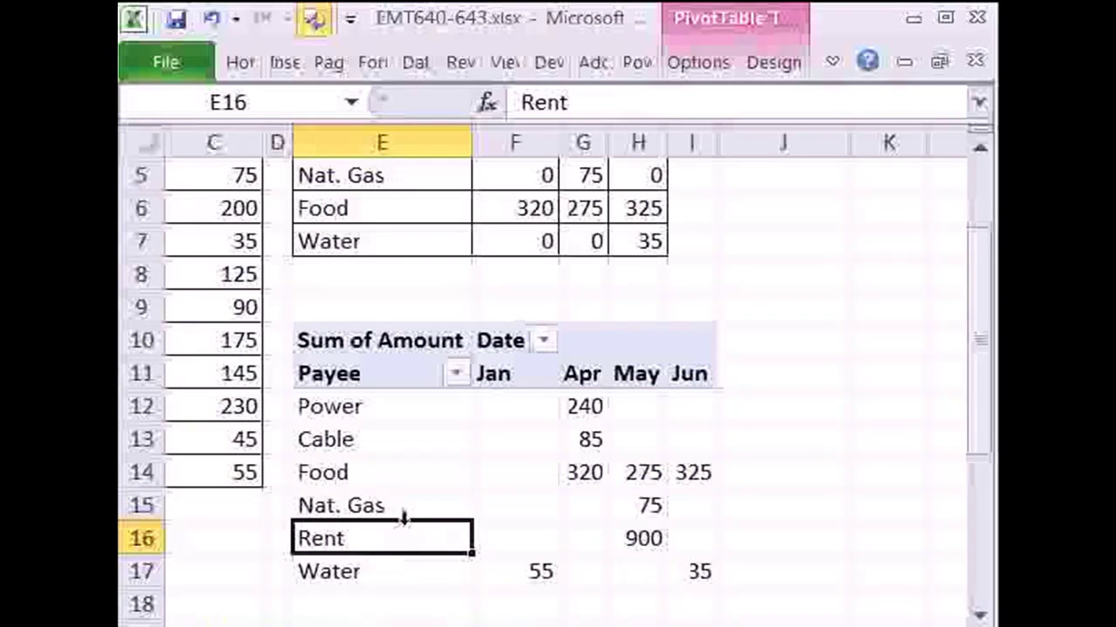
pyautogui.moveTo(407, 527); pyautogui.dragTo(409, 463)
pyautogui.click(385, 510)
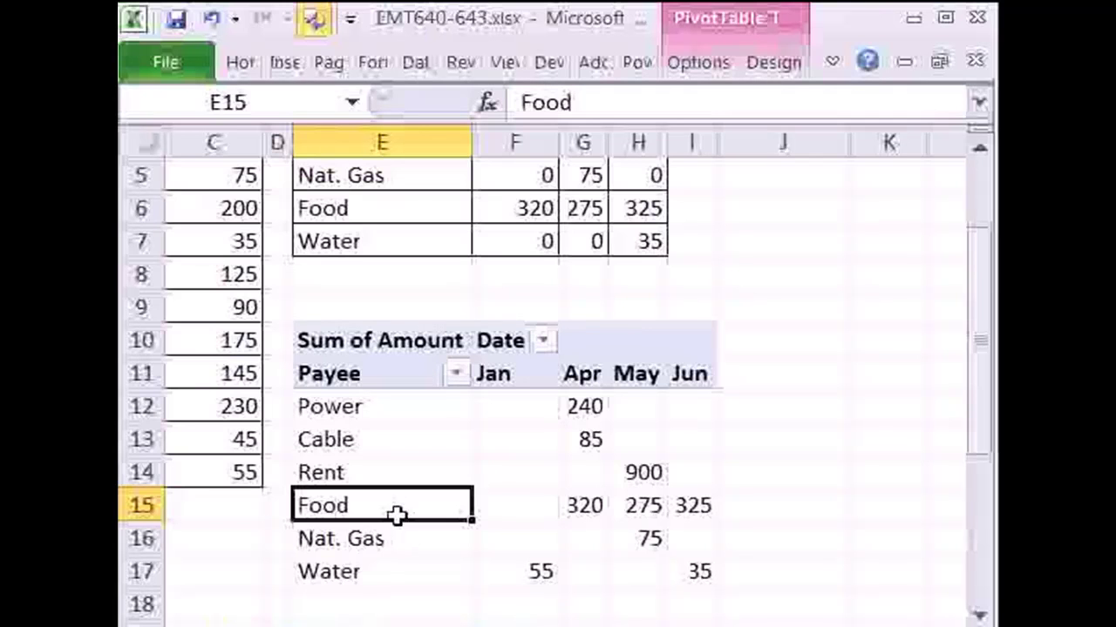
pyautogui.moveTo(398, 524); pyautogui.dragTo(412, 544)
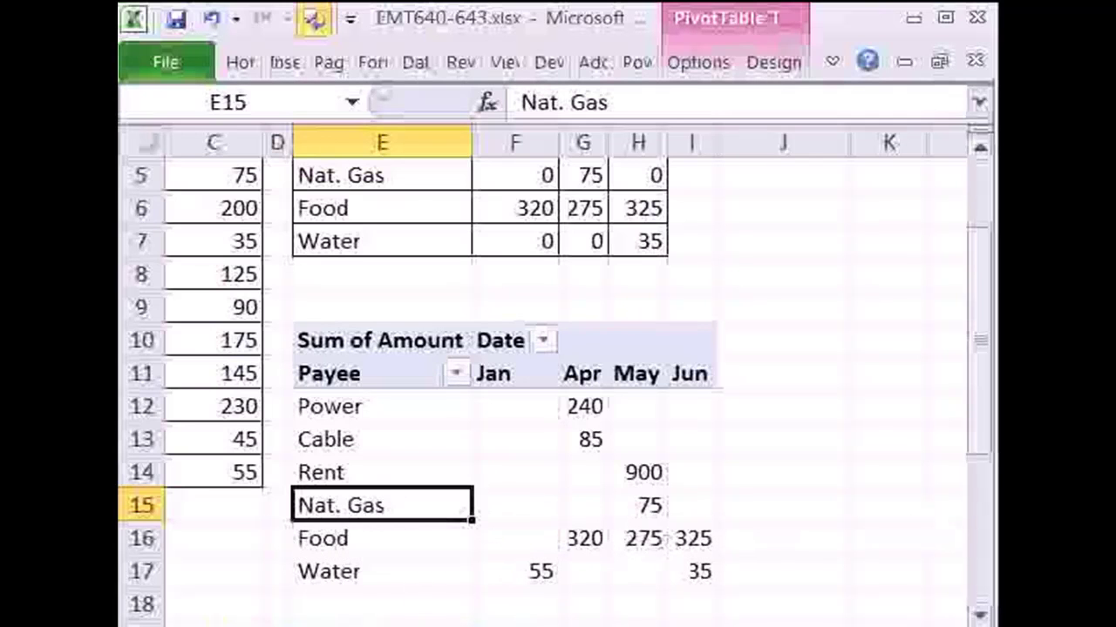
# - Correct the date of the last Water expense in A14 to 4/1/2010
pyautogui.moveTo(986, 441); pyautogui.dragTo(988, 429)
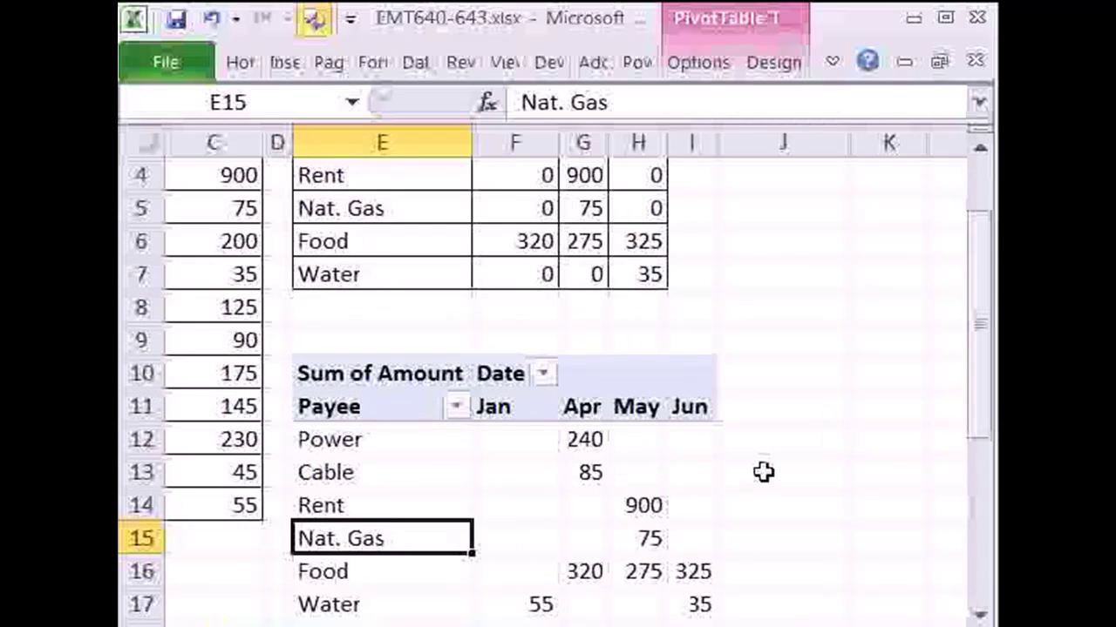
pyautogui.scroll(-1, 772, 470)
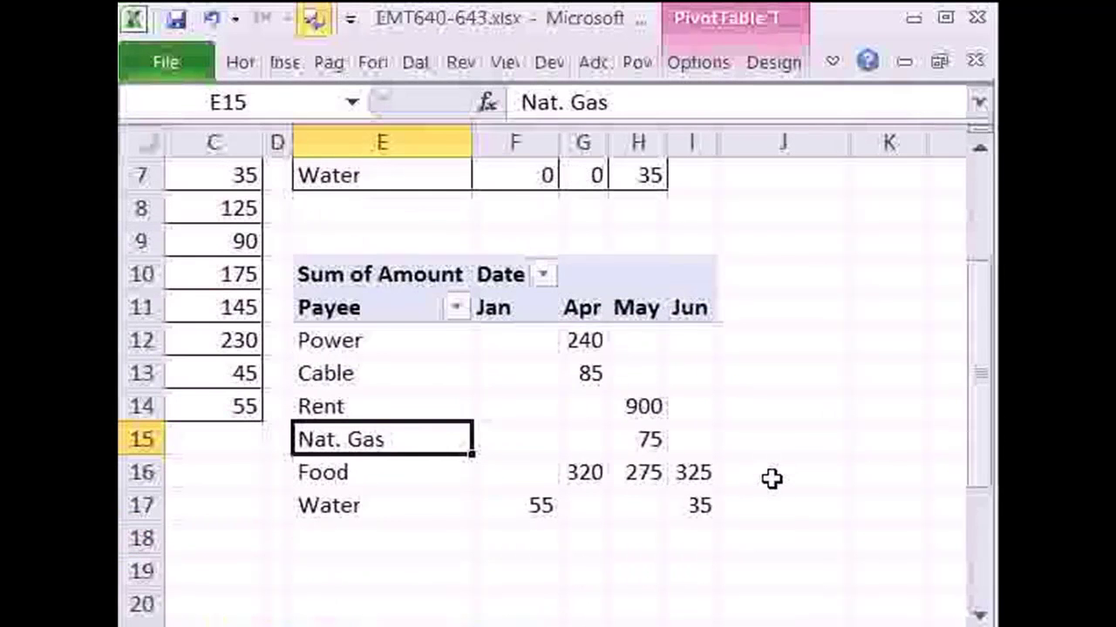
pyautogui.scroll(2, 772, 475)
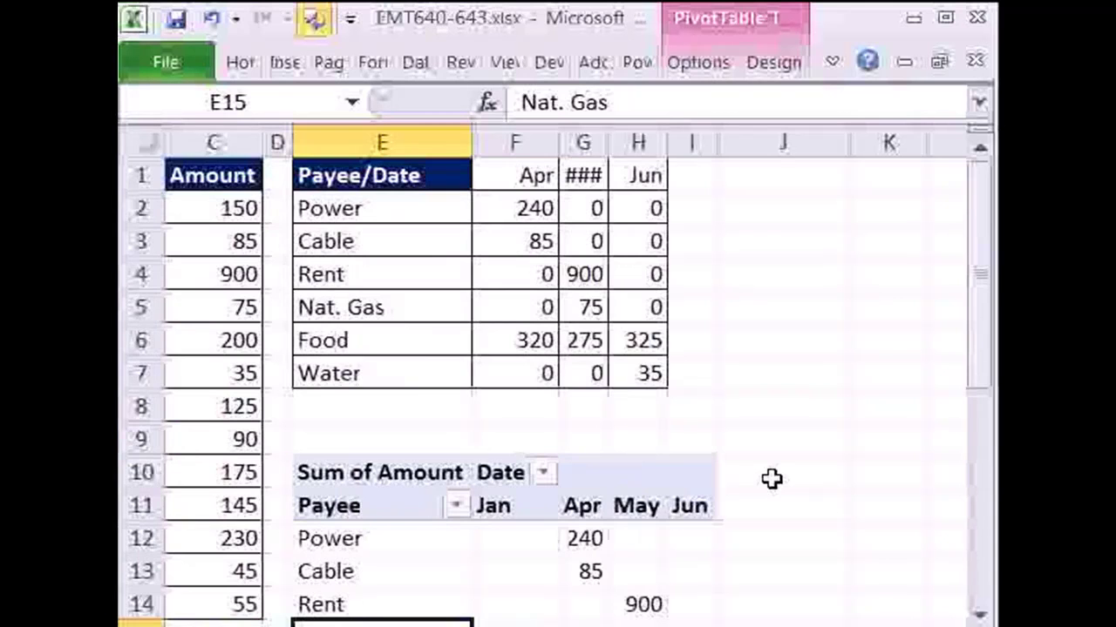
pyautogui.scroll(-1, 772, 478)
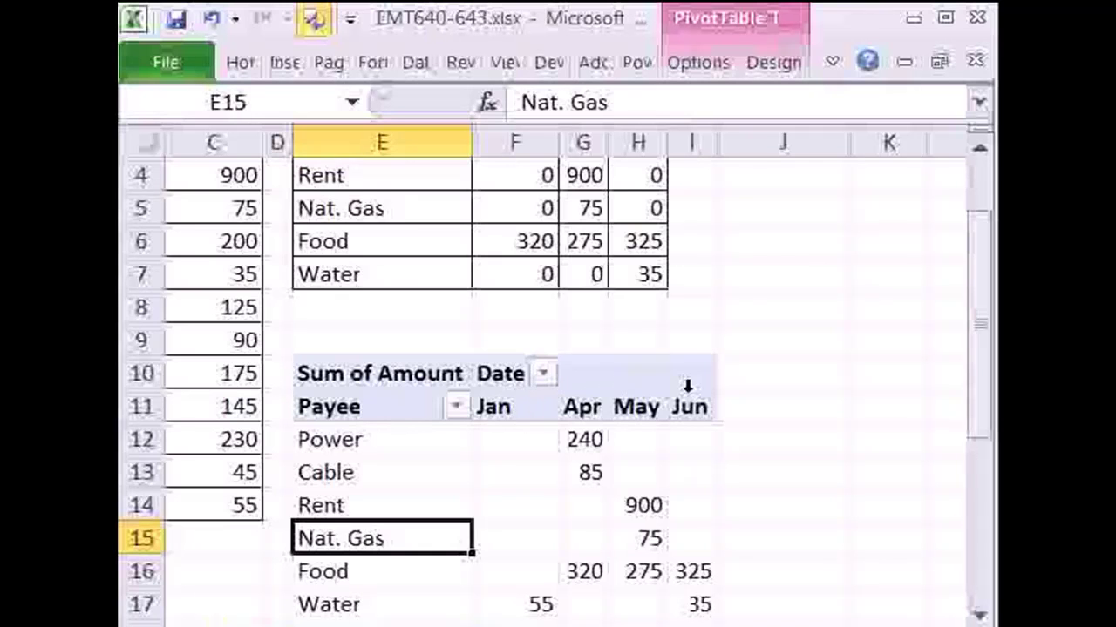
pyautogui.moveTo(750, 619); pyautogui.dragTo(481, 614)
pyautogui.click(211, 511)
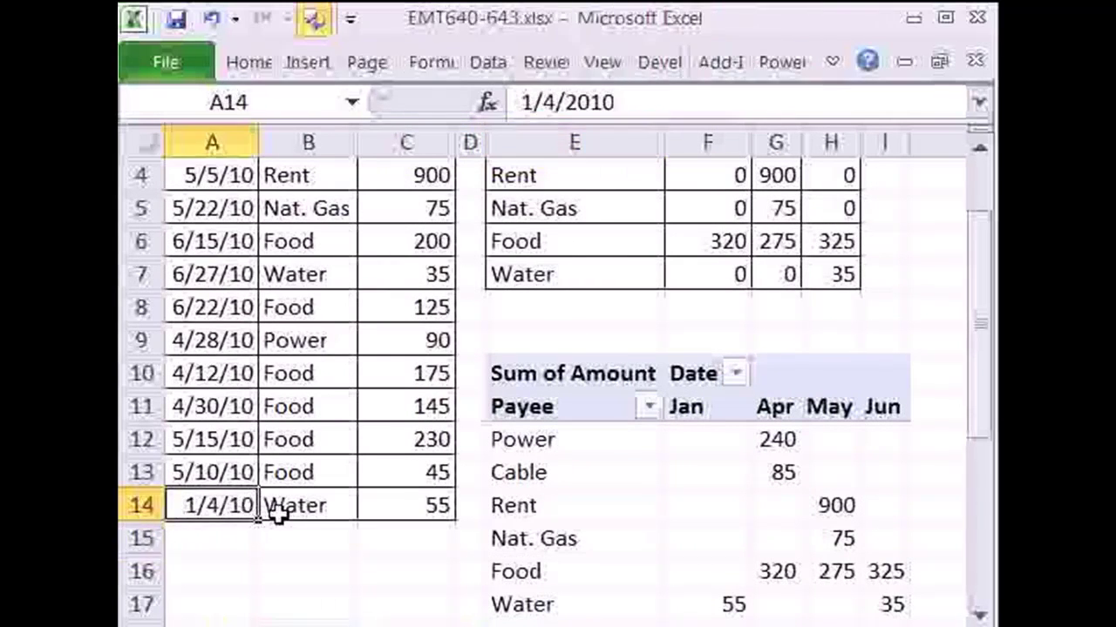
pyautogui.scroll(1, 319, 511)
pyautogui.scroll(-1, 328, 521)
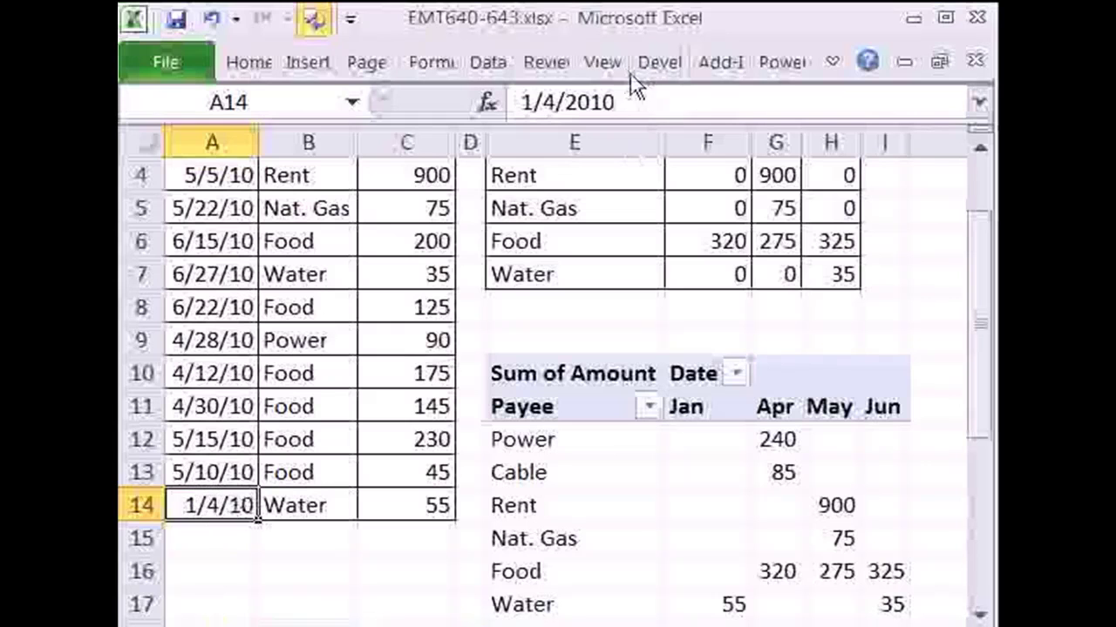
pyautogui.moveTo(556, 102); pyautogui.dragTo(520, 102)
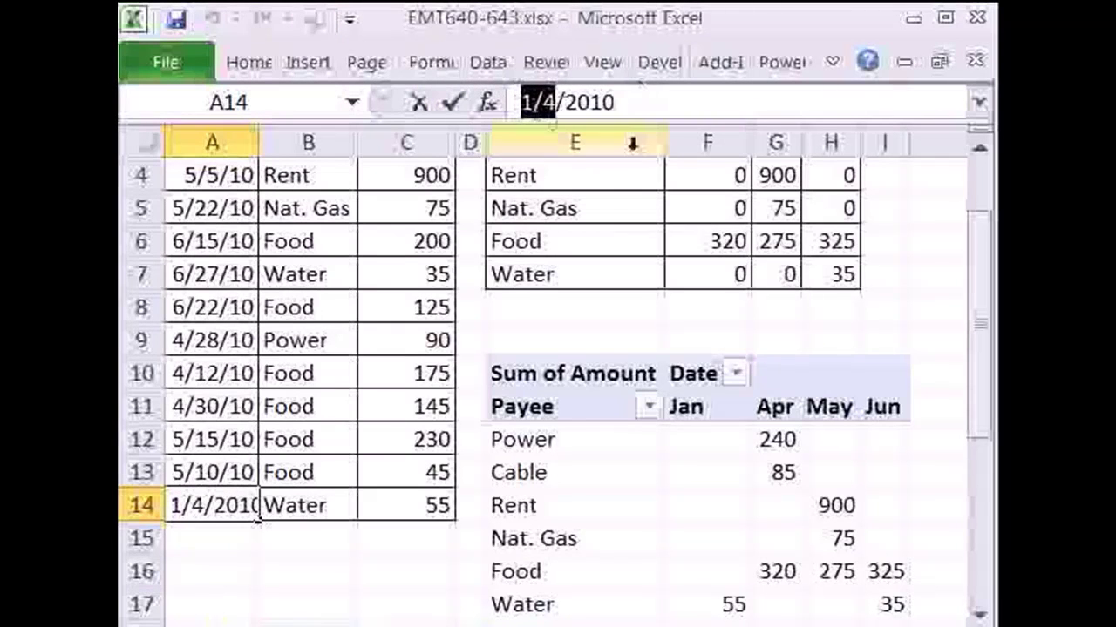
pyautogui.write('4/1')
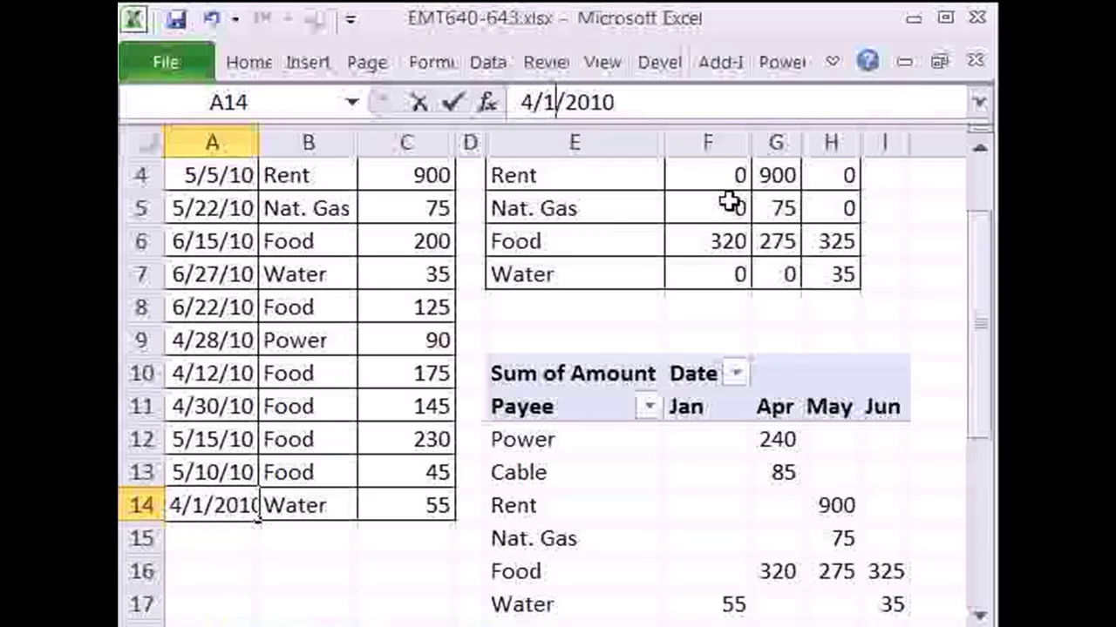
pyautogui.press('Return')
# - AutoFit column G to fit its May header, and refresh the PivotTable with the corrected date
pyautogui.scroll(1, 965, 313)
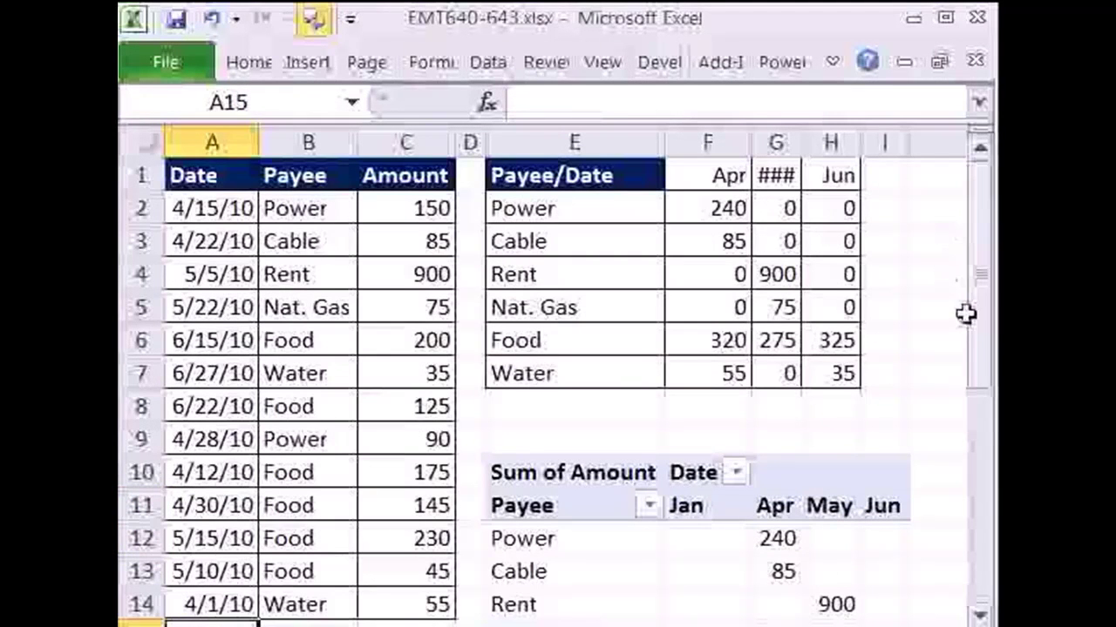
pyautogui.doubleClick(801, 139)
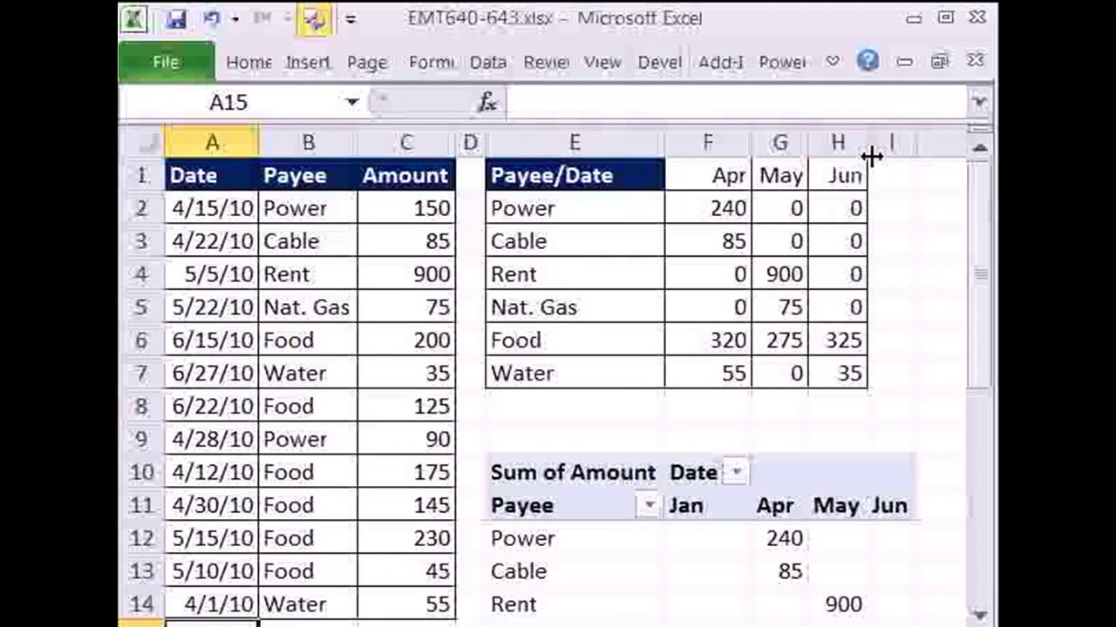
pyautogui.scroll(-2, 783, 409)
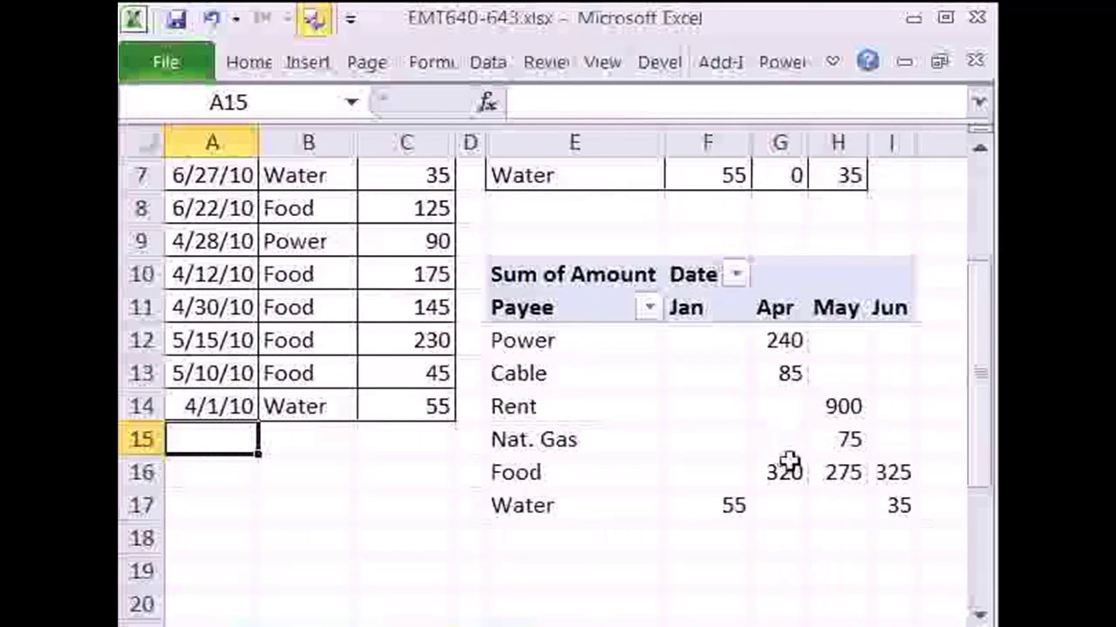
pyautogui.rightClick(713, 403)
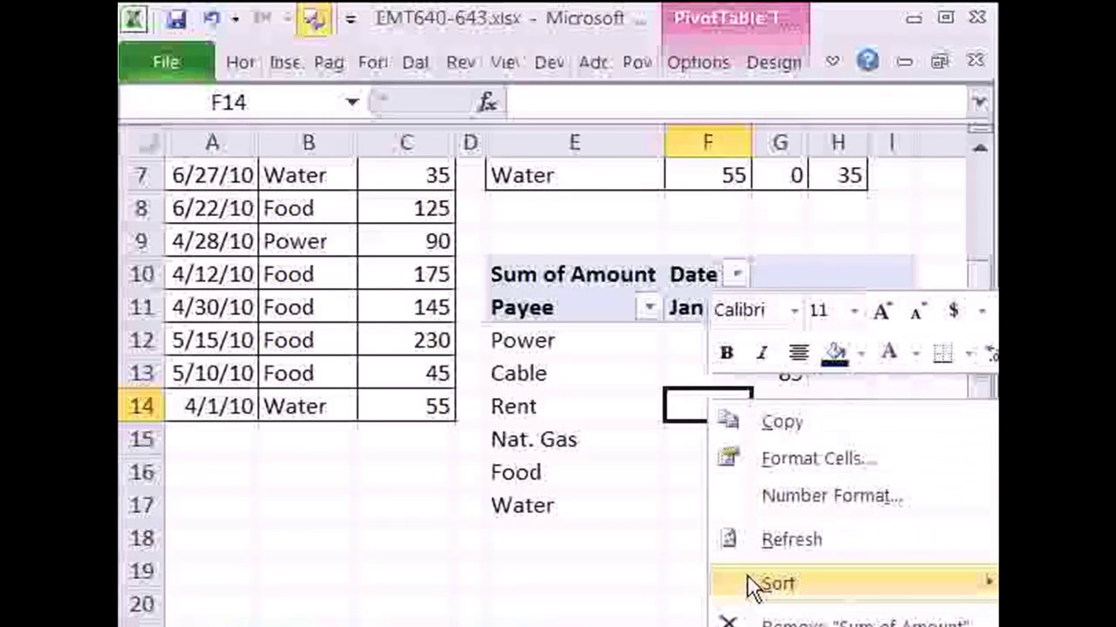
pyautogui.click(803, 558)
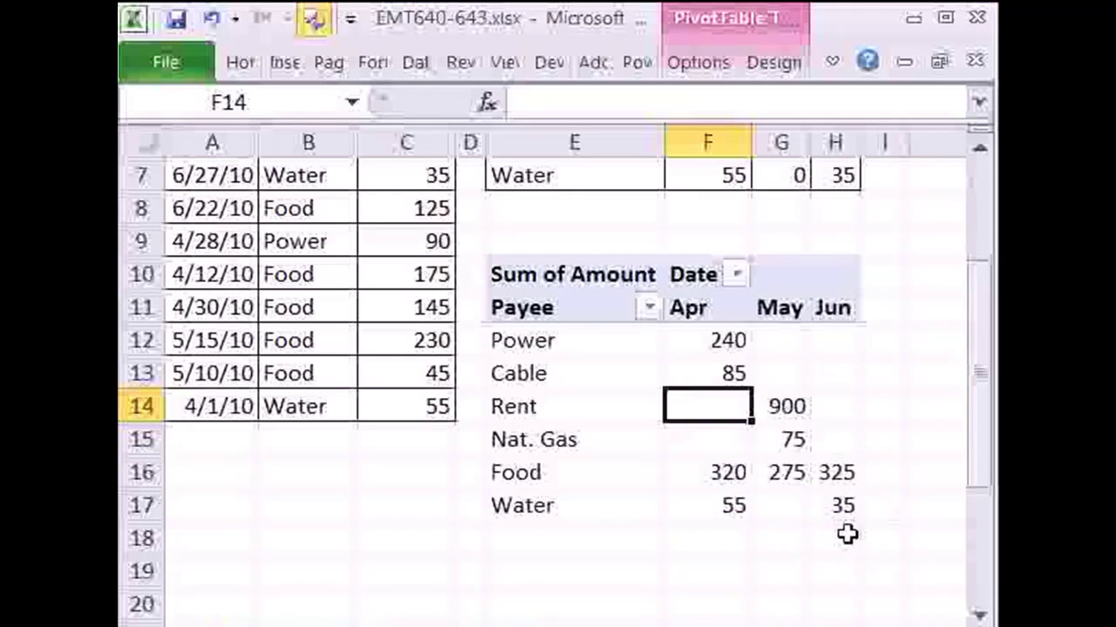
# - Convert the expense list in A1:C14 into an Excel table with headers
pyautogui.scroll(2, 811, 466)
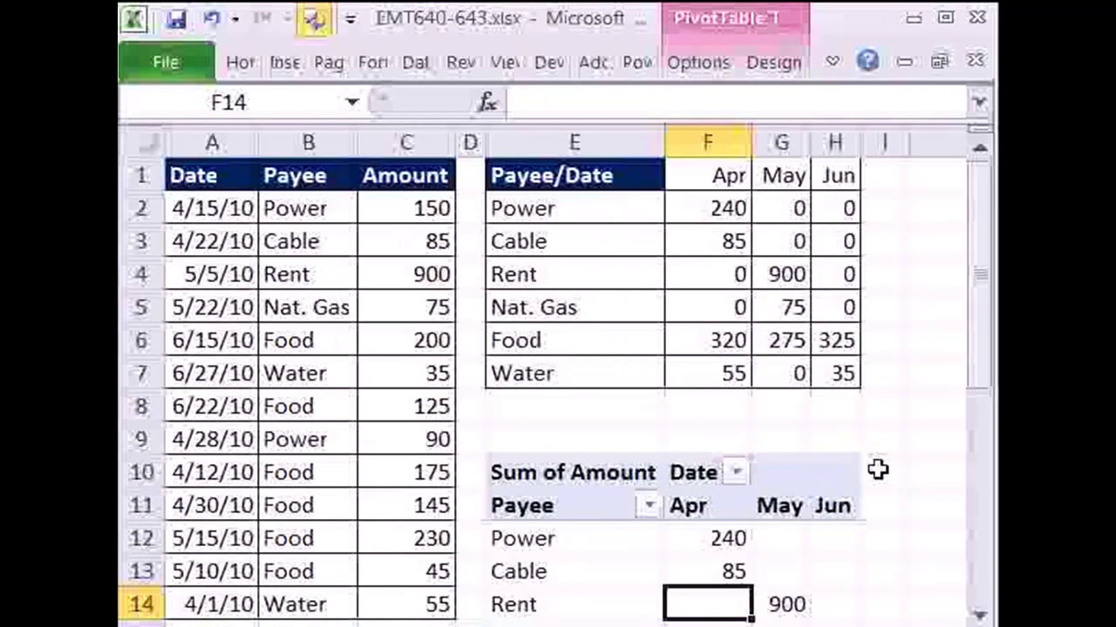
pyautogui.click(209, 244)
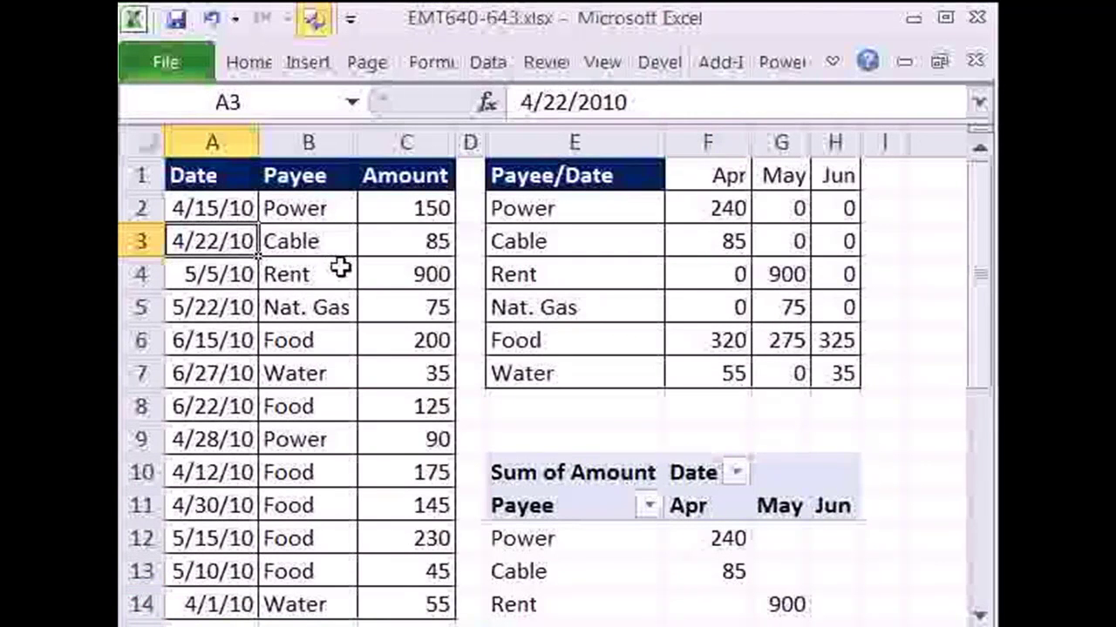
pyautogui.hotkey('ctrl', 't')
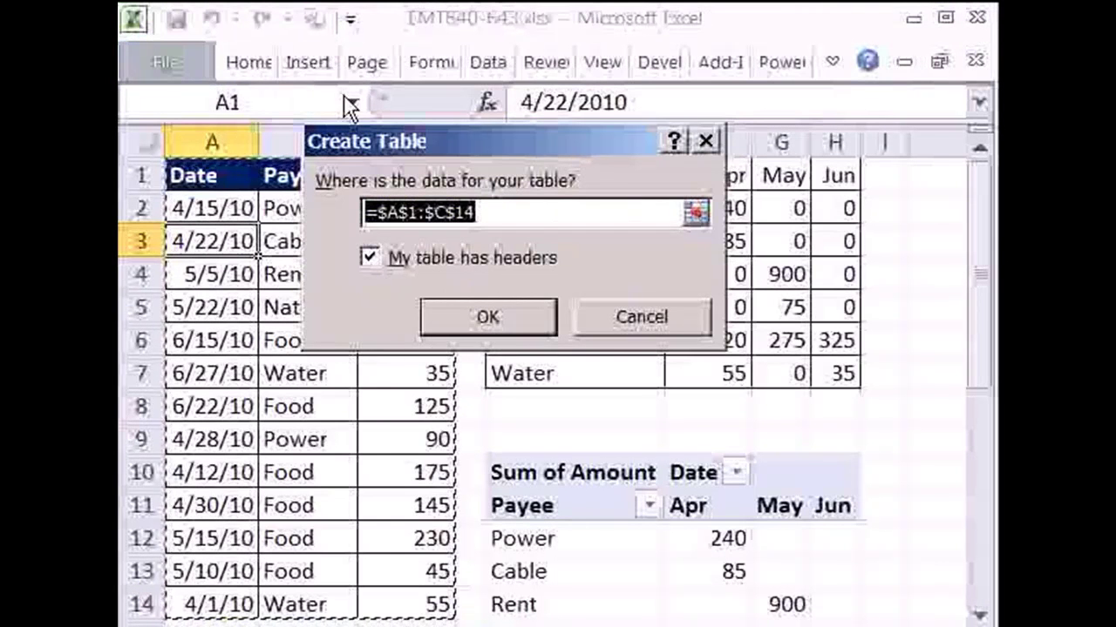
pyautogui.click(493, 319)
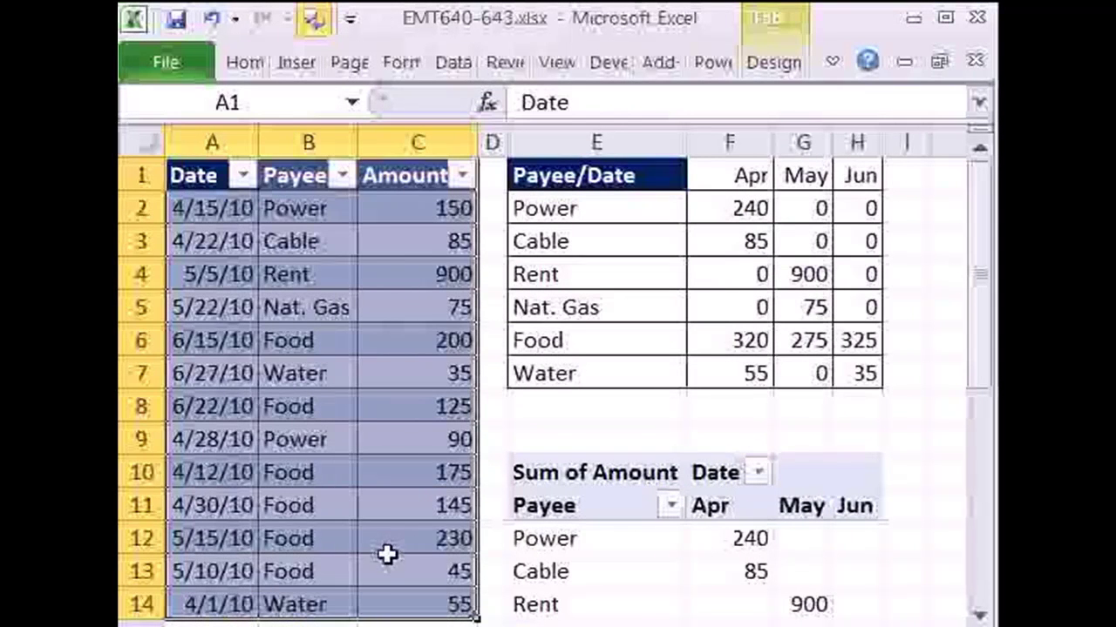
# - Examine the ranges used by the SUMIFS formula for Rent in April, in F4
pyautogui.click(399, 438)
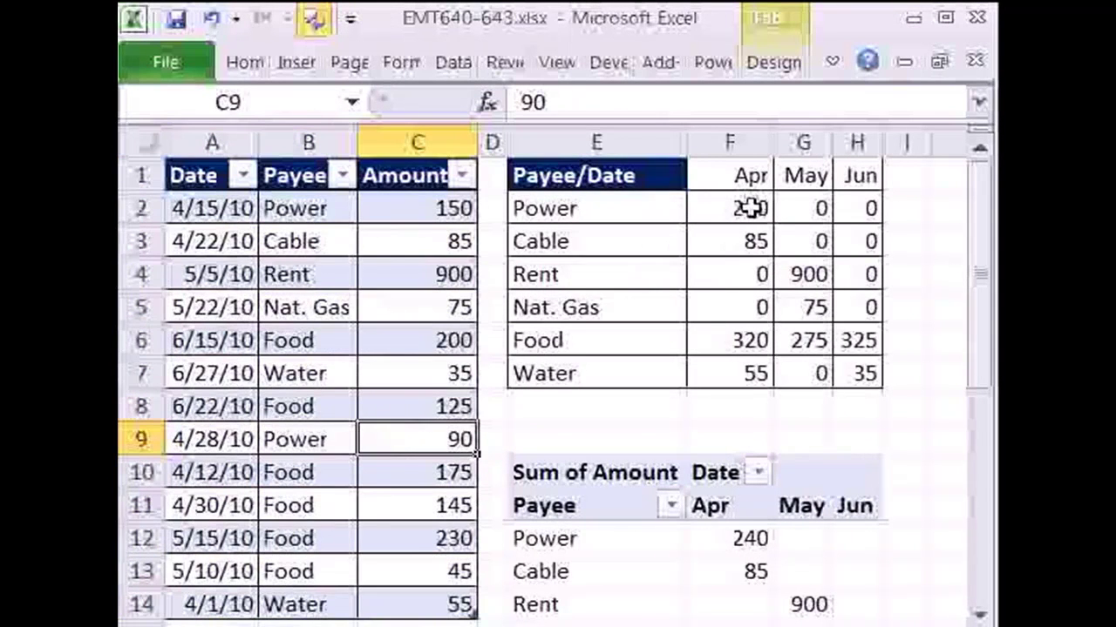
pyautogui.doubleClick(732, 273)
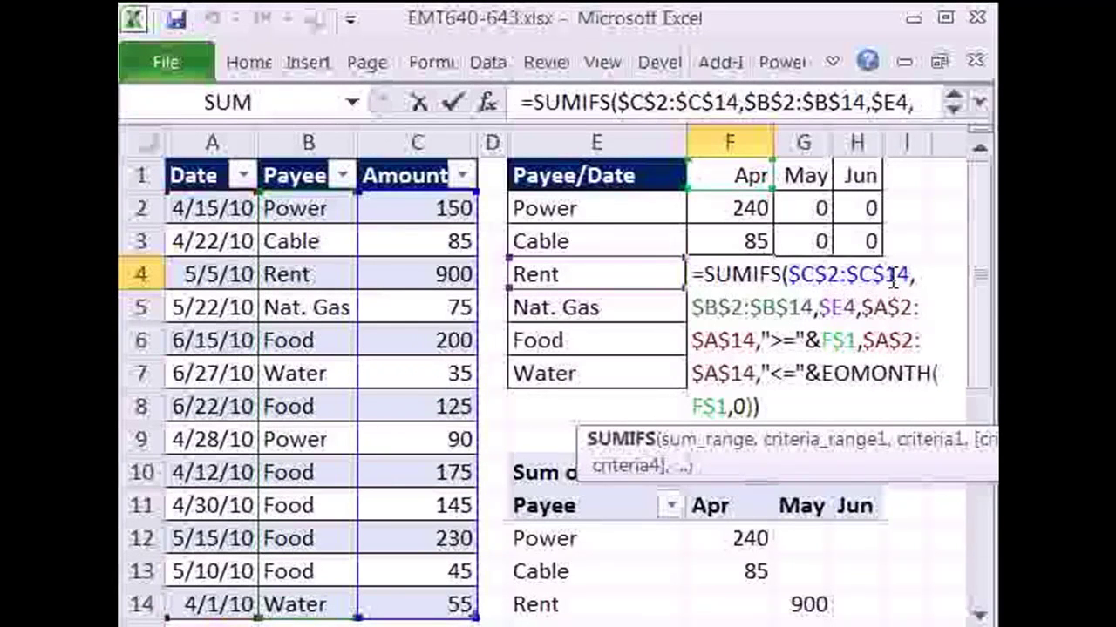
pyautogui.hotkey('ctrl', 'Return')
# - Add a new record to the end of the expense table: date 4/5, payee Rent, amount 900
pyautogui.click(440, 601)
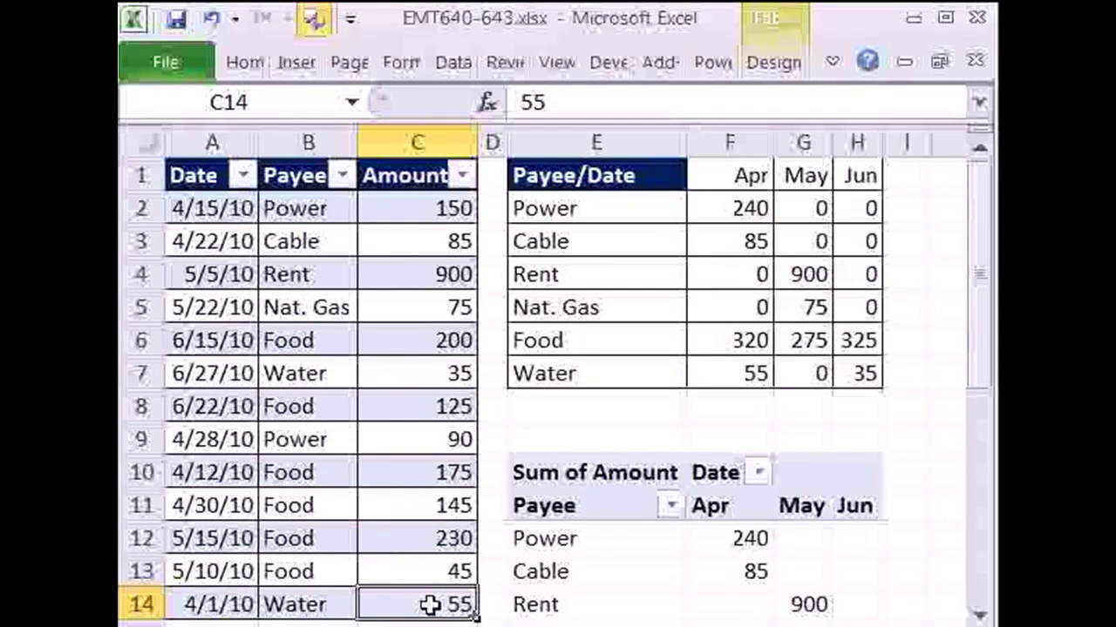
pyautogui.press('Tab')
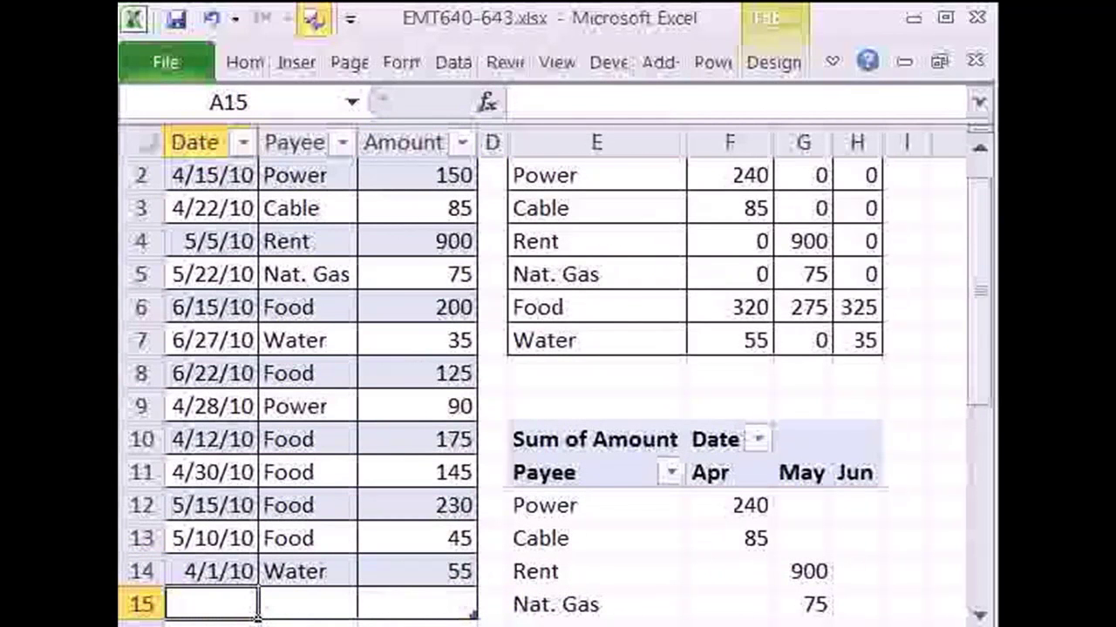
pyautogui.write('4/5')
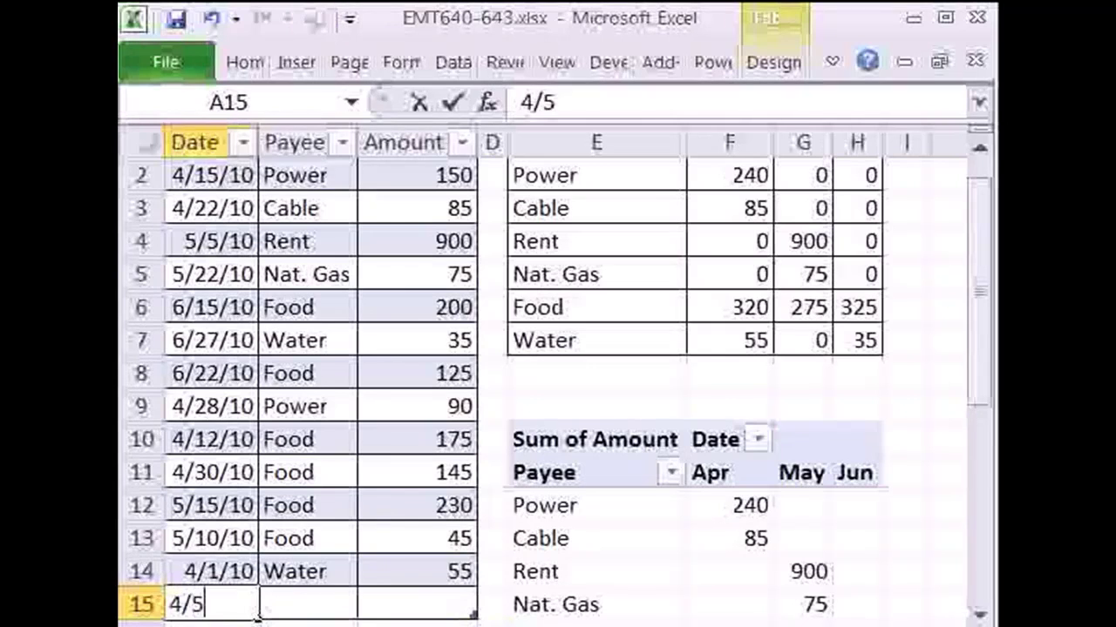
pyautogui.press('Tab')
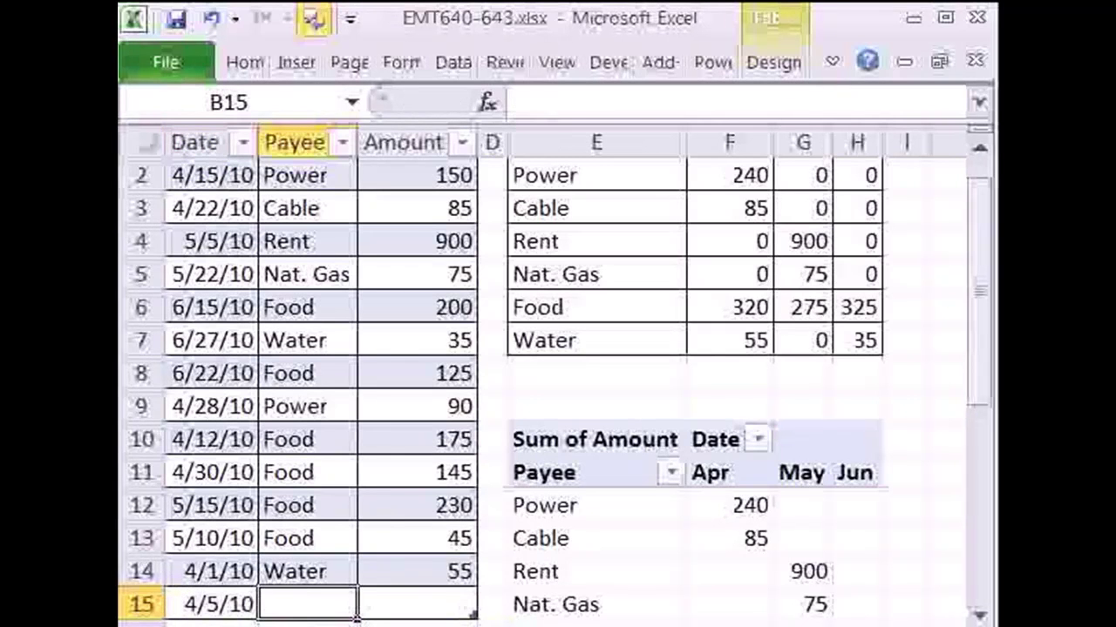
pyautogui.write('r')
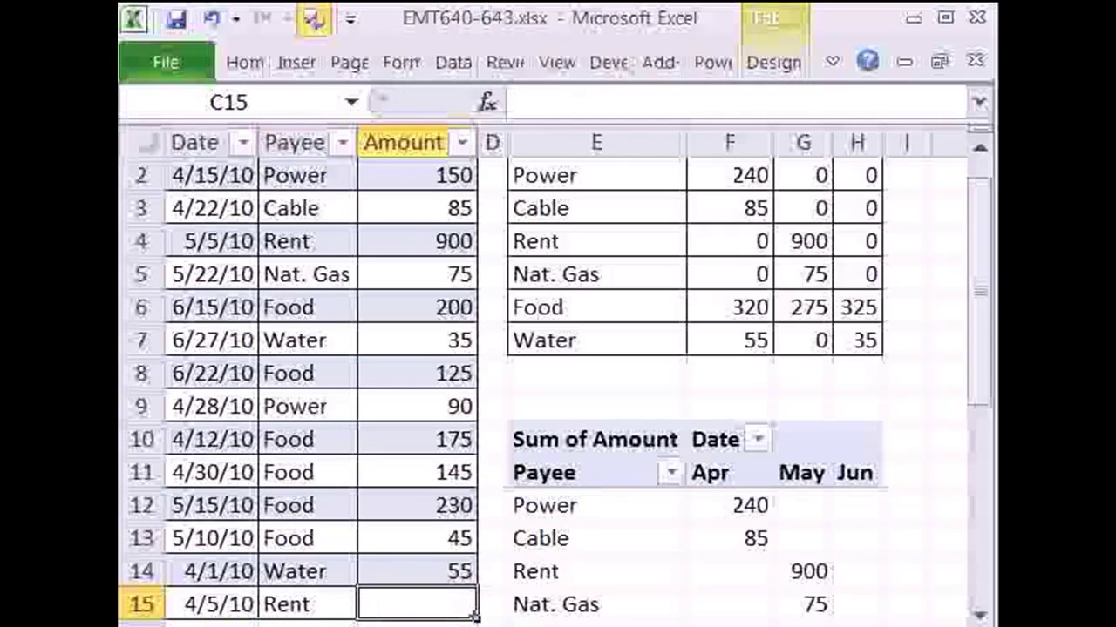
pyautogui.write('900')
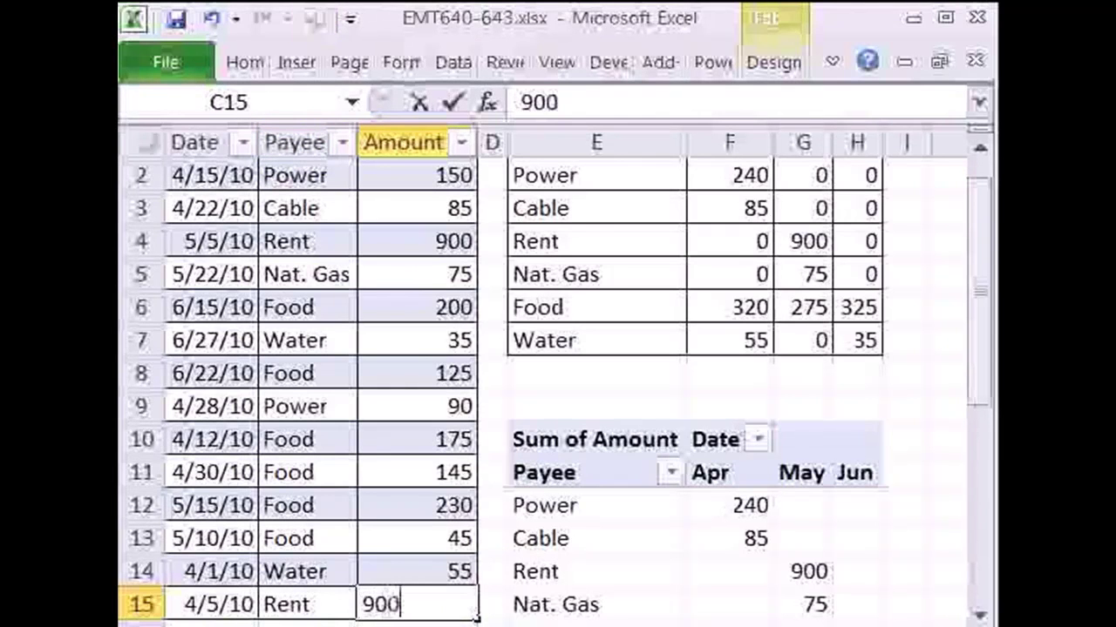
pyautogui.press('Return')
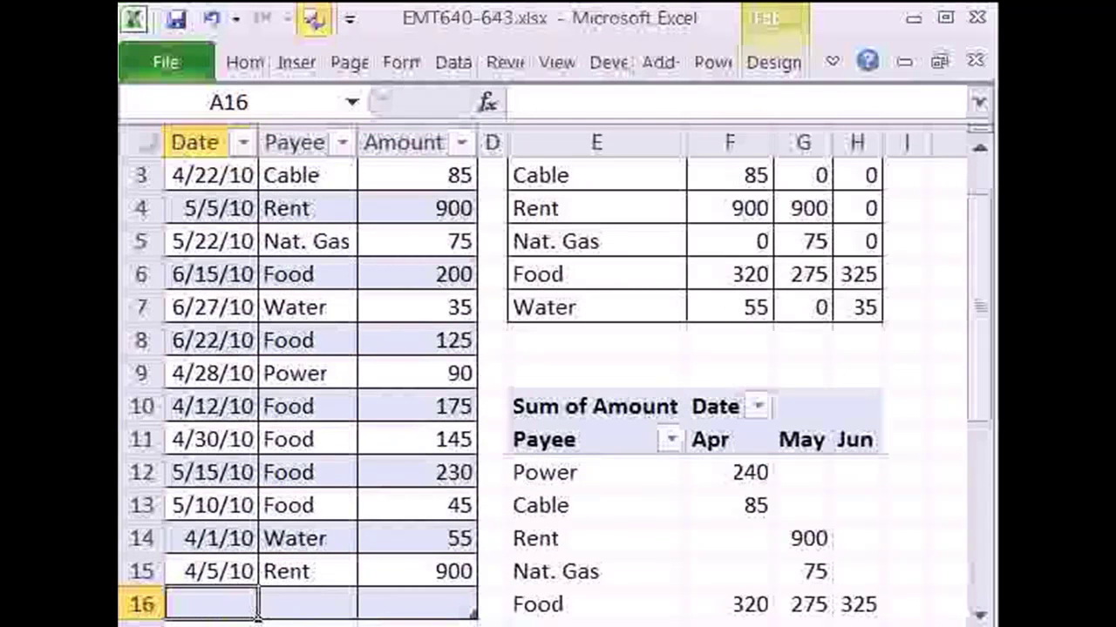
# - Add another record to the end of the expense table: date 6/5, payee Rent, amount 900
pyautogui.write('5')
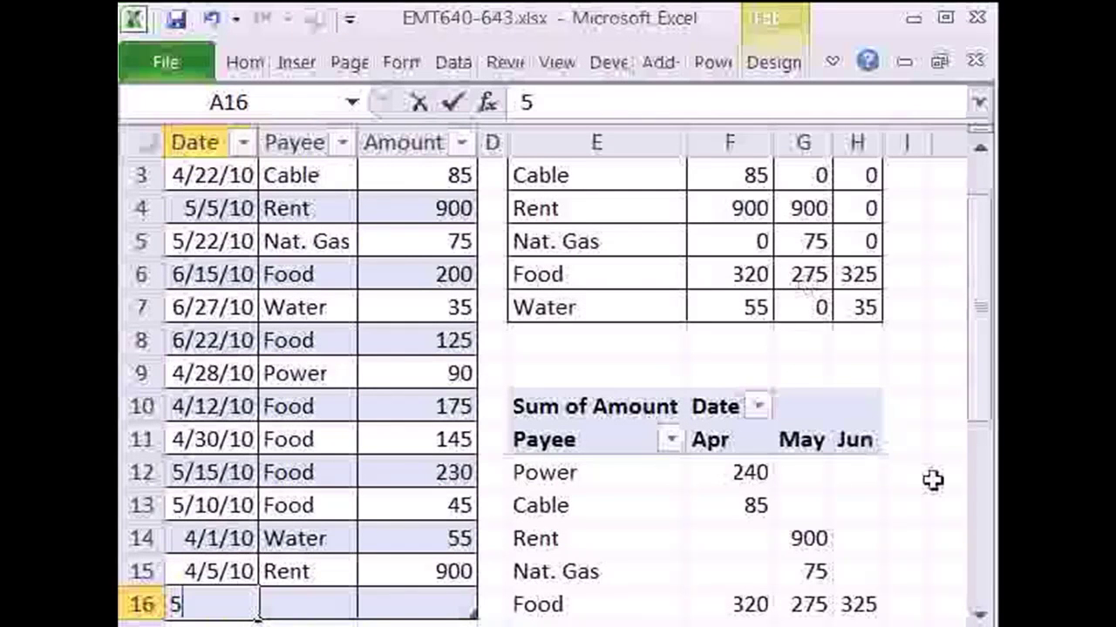
pyautogui.write('/5')
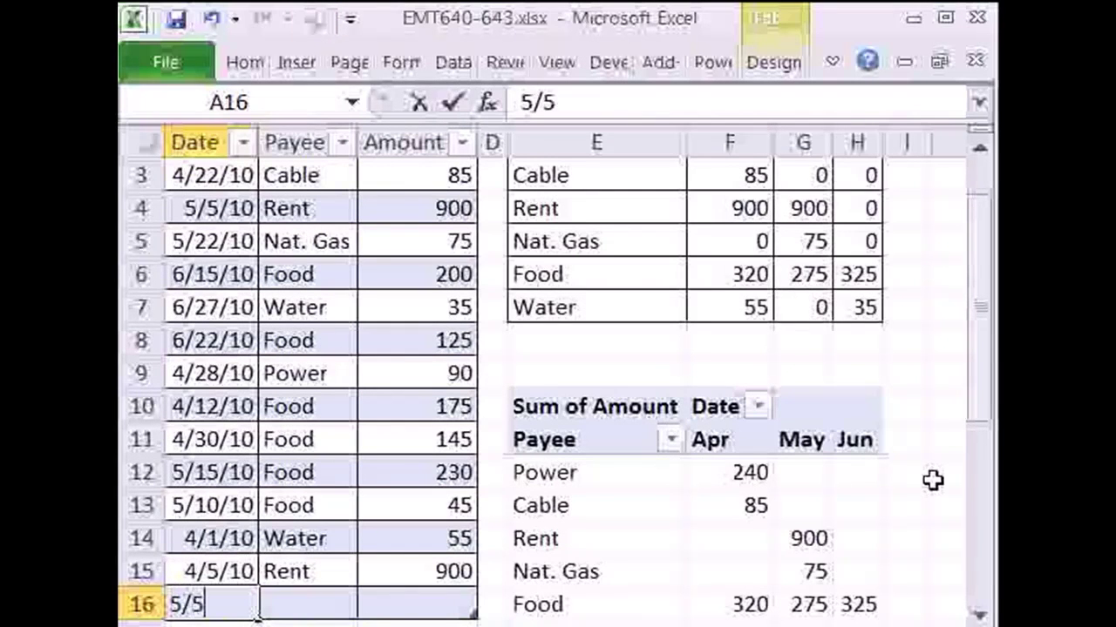
pyautogui.press('BackSpace')
pyautogui.press('BackSpace')
pyautogui.write('6/5')
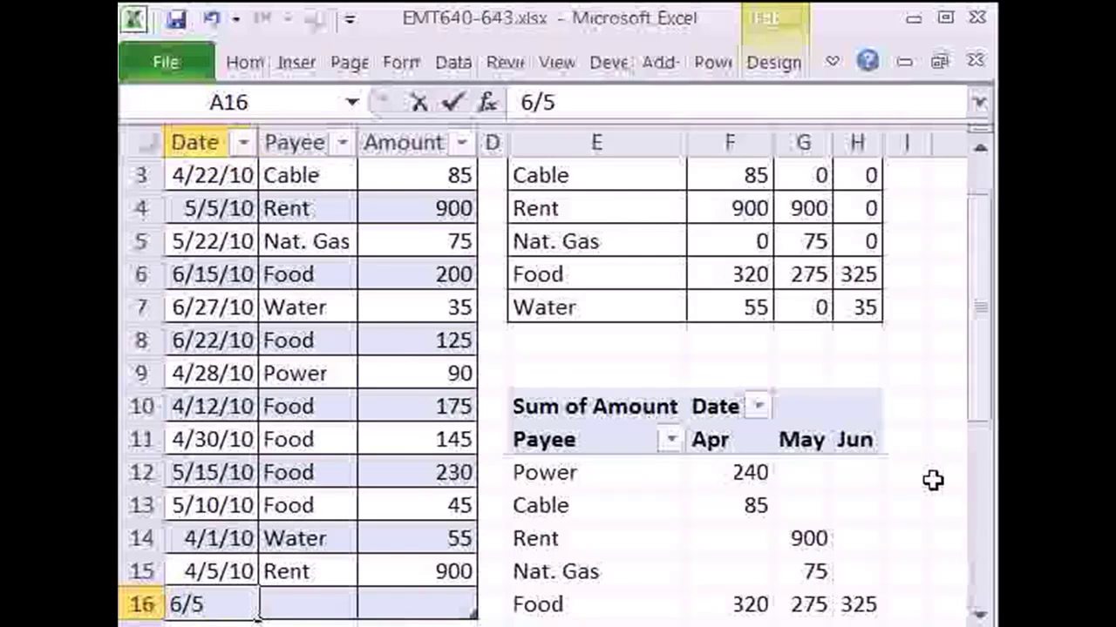
pyautogui.press('Tab')
pyautogui.write('rent')
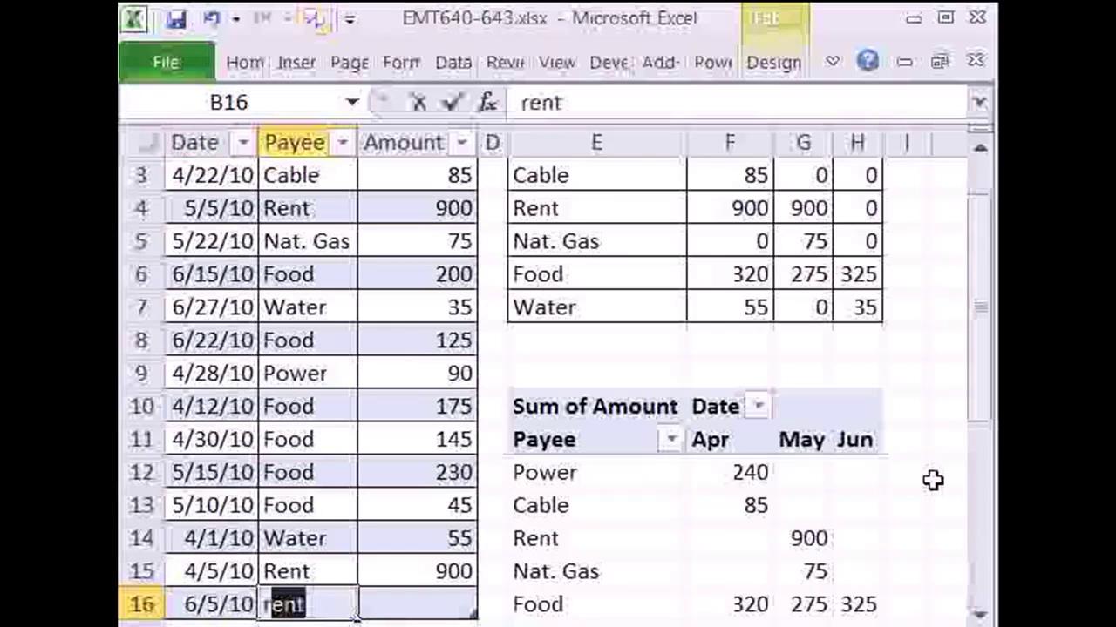
pyautogui.press('Tab')
pyautogui.write('900')
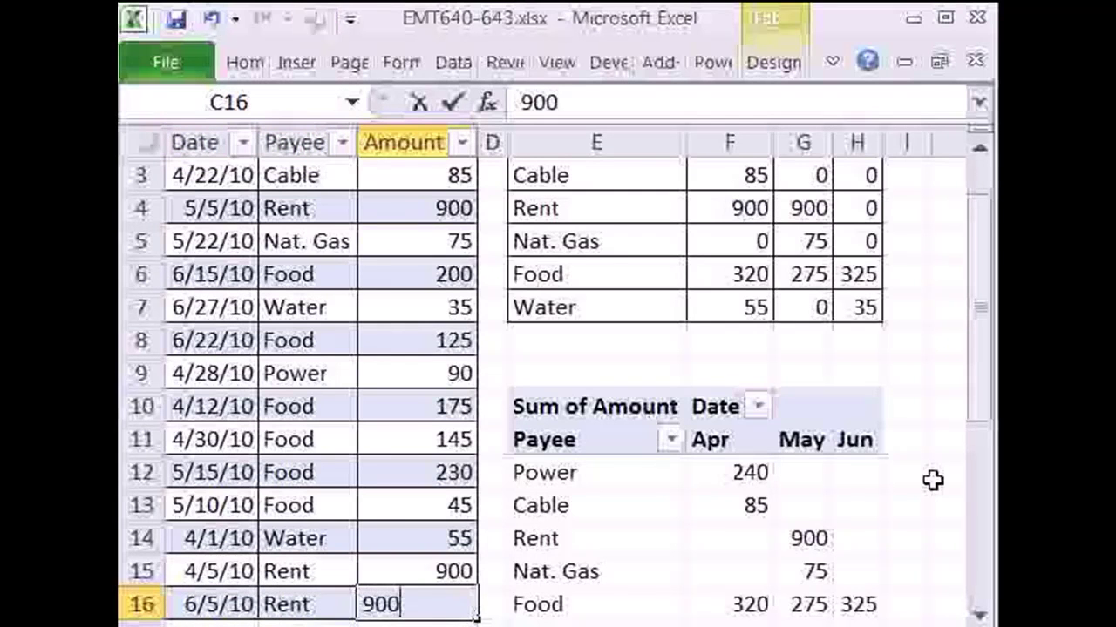
pyautogui.hotkey('ctrl', 'Return')
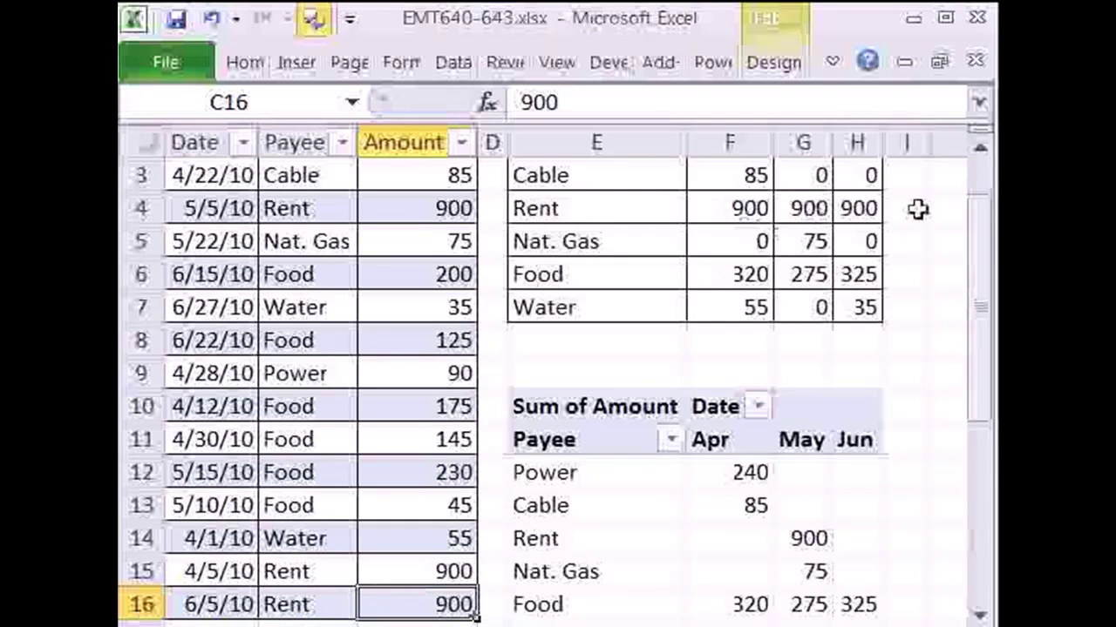
# - Refresh the PivotTable so that it includes the newly added Rent records
pyautogui.scroll(-1, 794, 449)
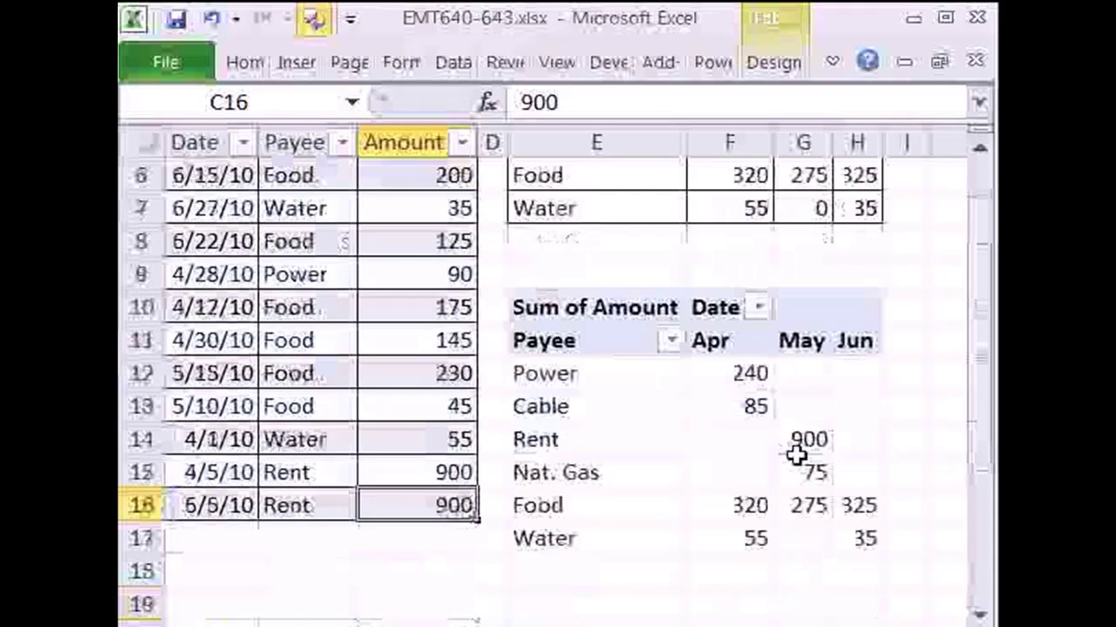
pyautogui.rightClick(724, 446)
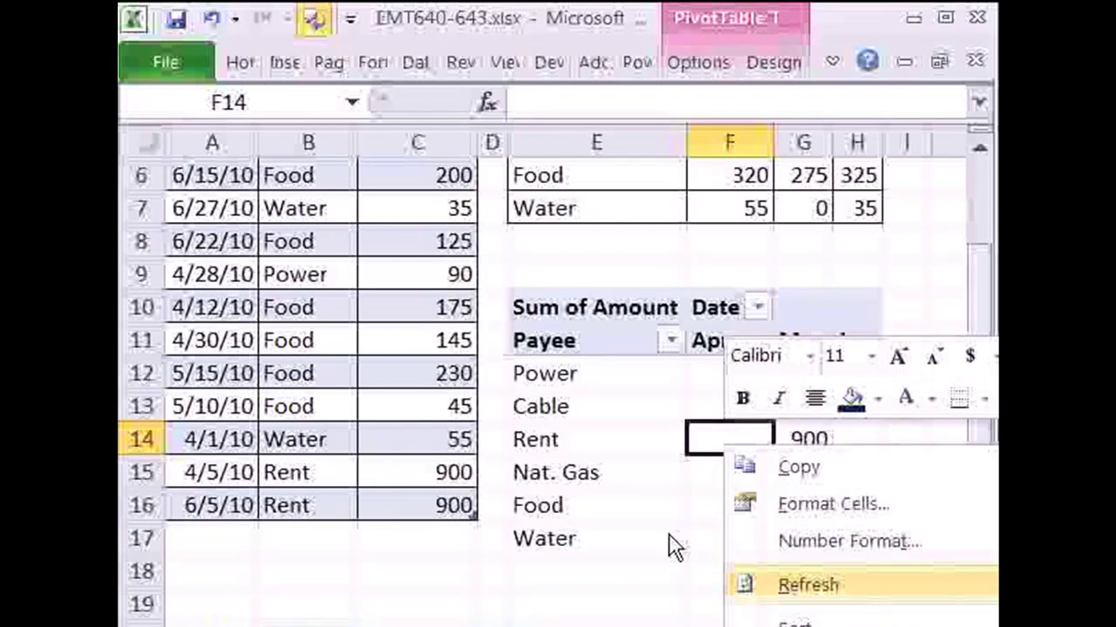
pyautogui.click(809, 586)
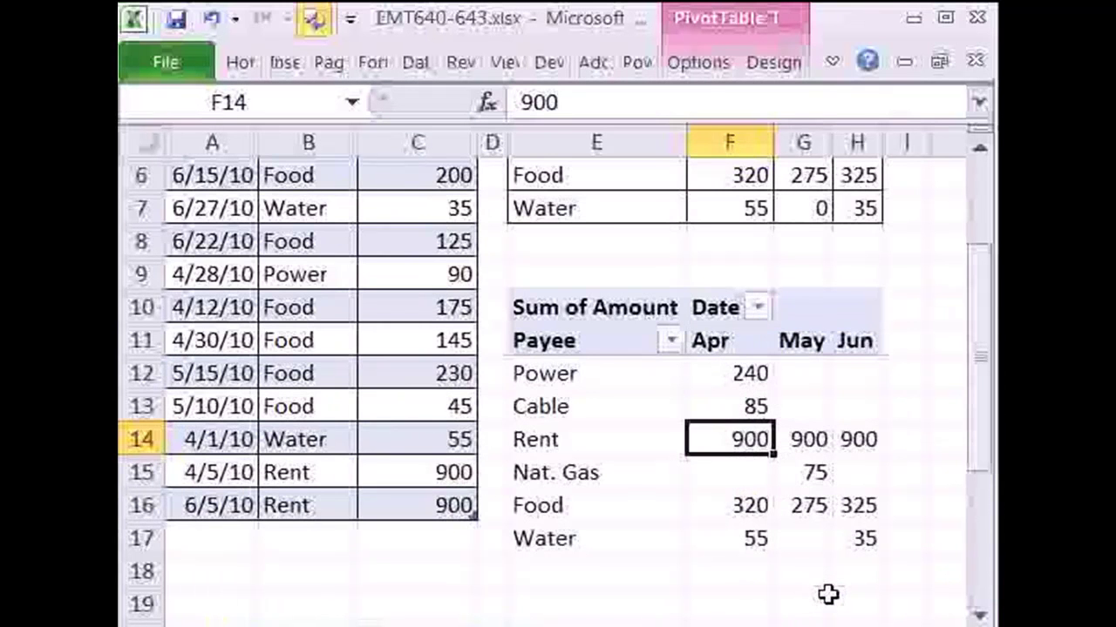
# - Check the underlying date of the Apr header in F1 of the SUMIFS summary
pyautogui.scroll(2, 825, 596)
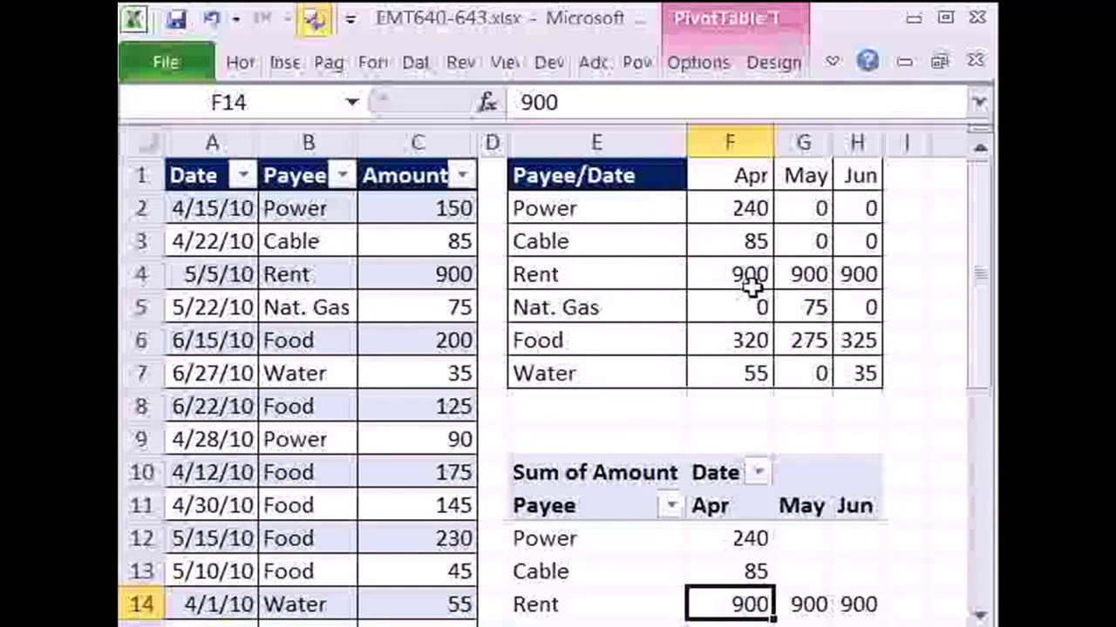
pyautogui.click(749, 181)
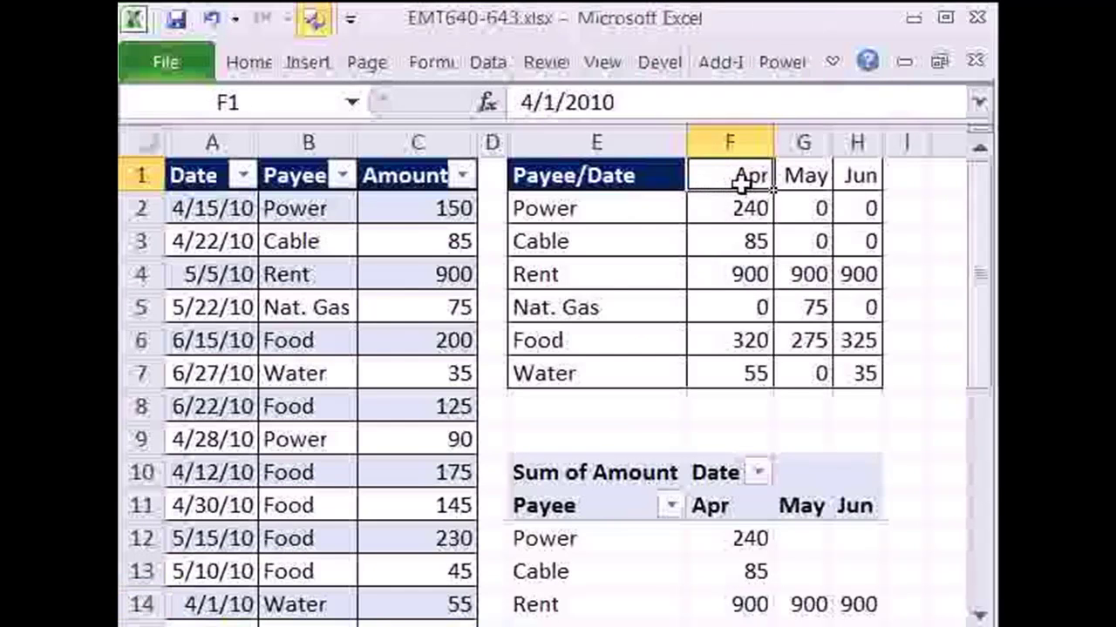